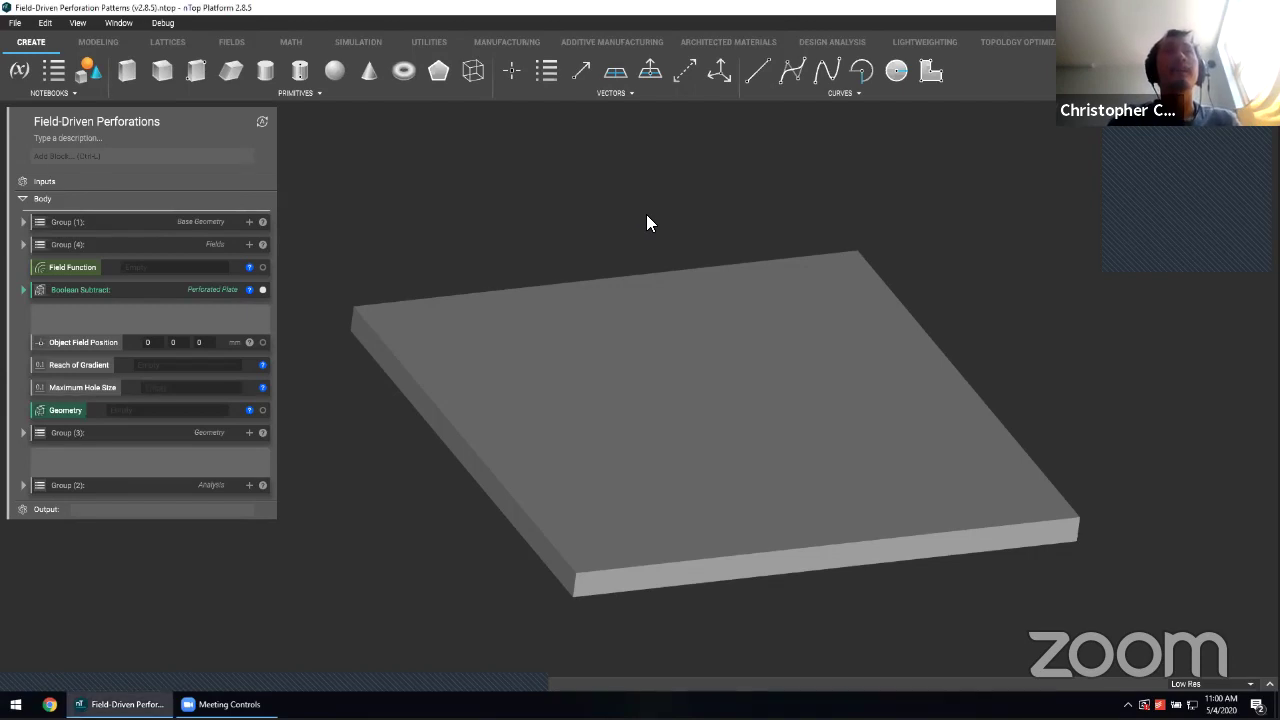
# Step: Examine the Solid Plate box inside the Base Geometry group and collapse the group again
pyautogui.moveTo(670, 269); pyautogui.dragTo(673, 253, button='right')
pyautogui.moveTo(664, 254); pyautogui.dragTo(676, 236, button='middle')
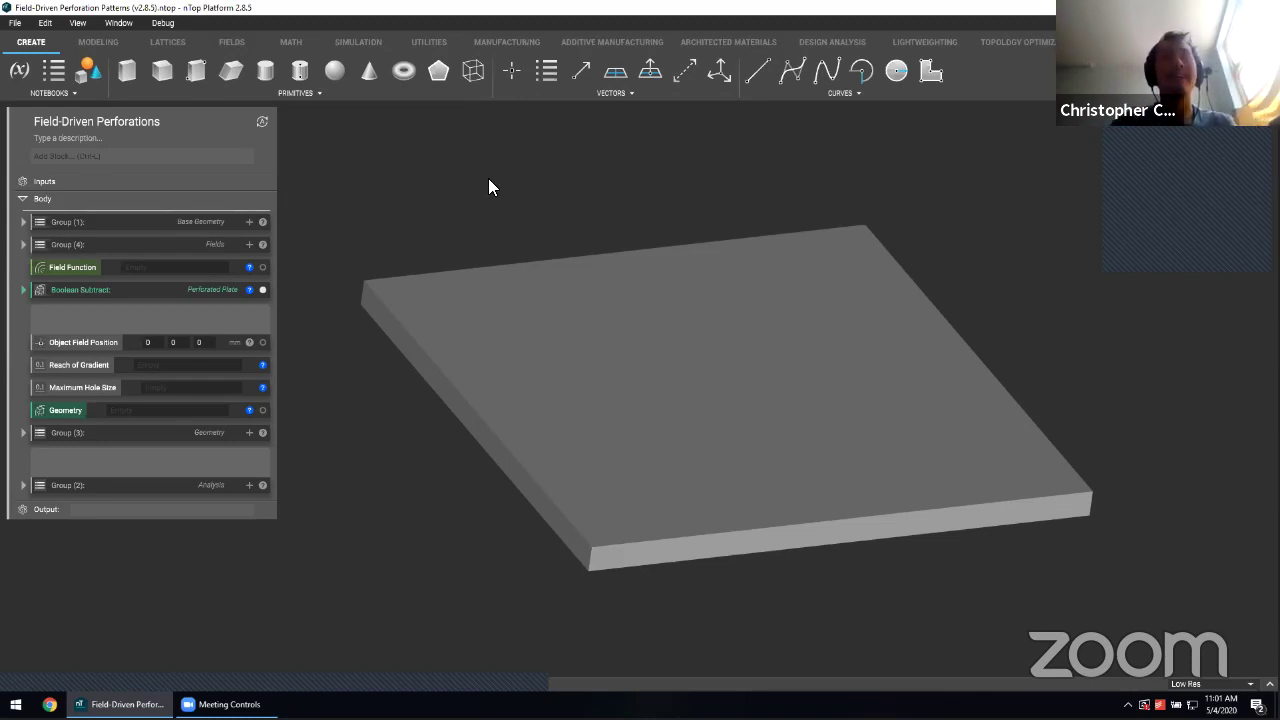
pyautogui.doubleClick(188, 220)
pyautogui.click(218, 242)
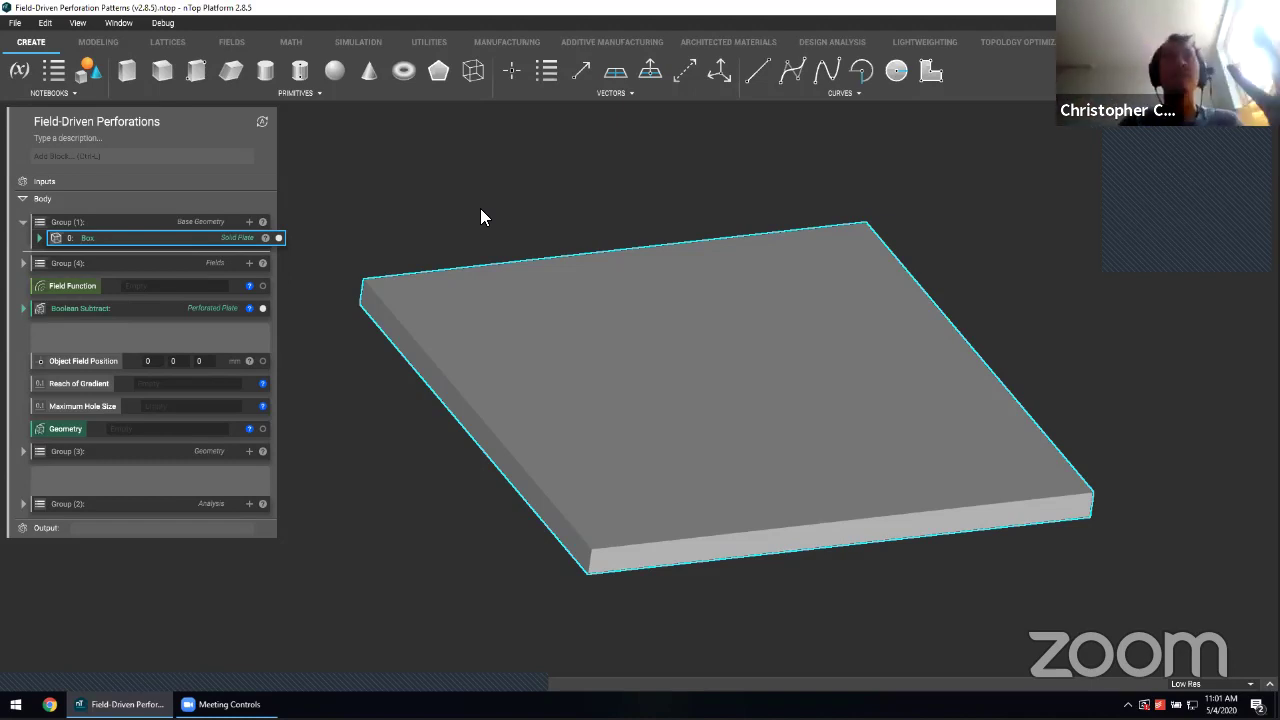
pyautogui.click(461, 228)
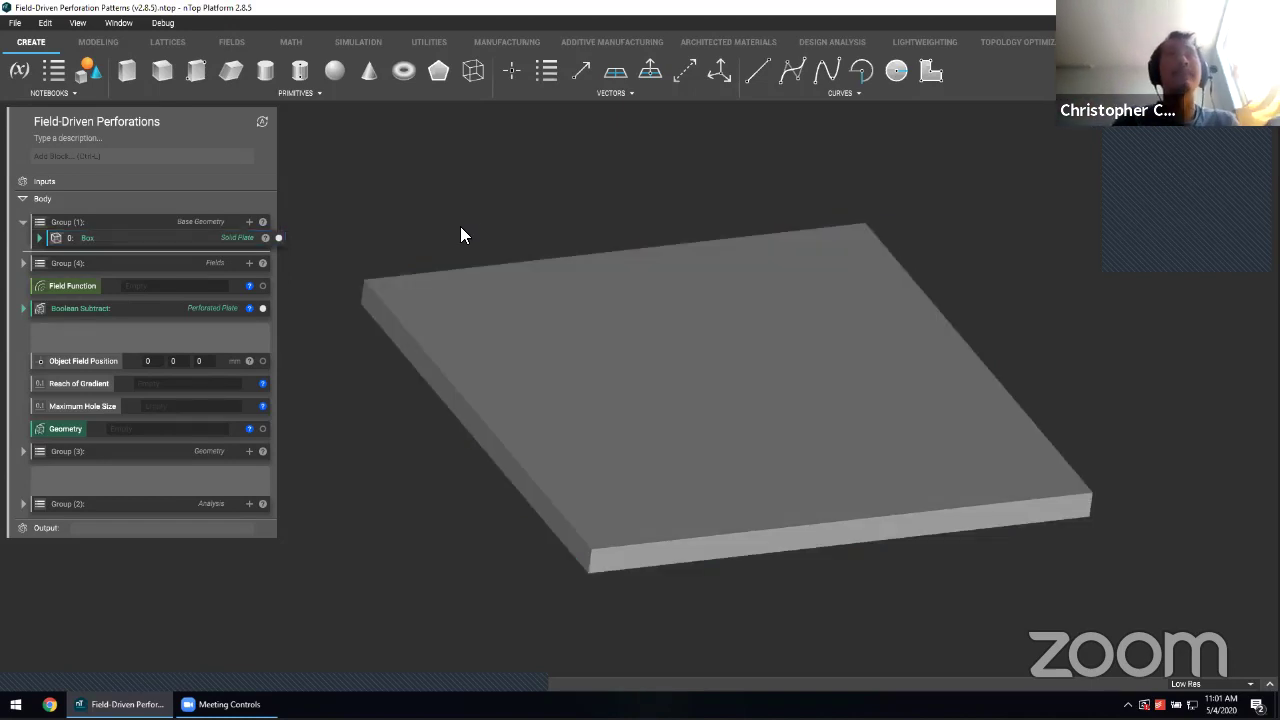
pyautogui.click(180, 222)
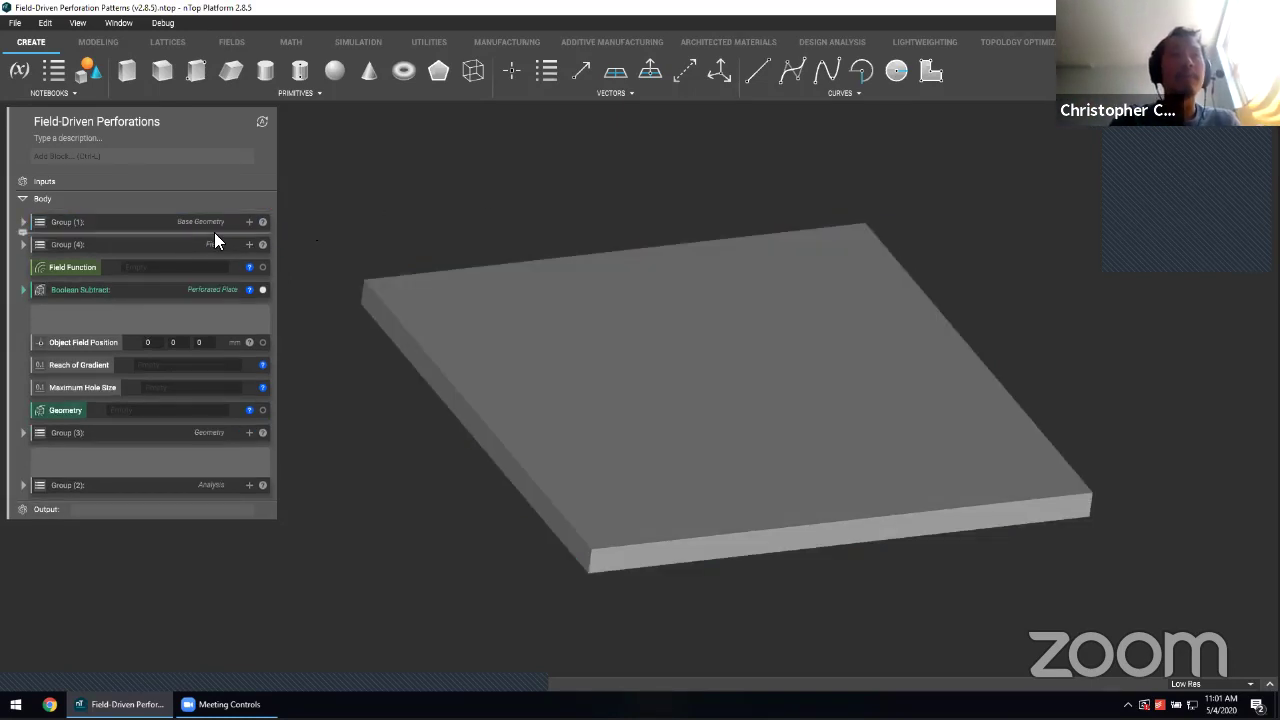
# Step: Expand the Fields group to review its four ramp fields and locate the Field Function variable
pyautogui.click(204, 244)
pyautogui.doubleClick(206, 246)
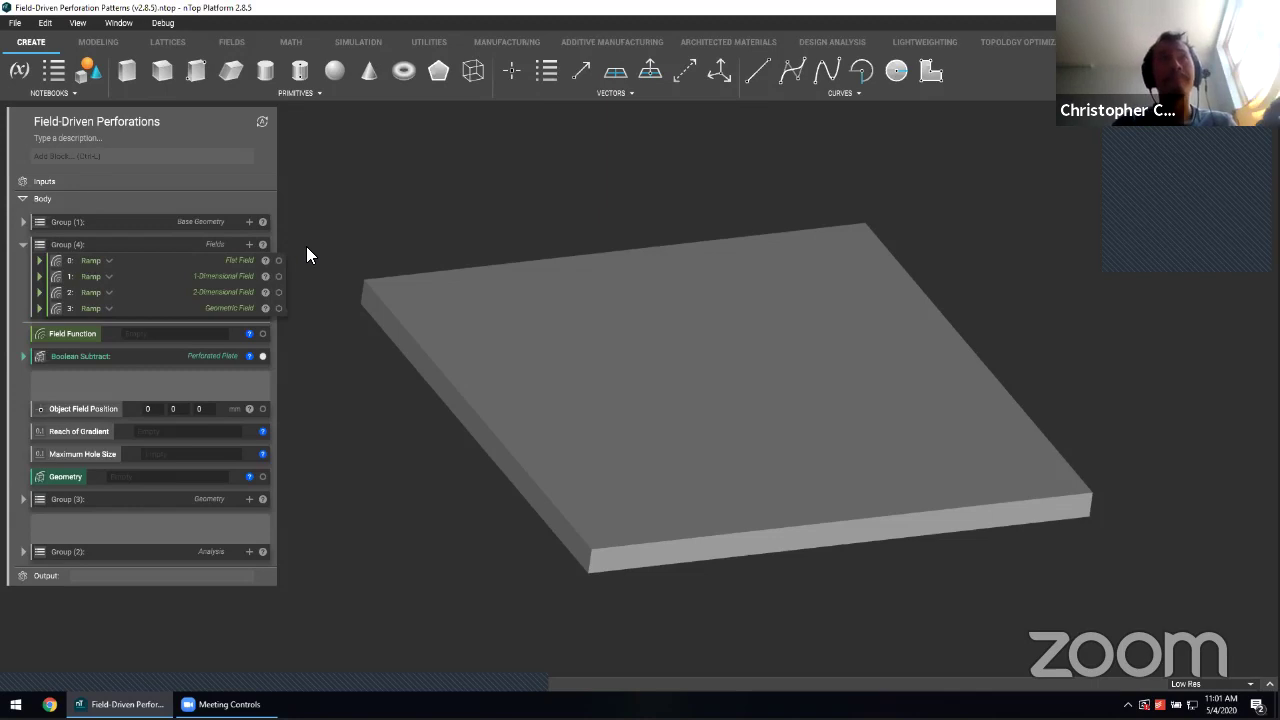
pyautogui.click(78, 334)
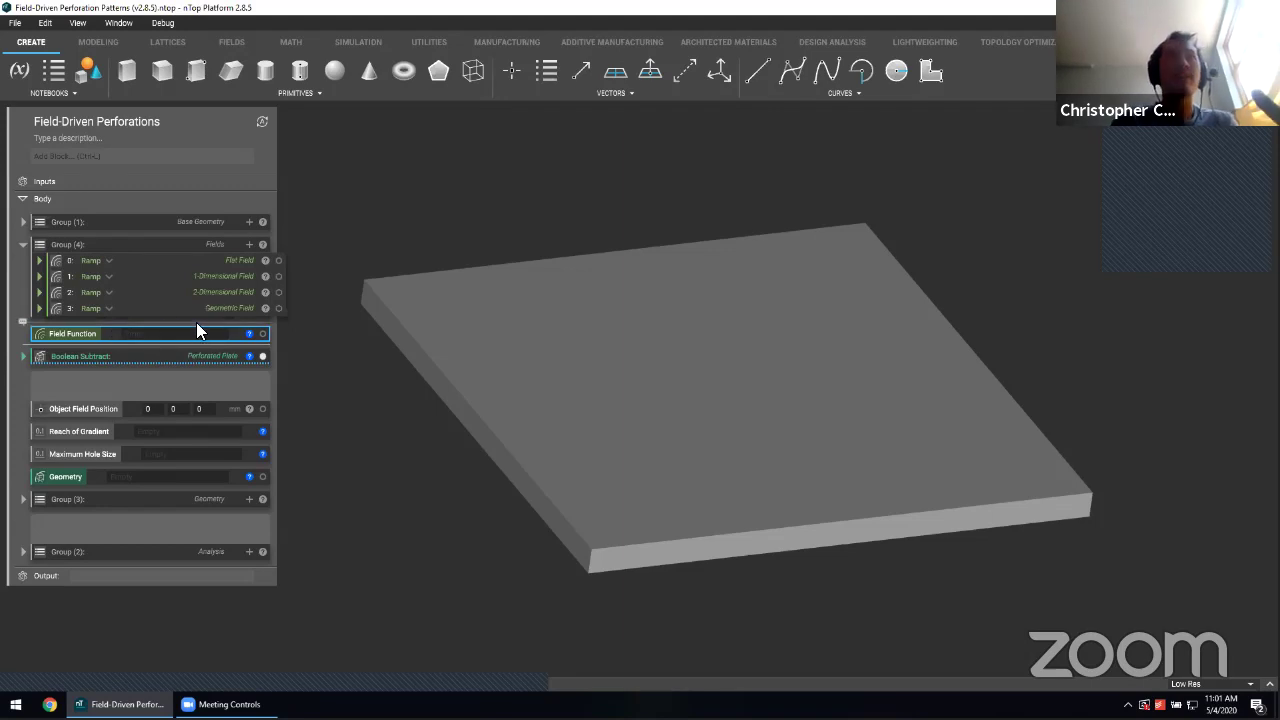
pyautogui.click(314, 342)
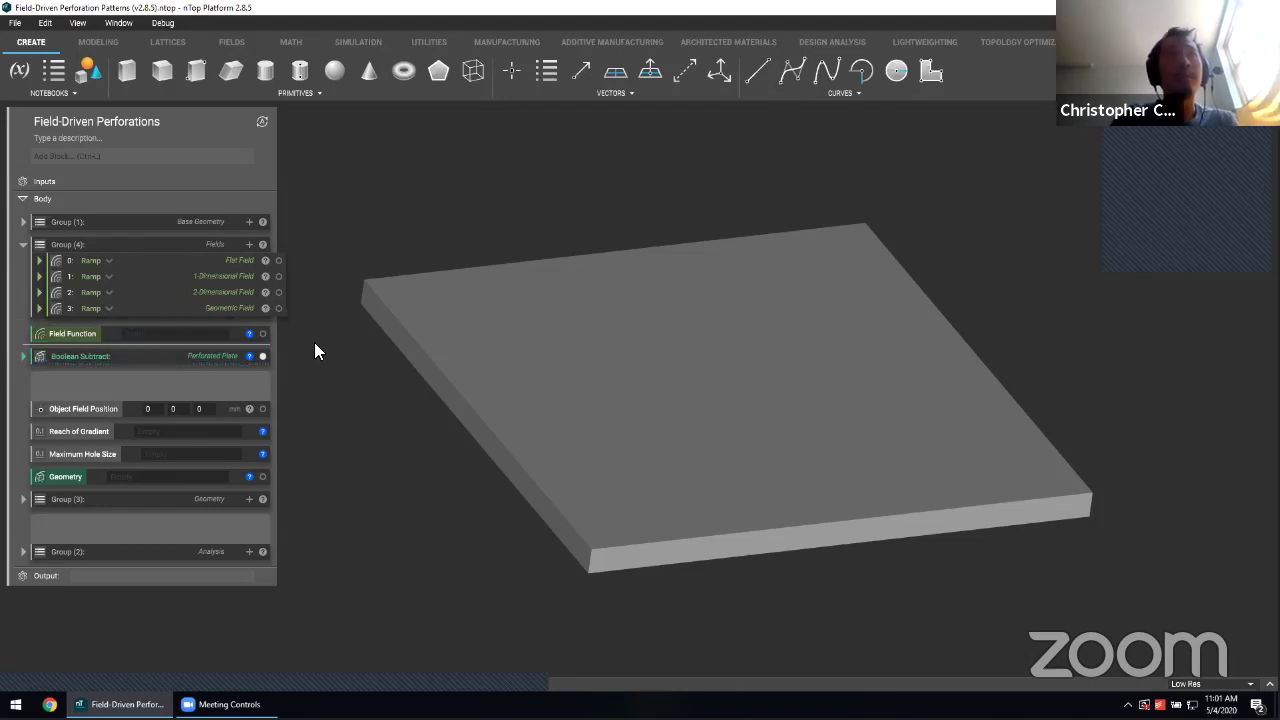
# Step: Examine the Perforated Plate Boolean Subtract, including the Hole Pattern offset body, its volume lattice and the thickness divider fed by Field Function
pyautogui.click(197, 358)
pyautogui.doubleClick(190, 356)
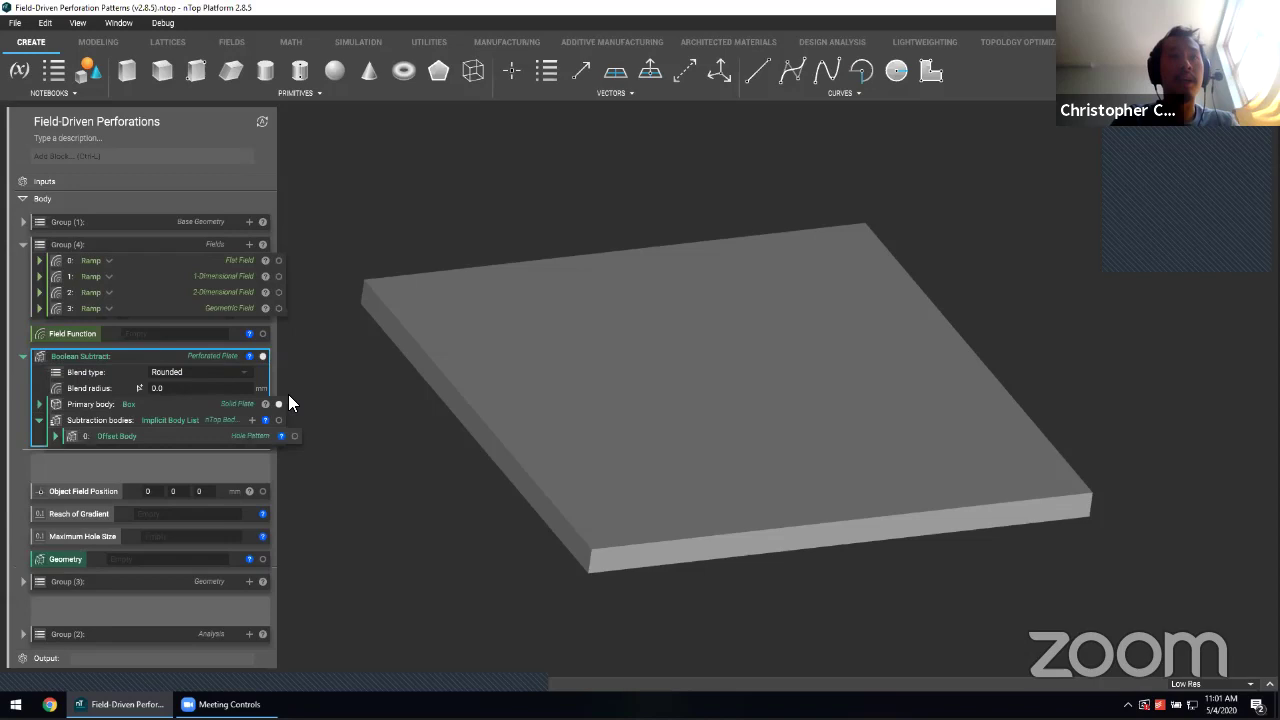
pyautogui.doubleClick(207, 437)
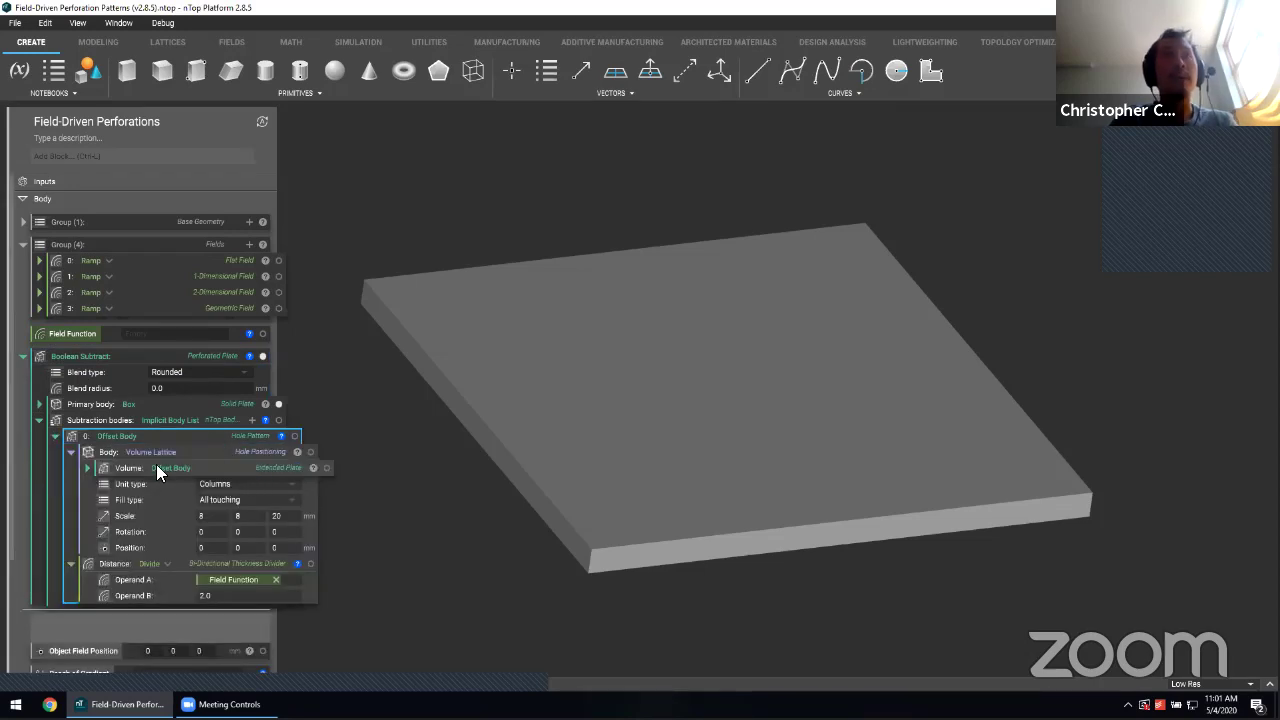
pyautogui.click(206, 452)
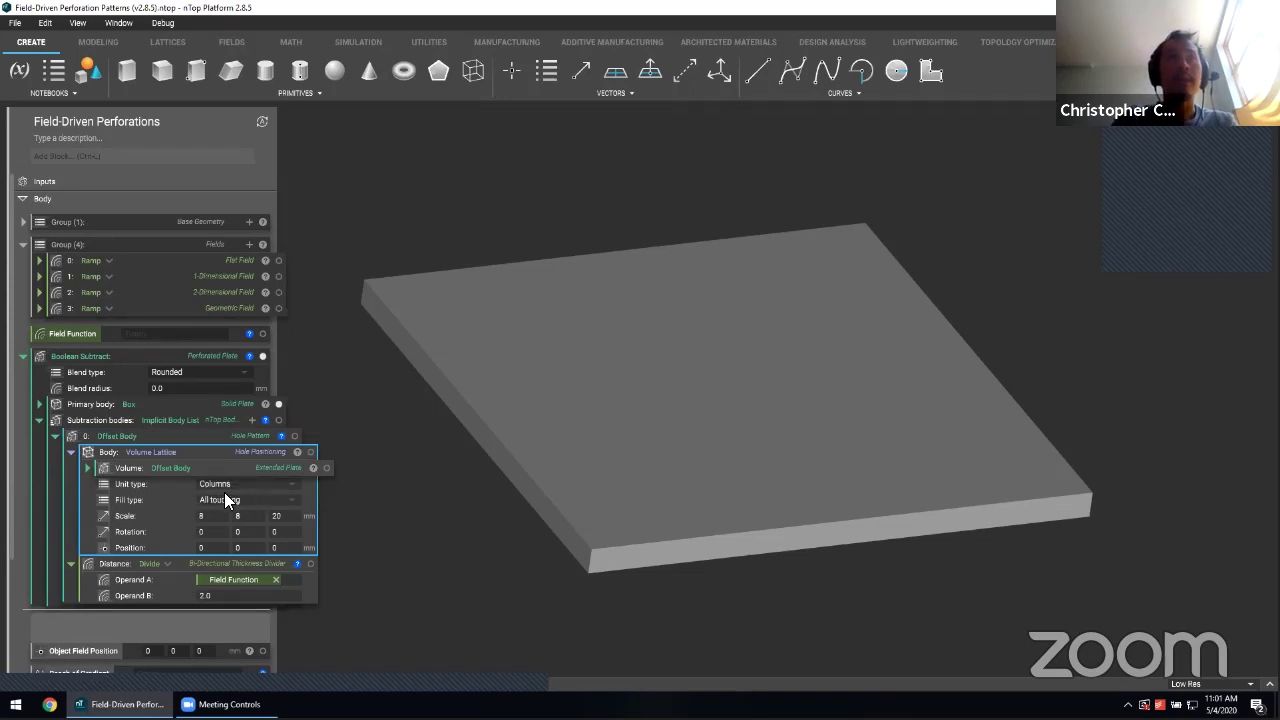
pyautogui.click(232, 580)
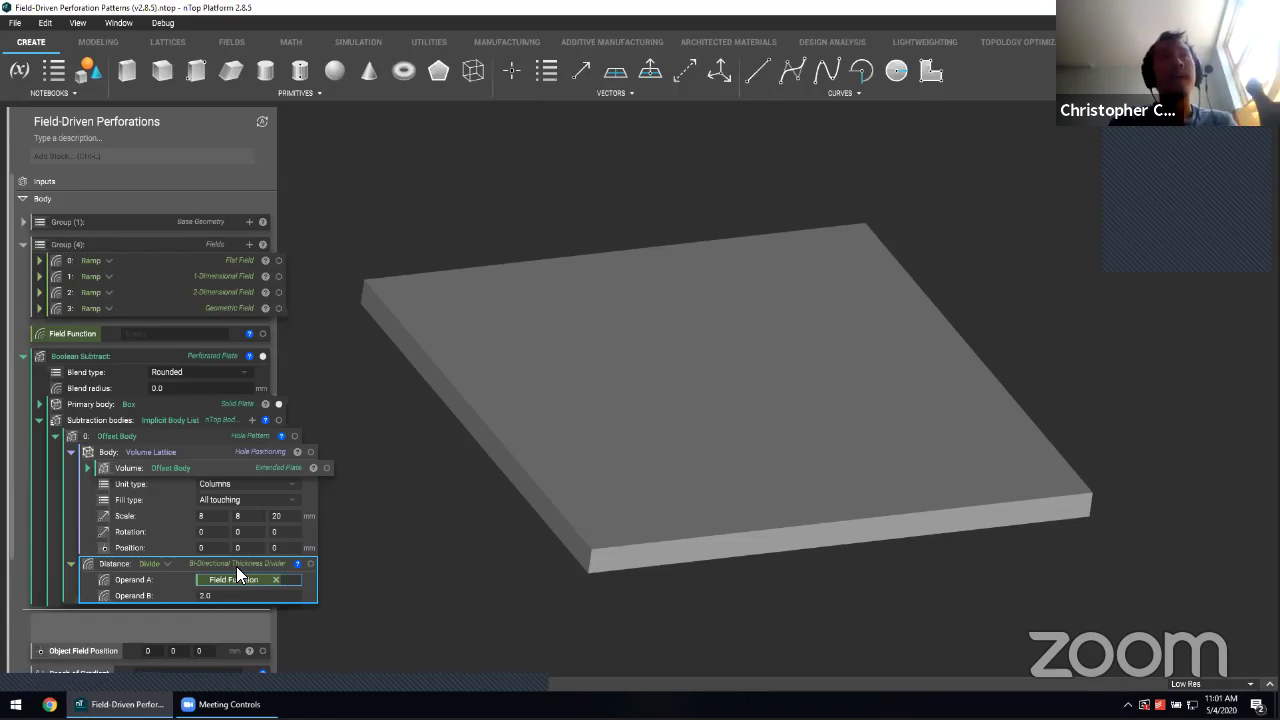
pyautogui.doubleClick(216, 436)
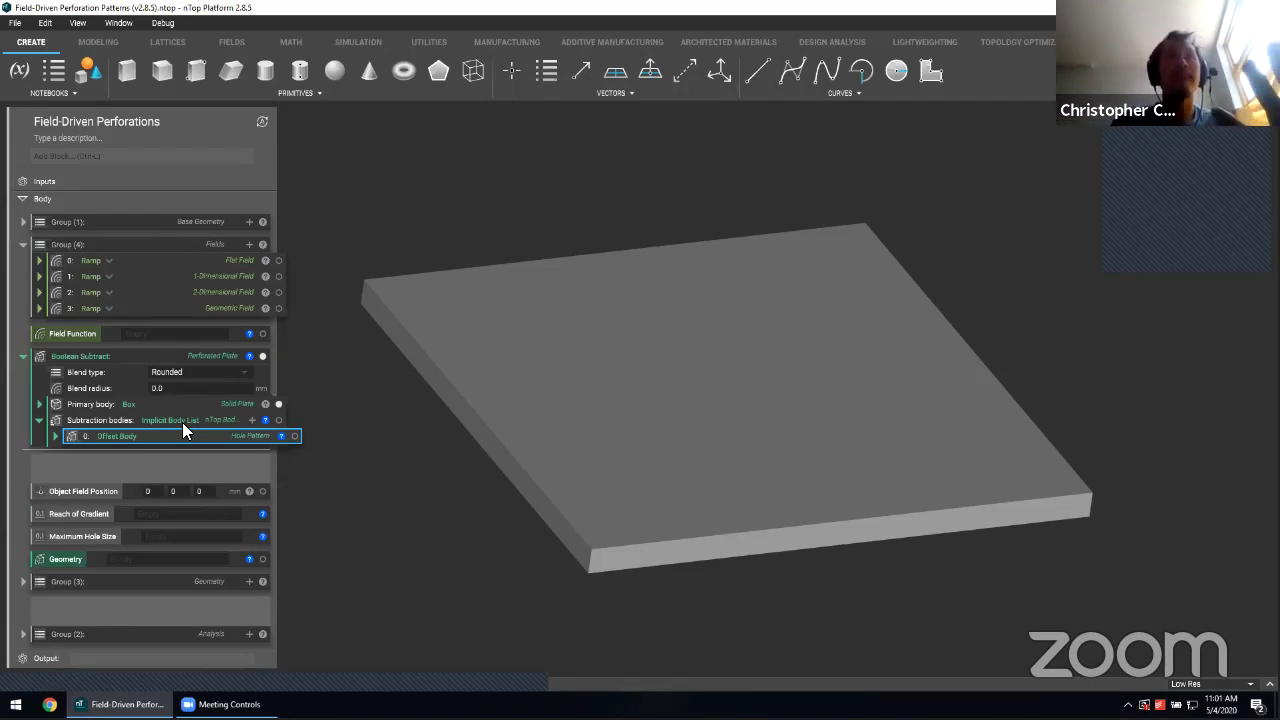
pyautogui.click(349, 424)
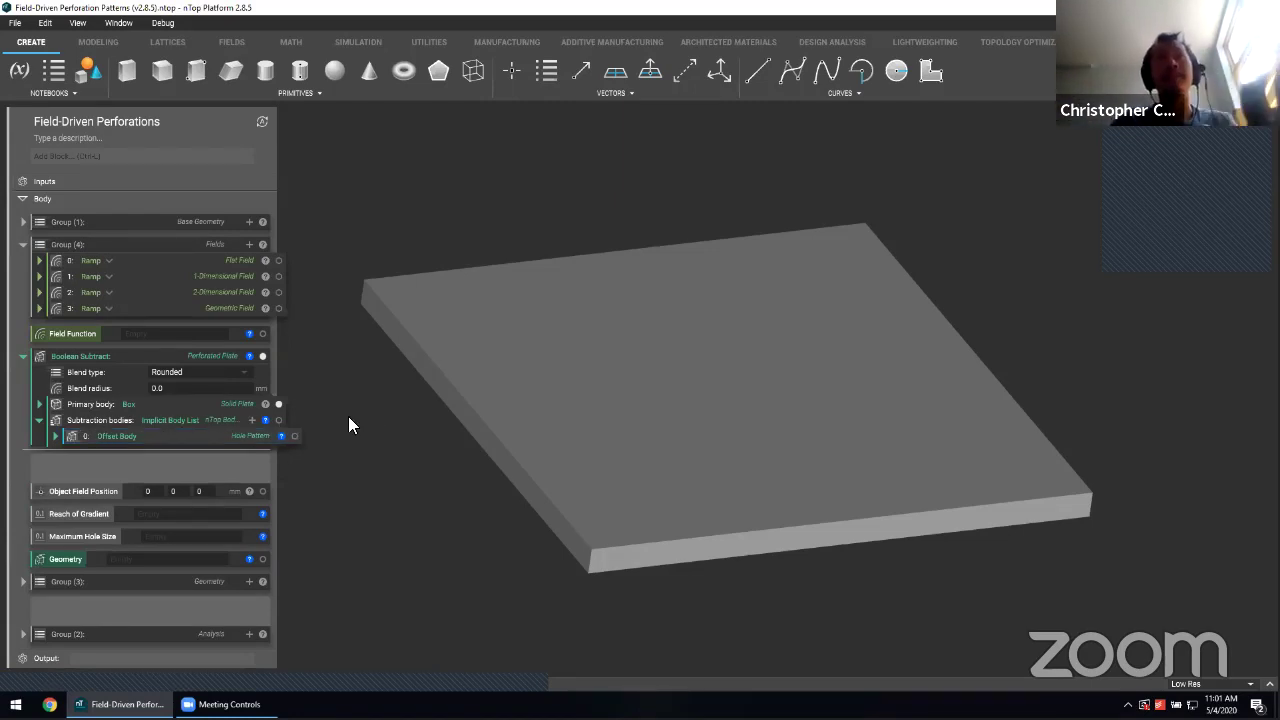
pyautogui.moveTo(550, 384); pyautogui.dragTo(550, 388, button='right')
pyautogui.doubleClick(204, 354)
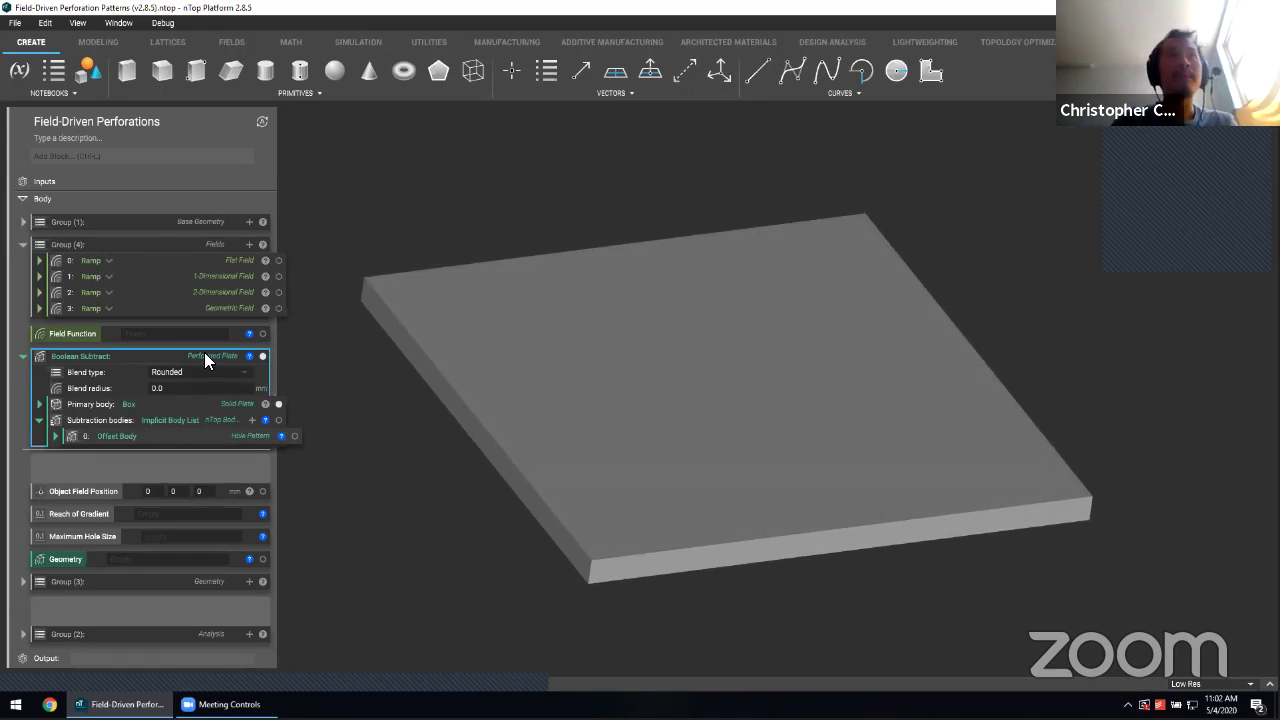
pyautogui.click(290, 358)
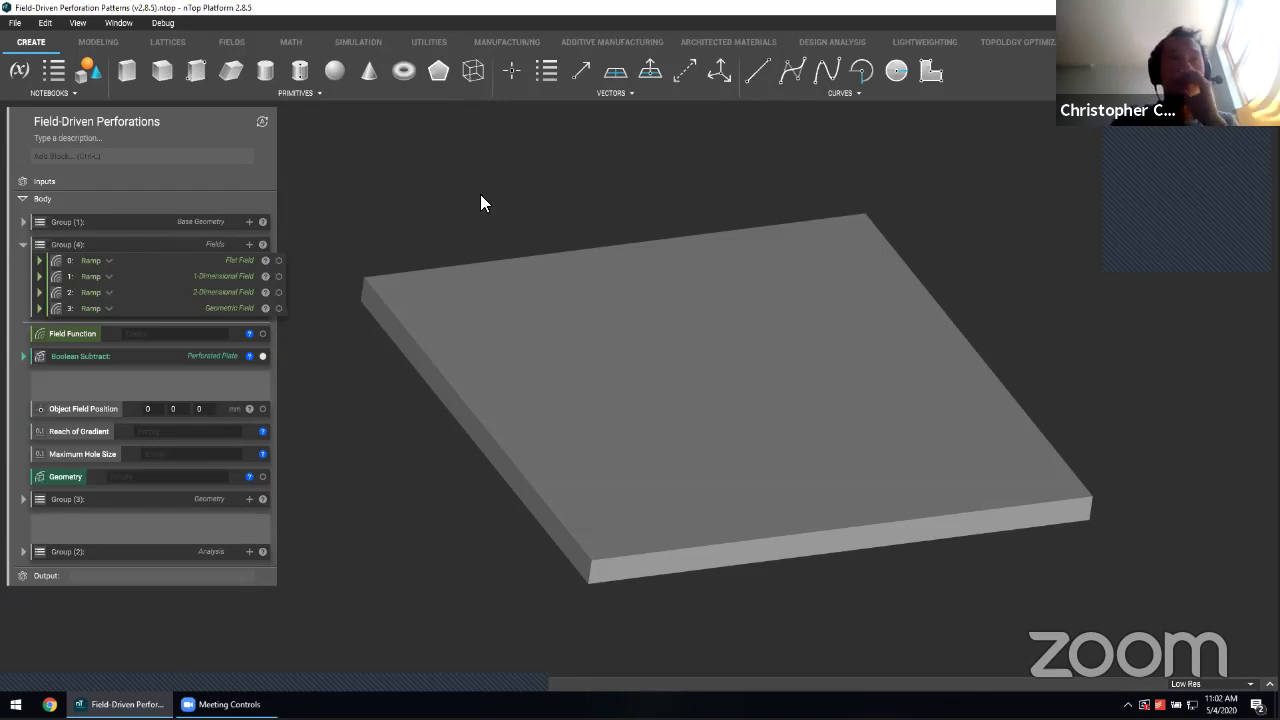
# Step: Assign the Flat Field ramp to the Field Function variable
pyautogui.click(216, 262)
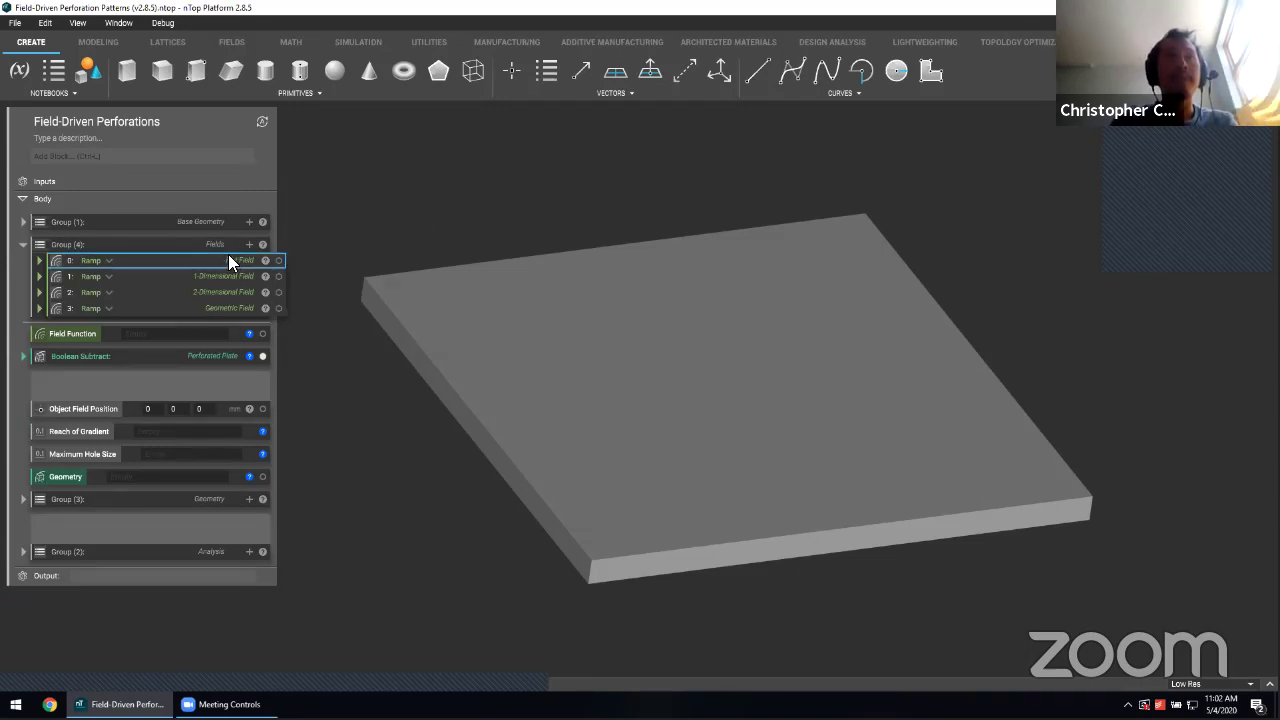
pyautogui.moveTo(212, 258); pyautogui.dragTo(196, 334)
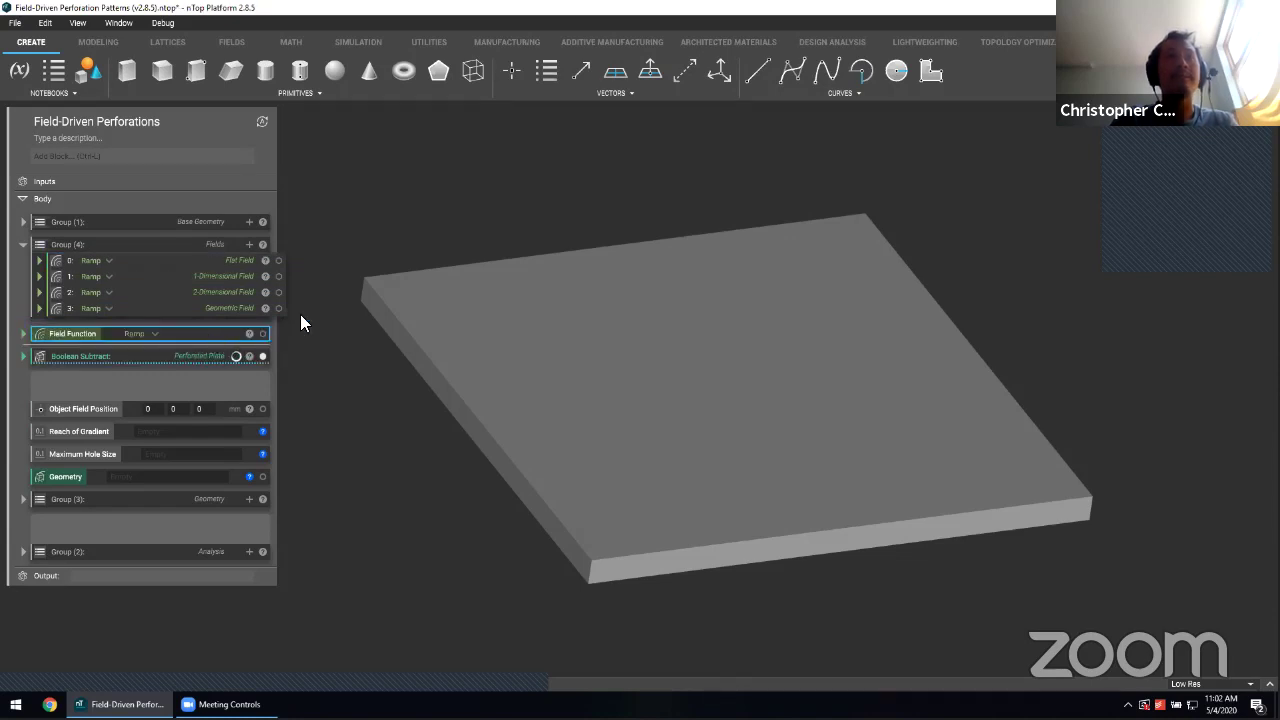
# Step: Hide the Solid Plate box in the Base Geometry group and view the perforated plate from the top
pyautogui.click(240, 223)
pyautogui.click(278, 238)
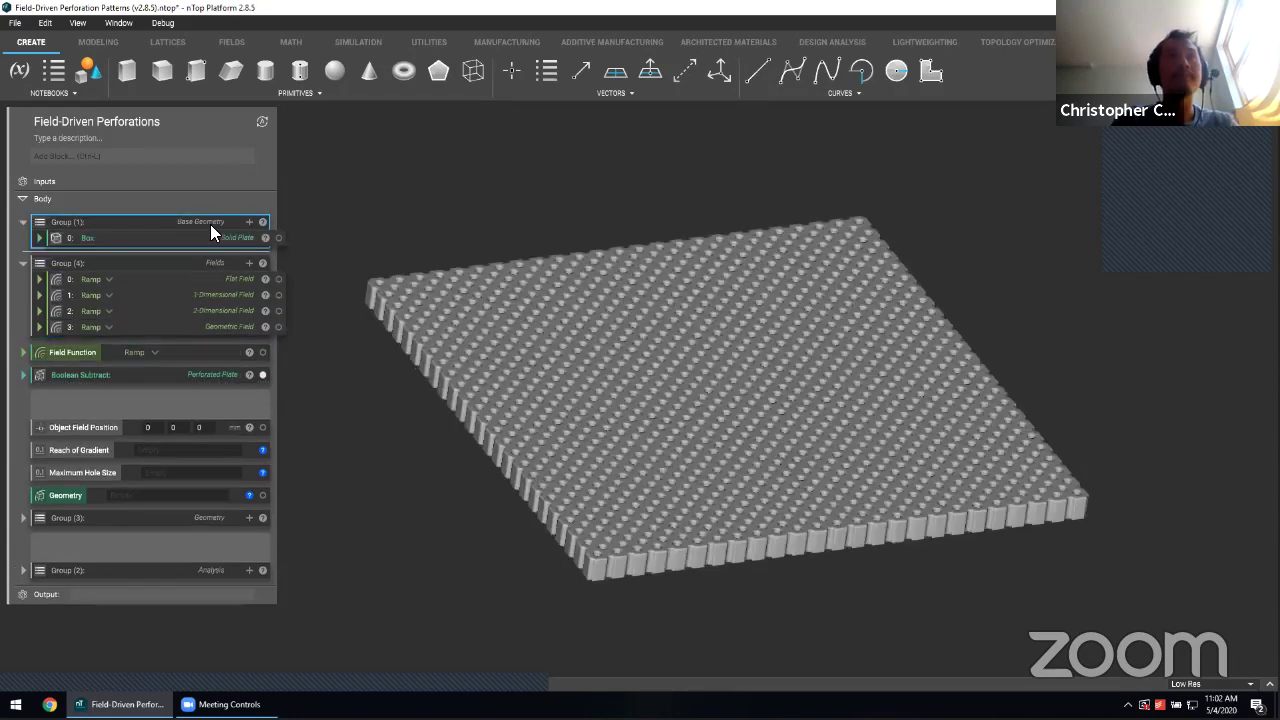
pyautogui.doubleClick(204, 226)
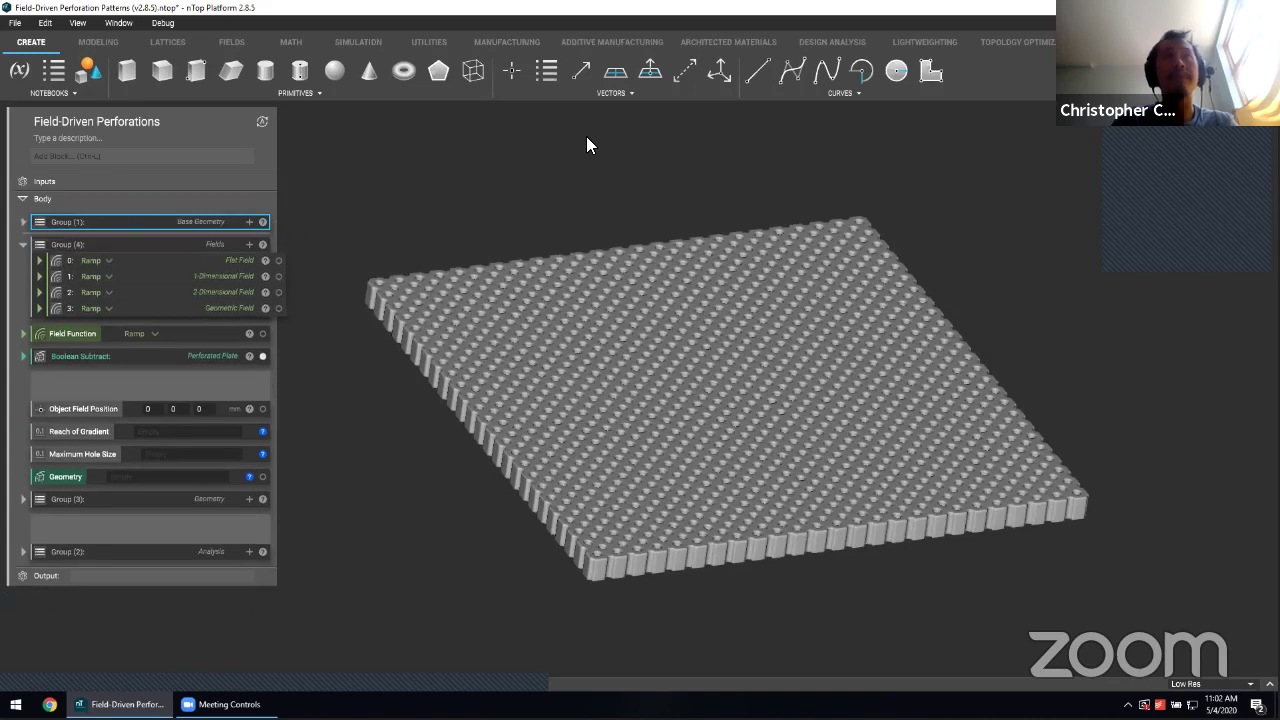
pyautogui.moveTo(658, 184); pyautogui.dragTo(610, 320, button='right')
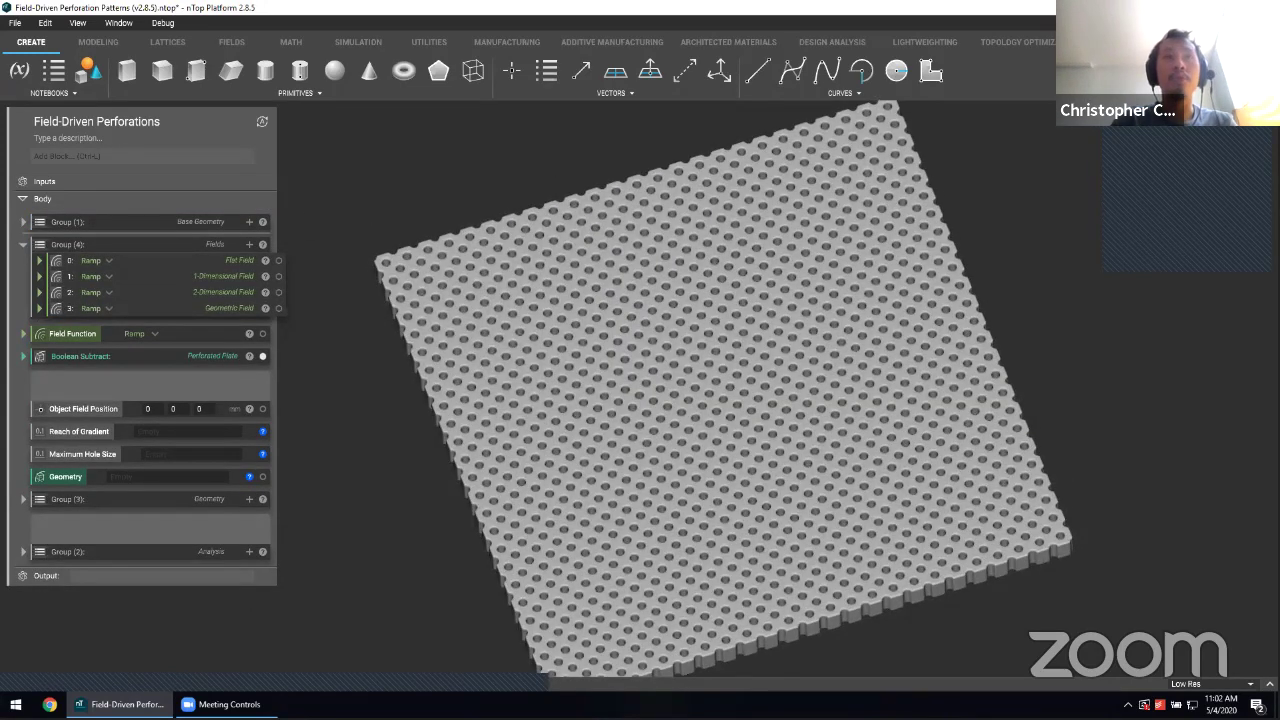
pyautogui.scroll(-3, 723, 389)
pyautogui.click(1245, 135)
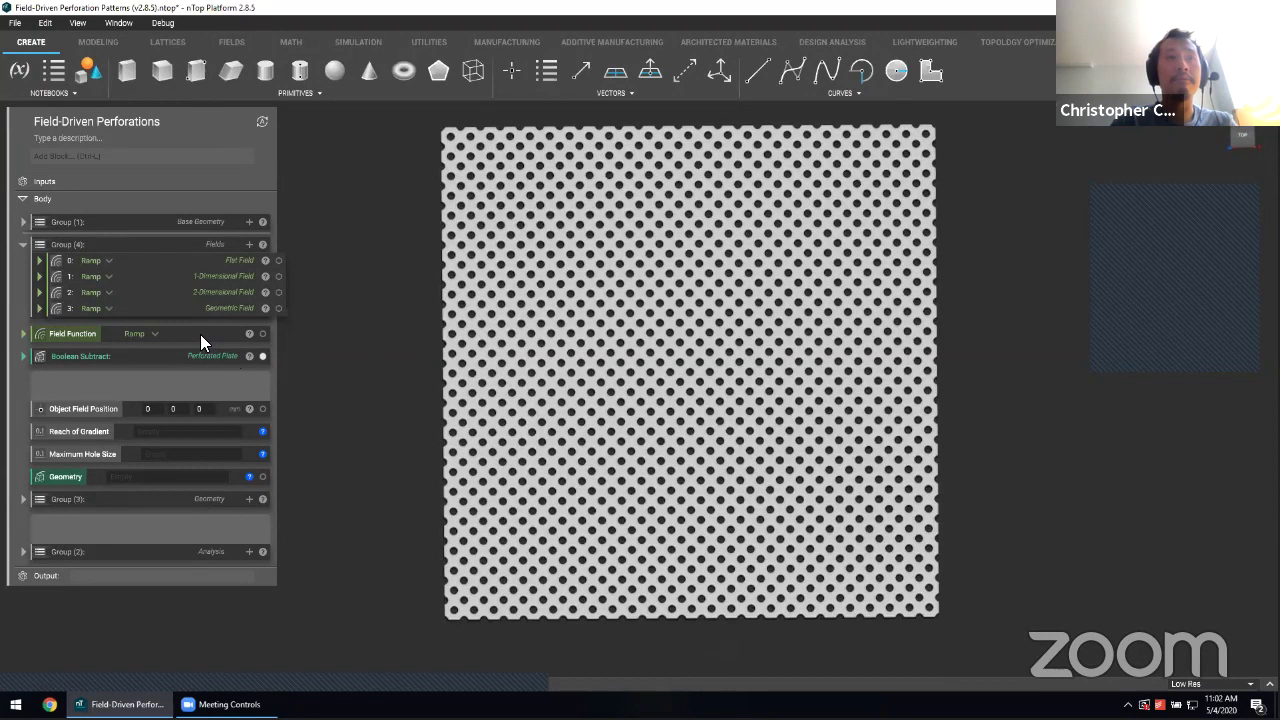
# Step: Remove the Flat Field ramp from Field Function and assign the 1-Dimensional Field ramp in its place
pyautogui.moveTo(200, 334); pyautogui.dragTo(236, 325)
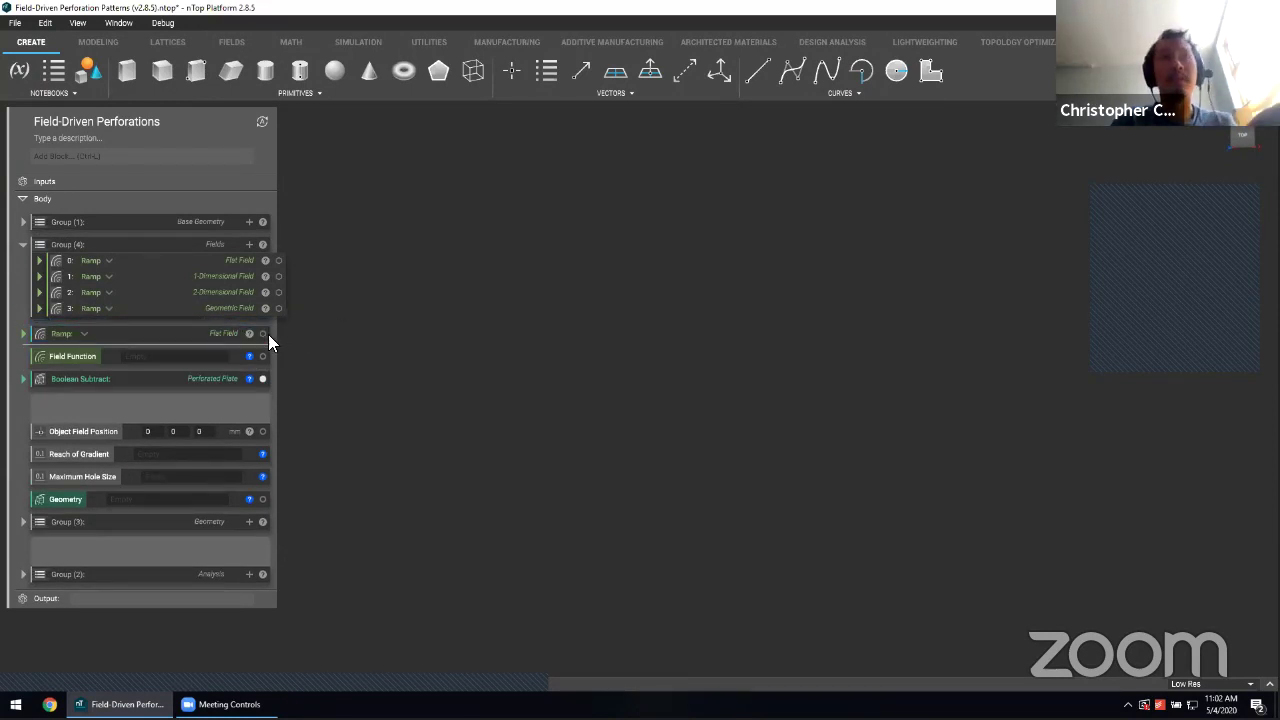
pyautogui.click(76, 357)
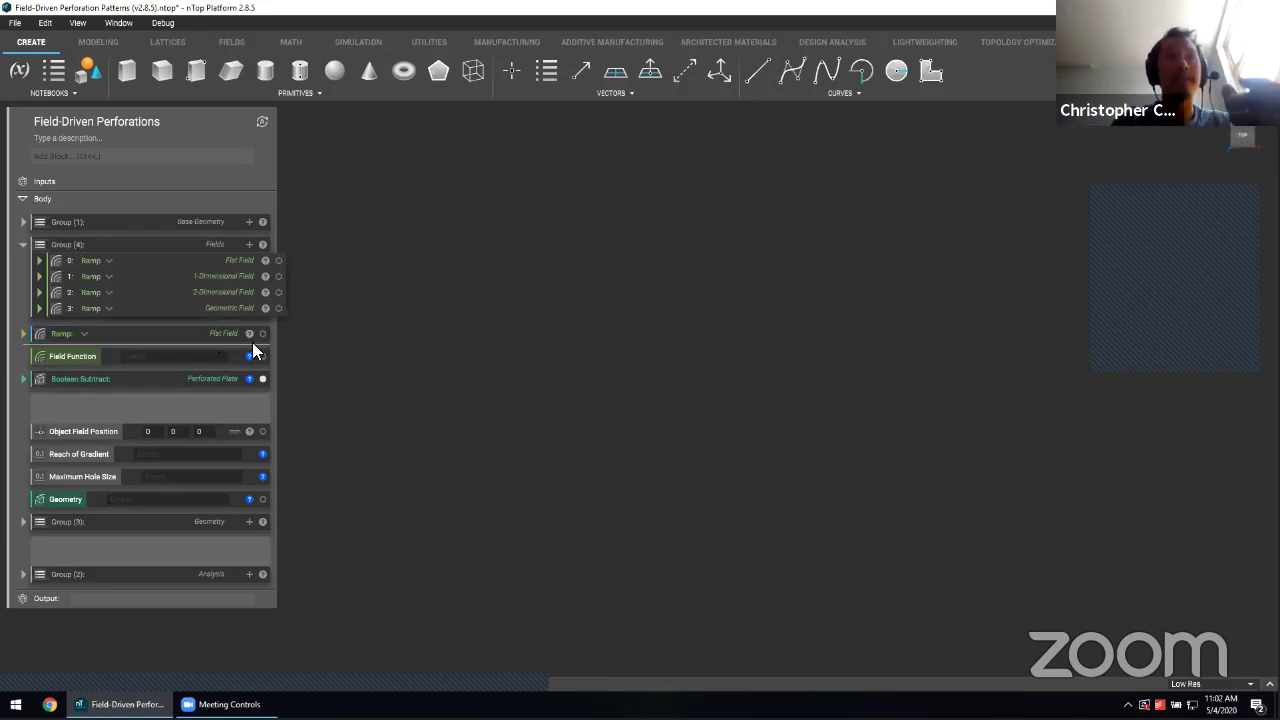
pyautogui.moveTo(252, 342); pyautogui.dragTo(220, 334)
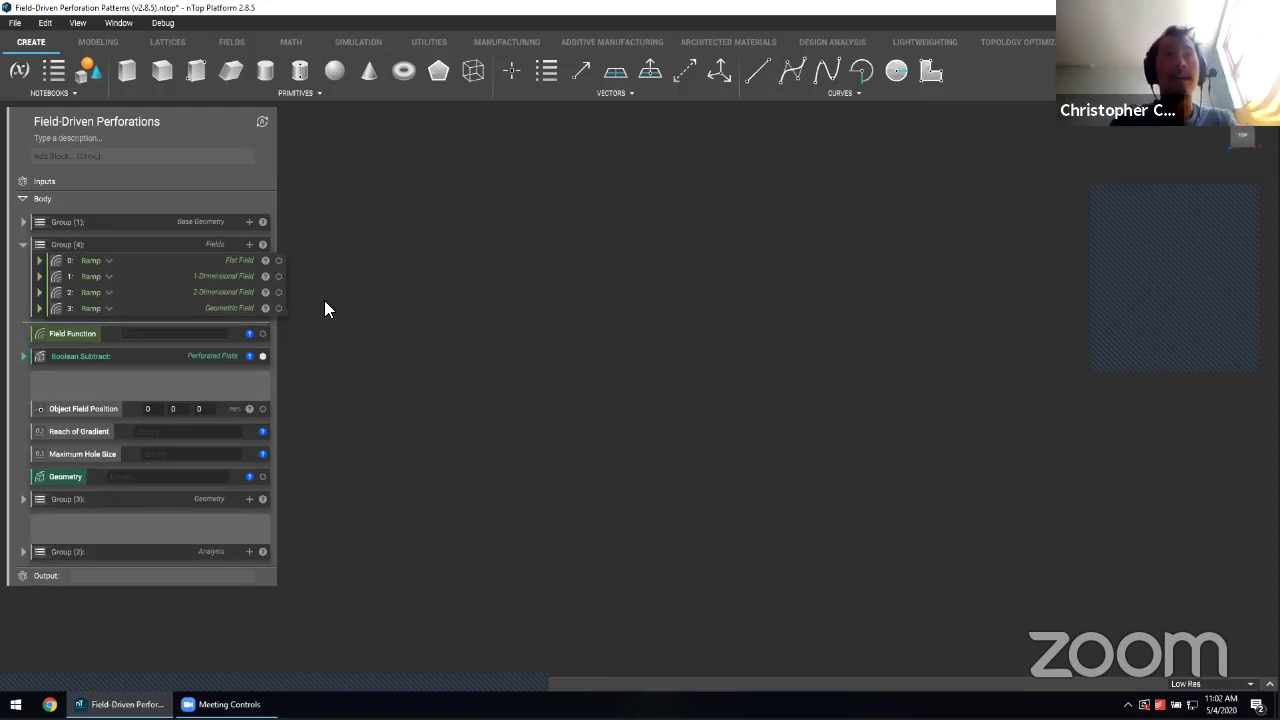
pyautogui.moveTo(214, 277); pyautogui.dragTo(172, 340)
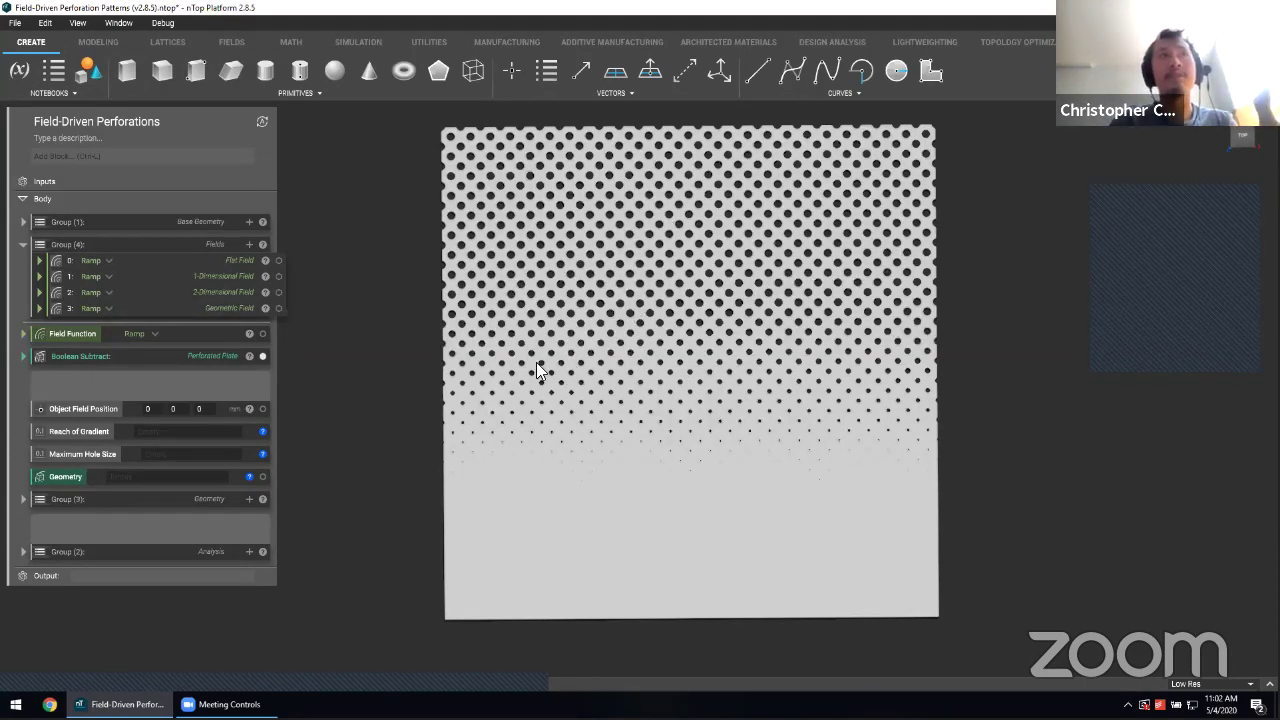
# Step: Expand the Field Function ramp, show its plane scalar field in the model, and inspect its input and output ranges
pyautogui.click(196, 334)
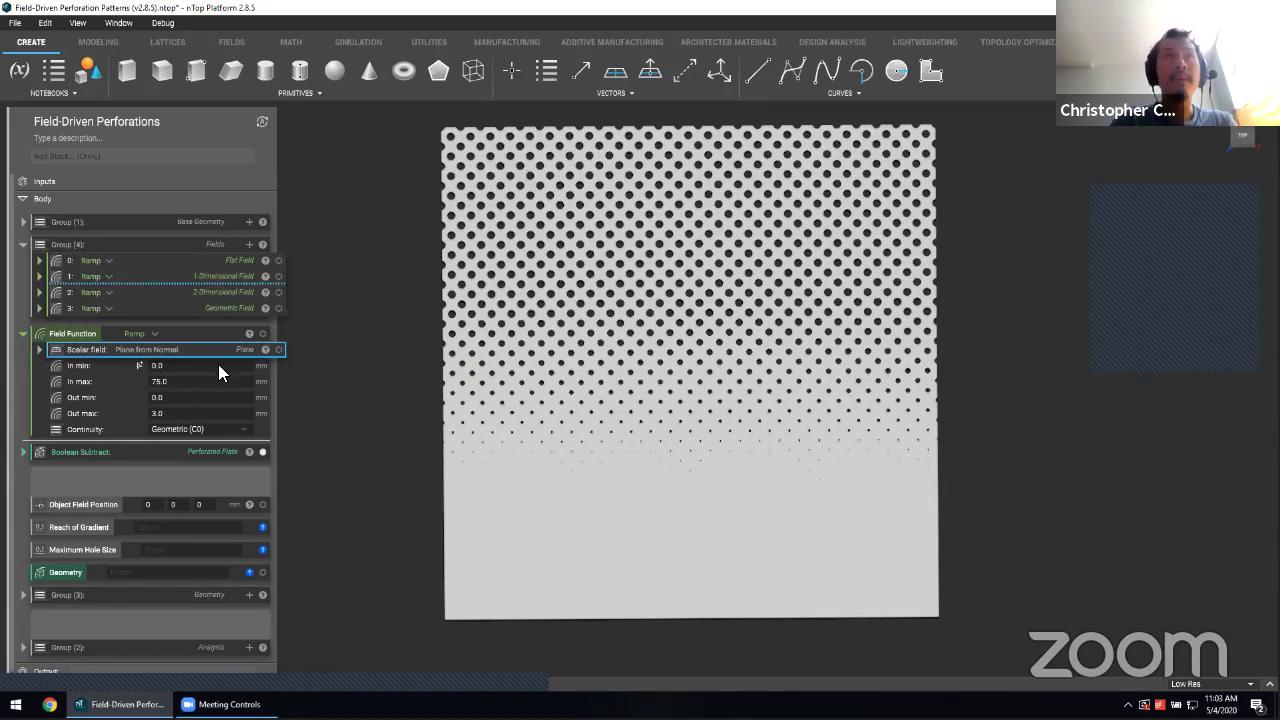
pyautogui.click(278, 350)
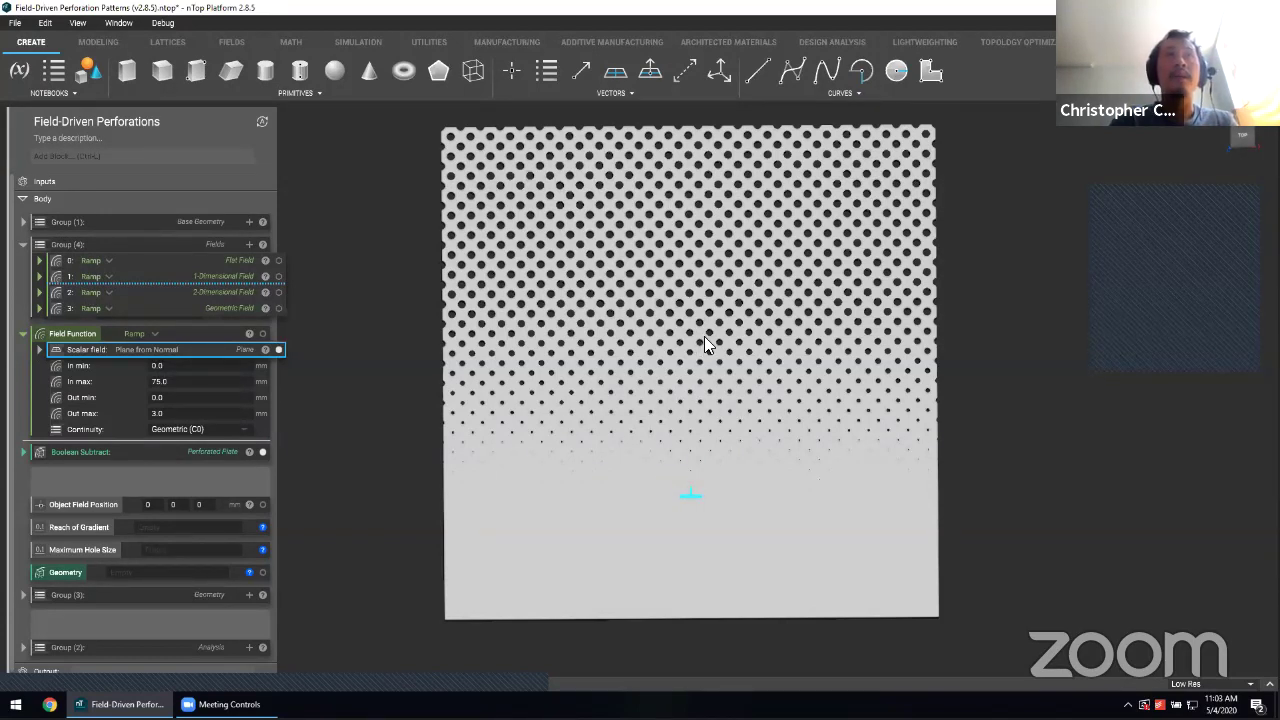
pyautogui.click(242, 366)
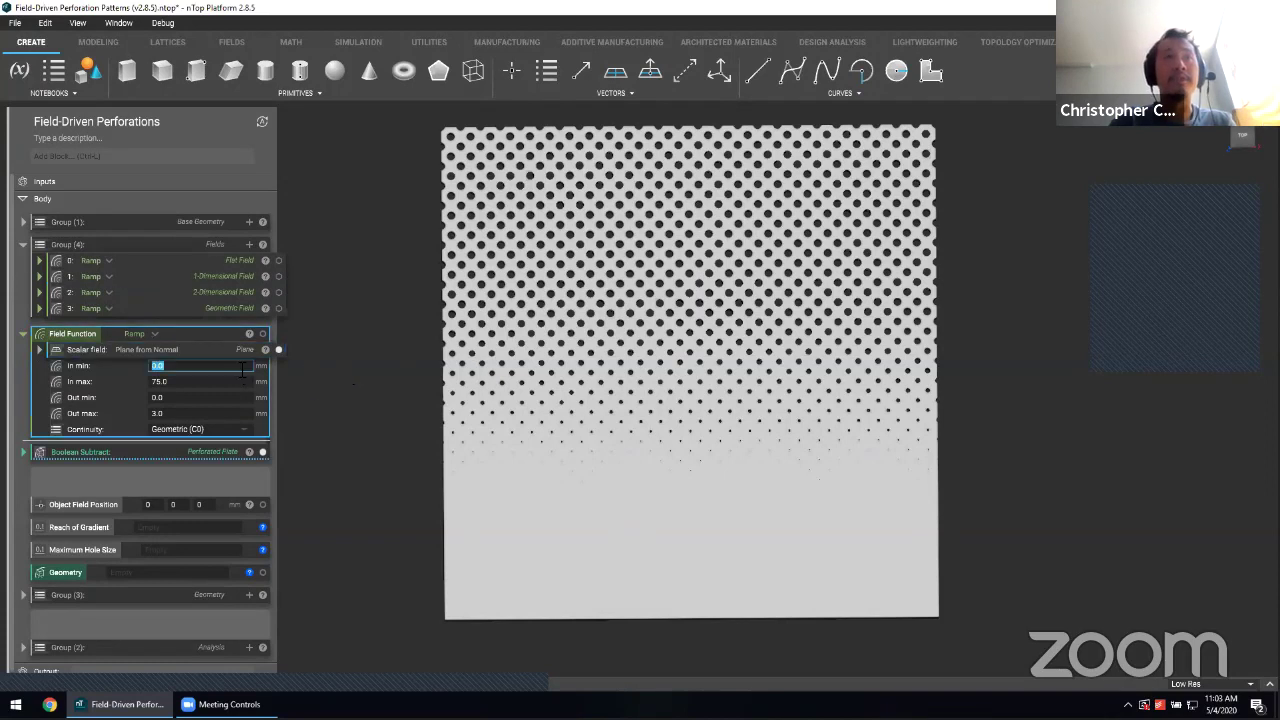
pyautogui.click(238, 382)
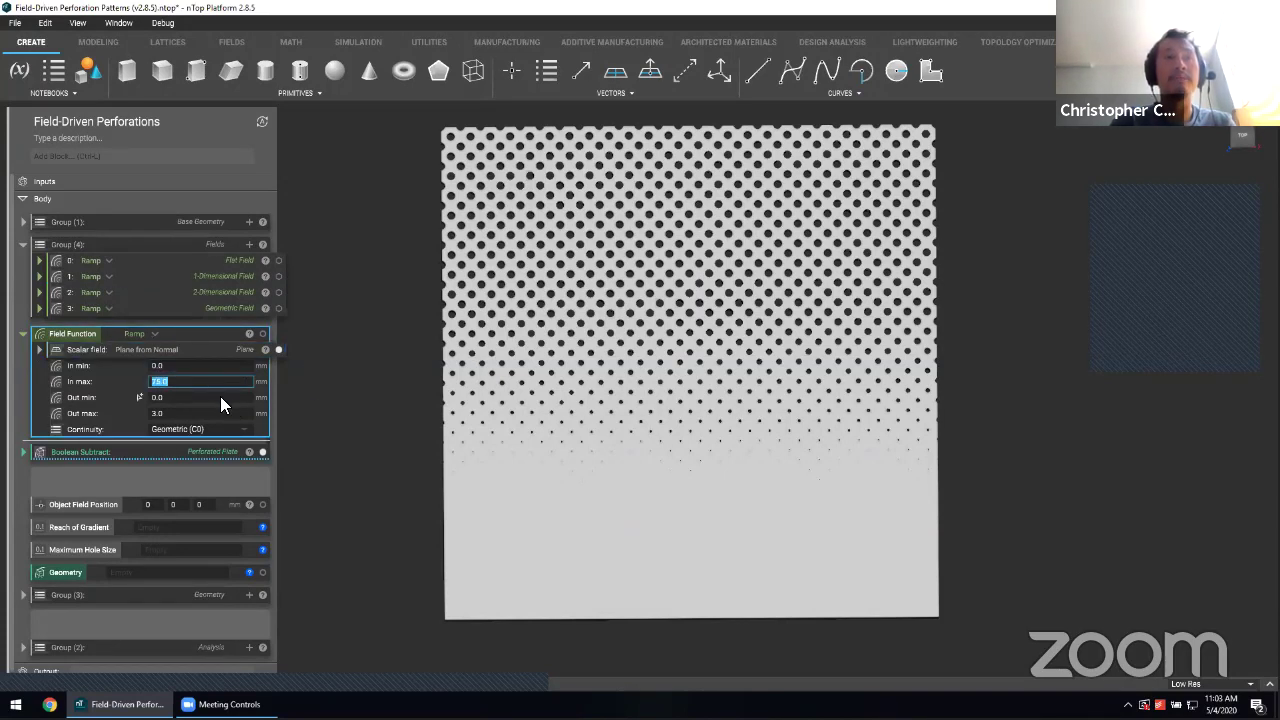
pyautogui.click(234, 349)
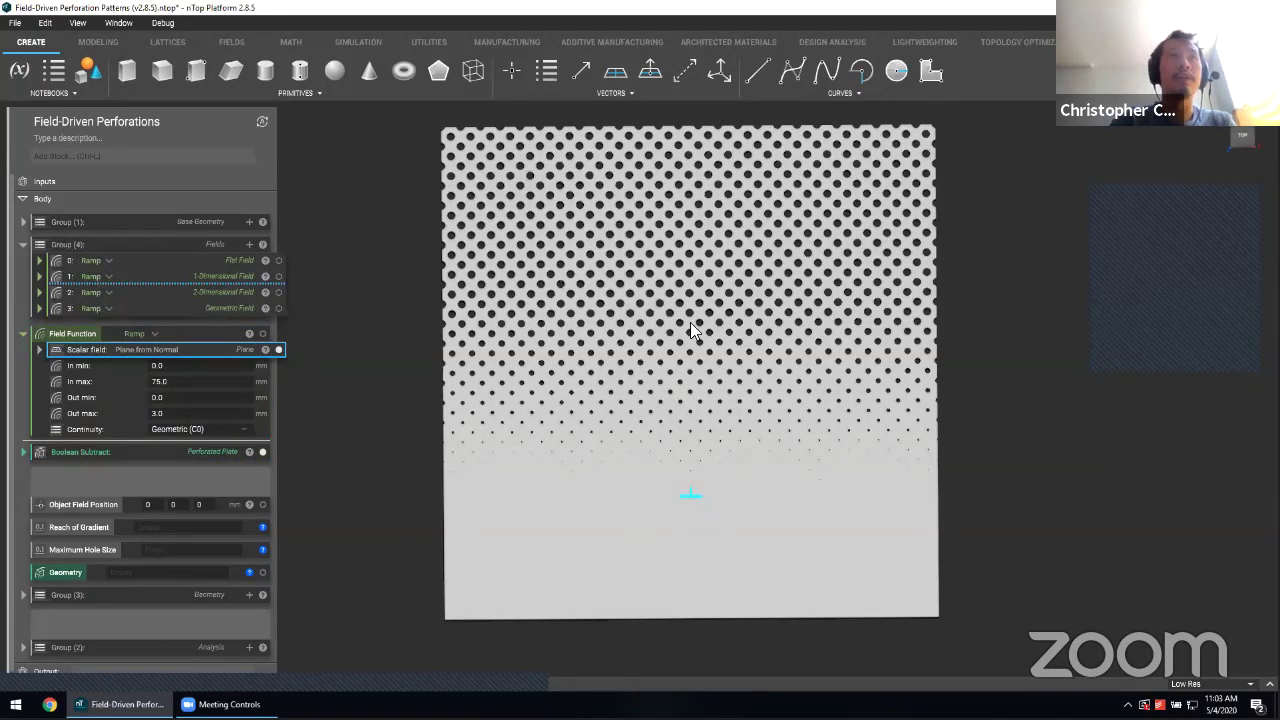
pyautogui.click(212, 398)
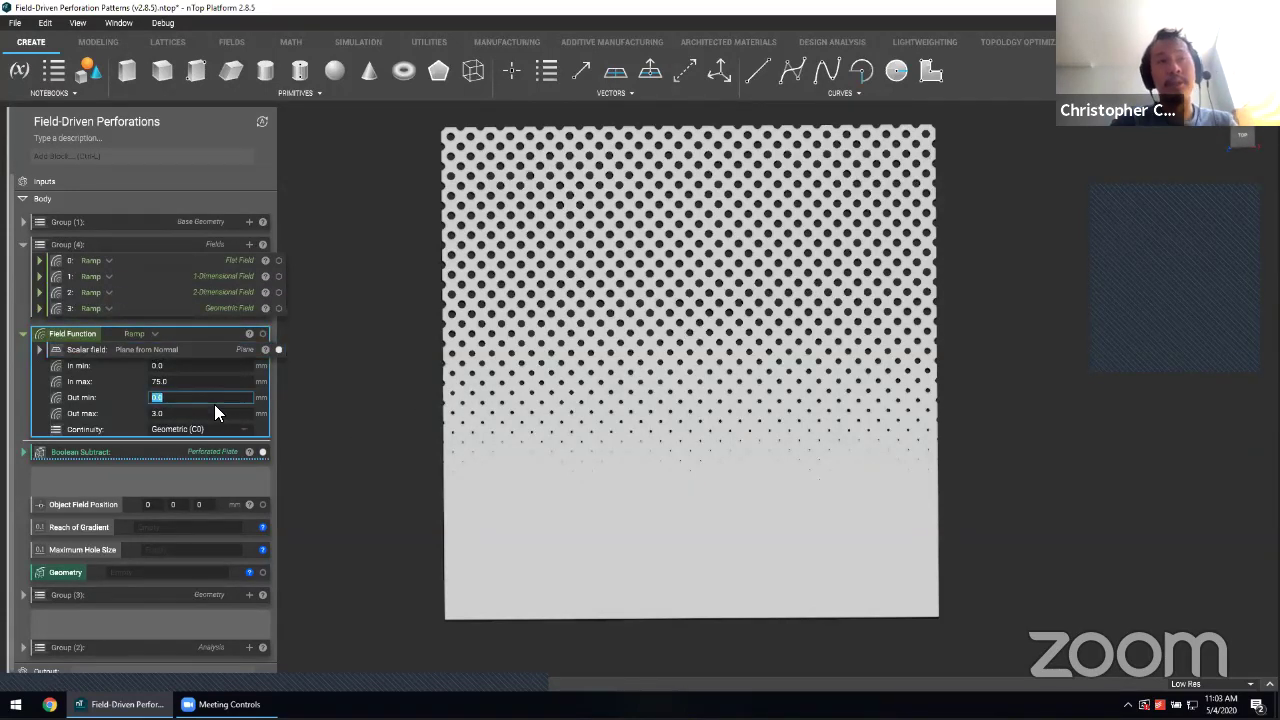
pyautogui.click(276, 408)
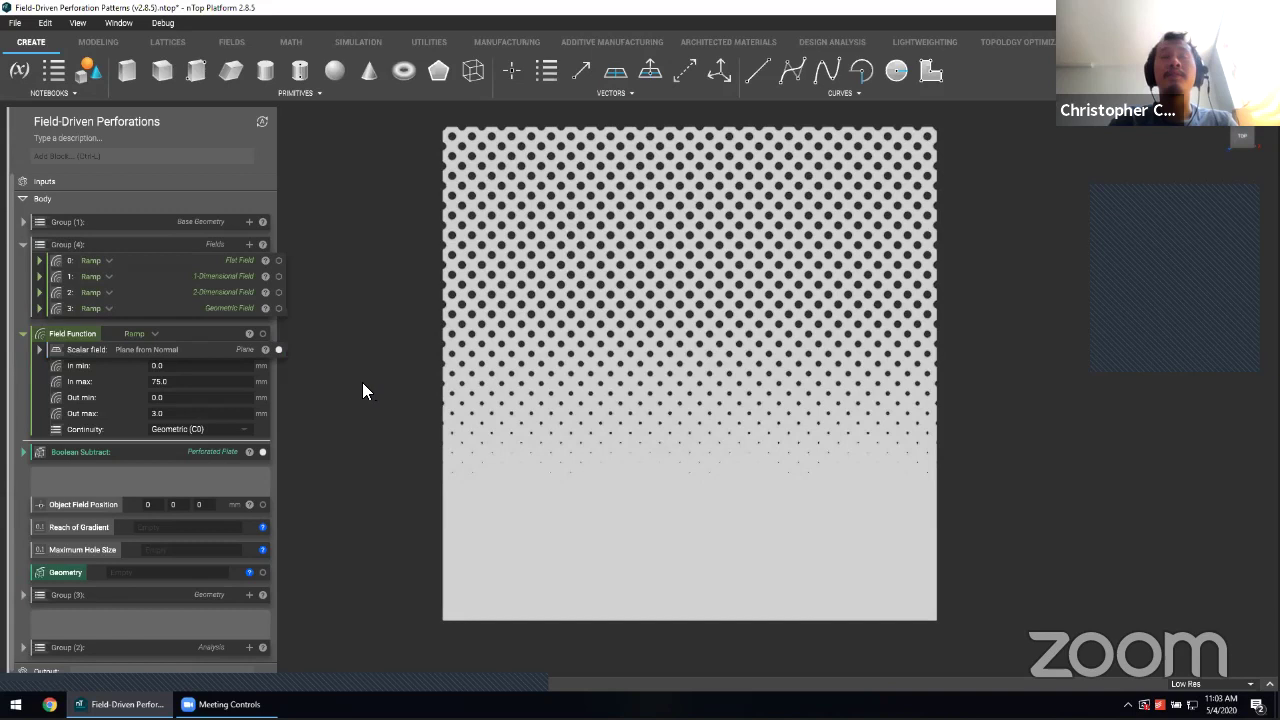
# Step: View the plane scalar field in the Field viewer with size 300 and contour interval 25
pyautogui.click(216, 349)
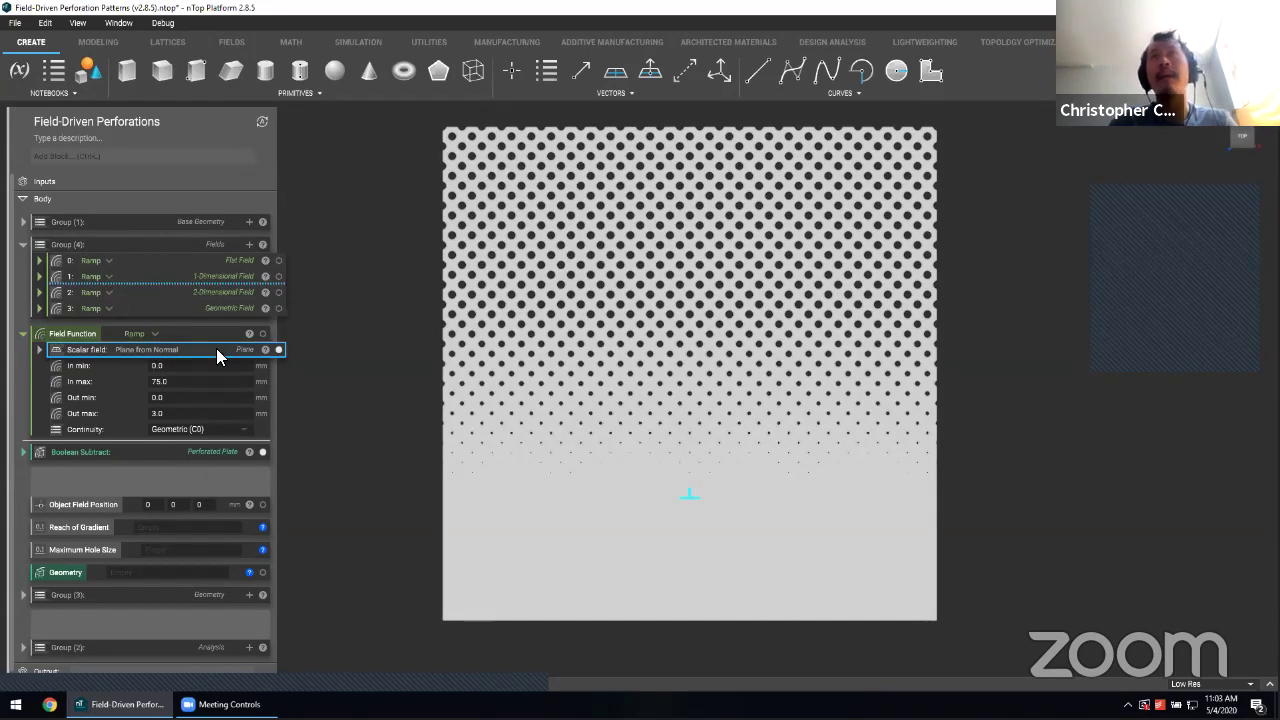
pyautogui.press('f')
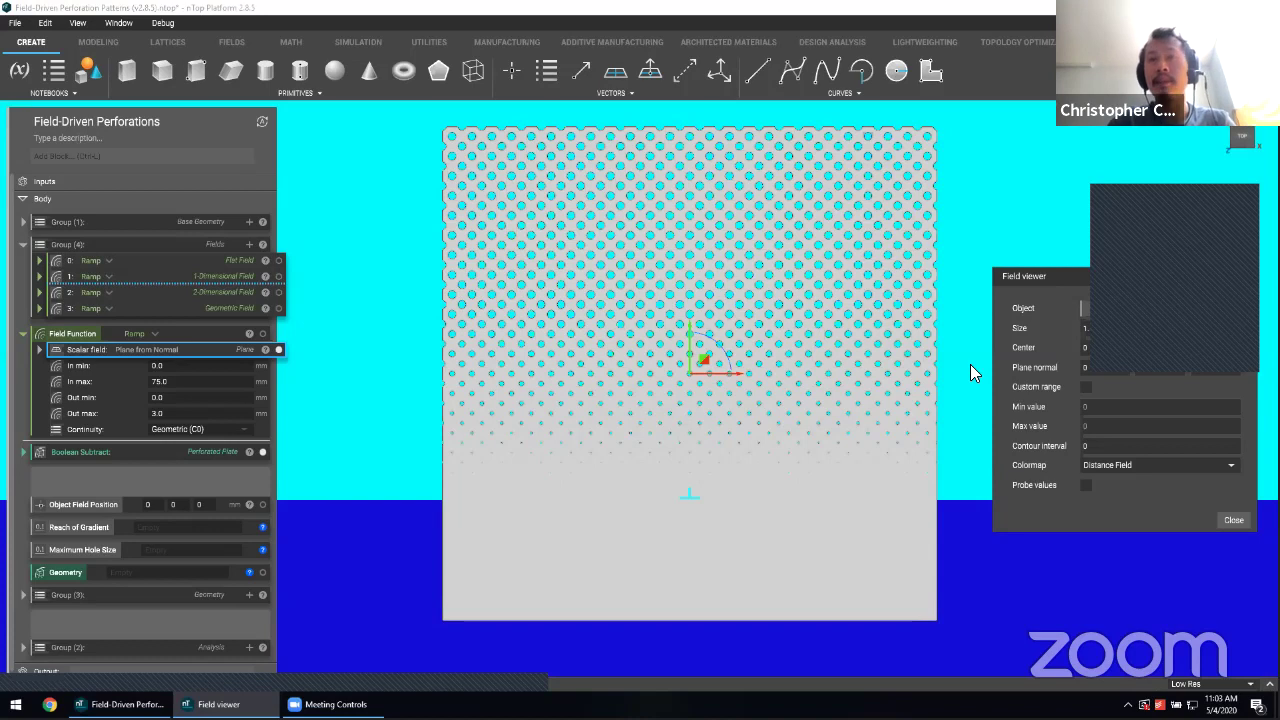
pyautogui.moveTo(1089, 329); pyautogui.dragTo(954, 346)
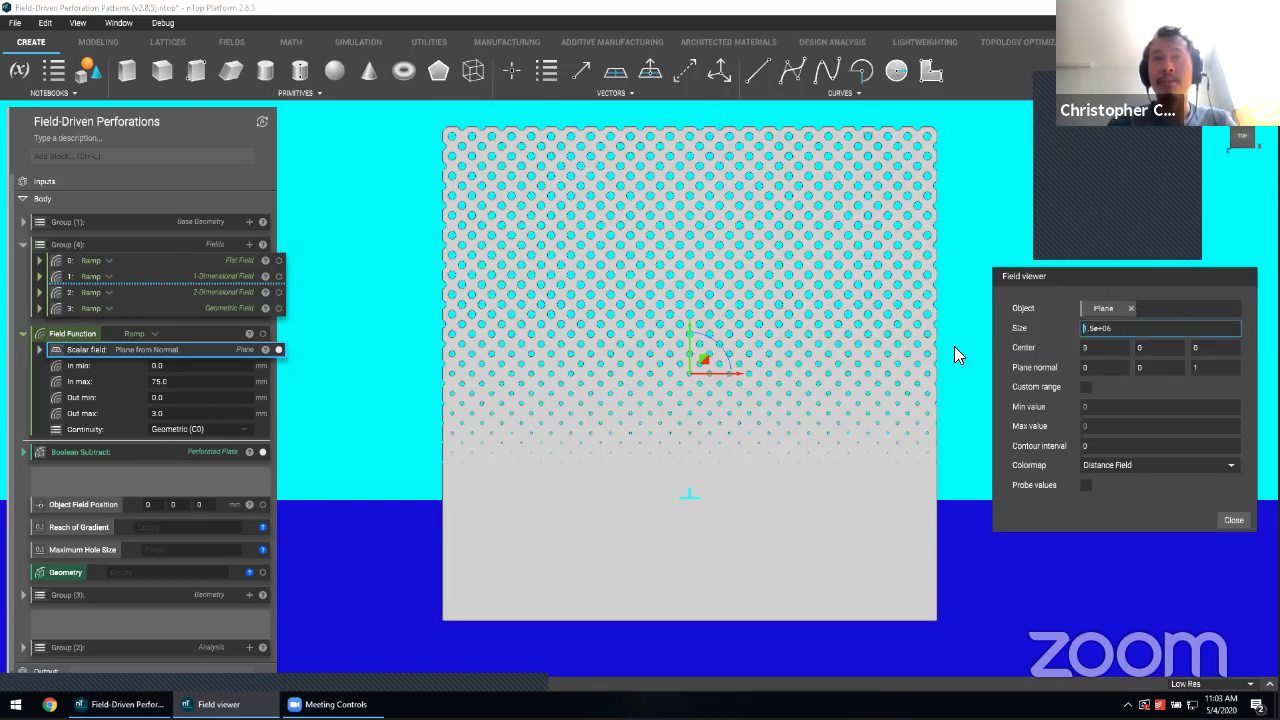
pyautogui.hotkey('shift', 'Right')
pyautogui.hotkey('shift', 'Right')
pyautogui.hotkey('shift', 'Right')
pyautogui.hotkey('shift', 'Right')
pyautogui.hotkey('shift', 'Right')
pyautogui.hotkey('shift', 'Right')
pyautogui.hotkey('shift', 'Right')
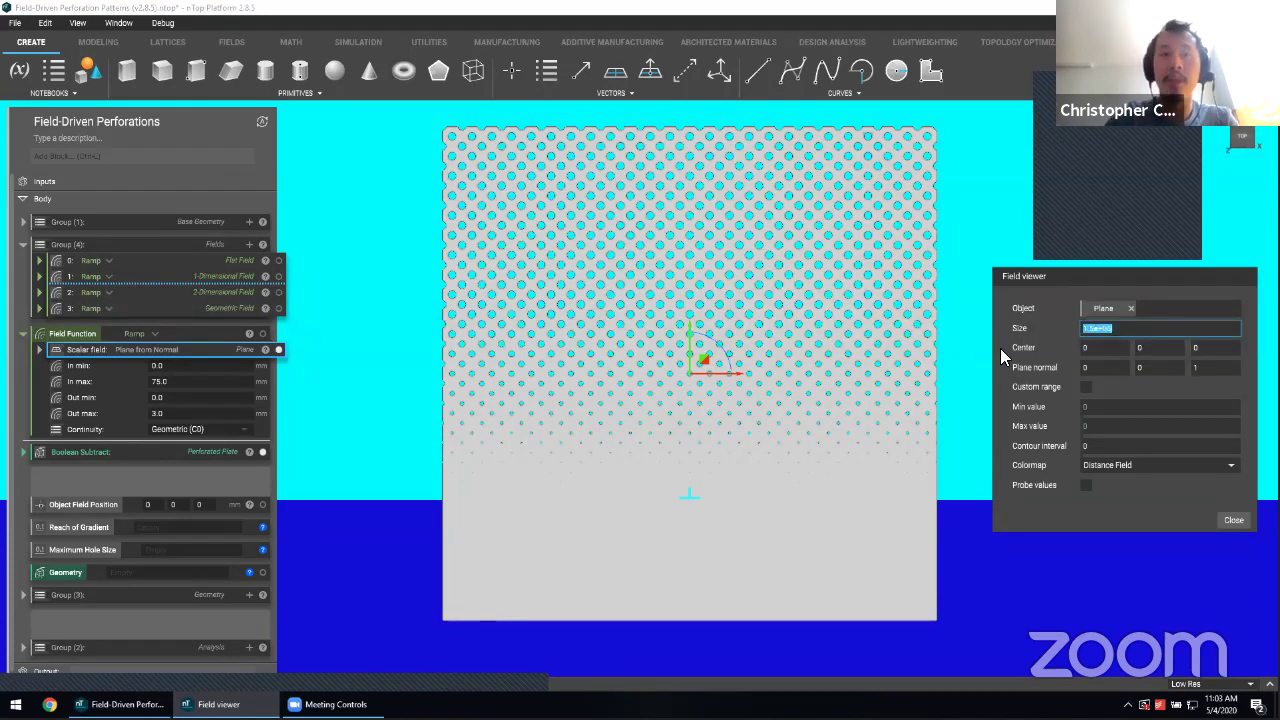
pyautogui.write('300')
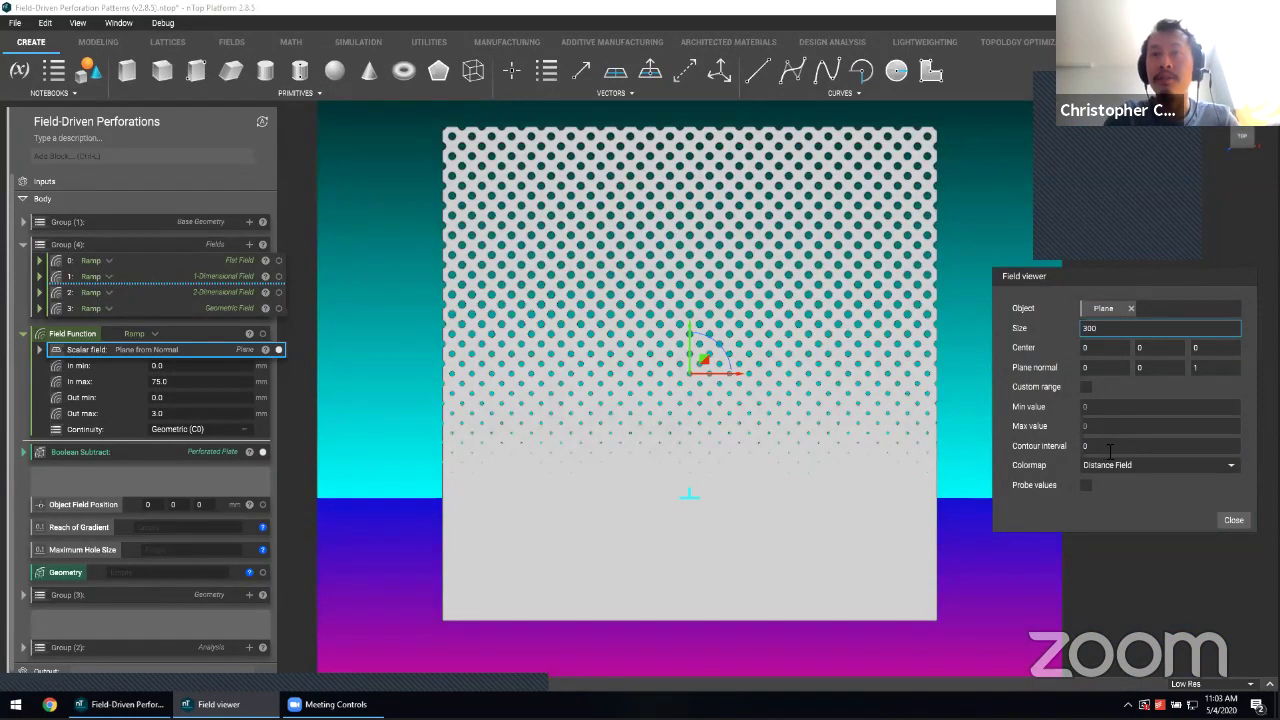
pyautogui.click(1120, 447)
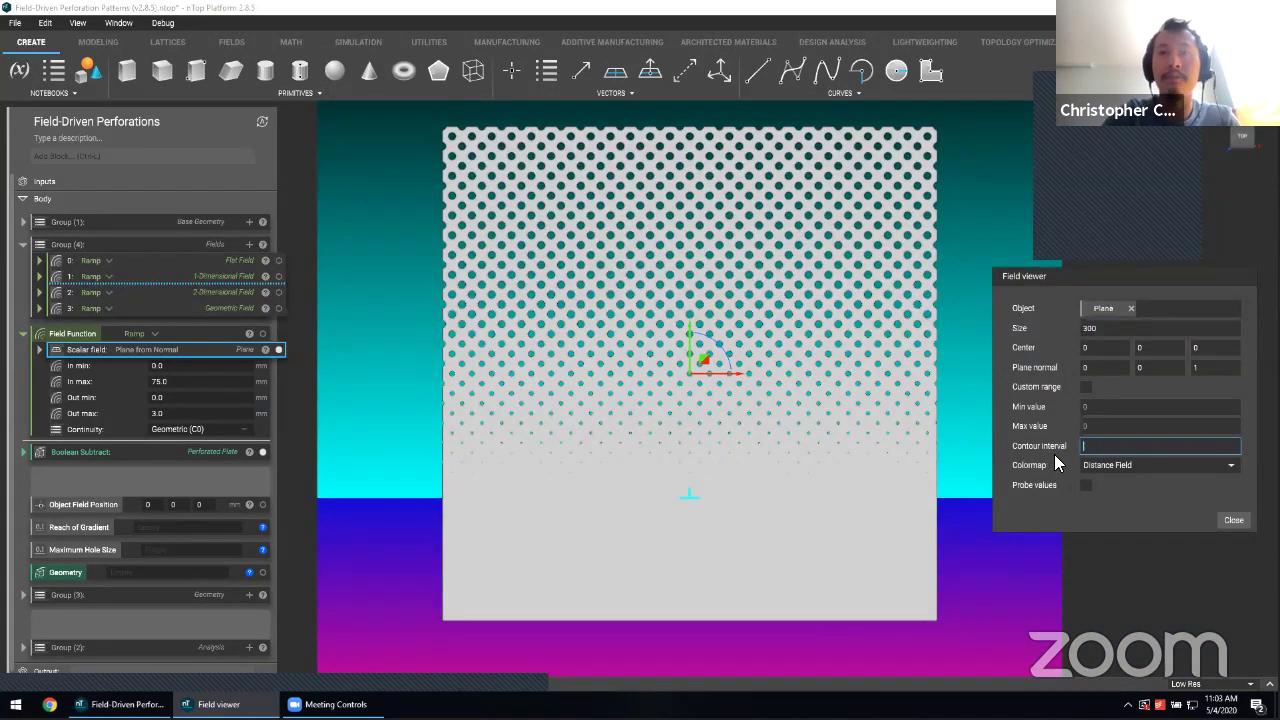
pyautogui.write('25')
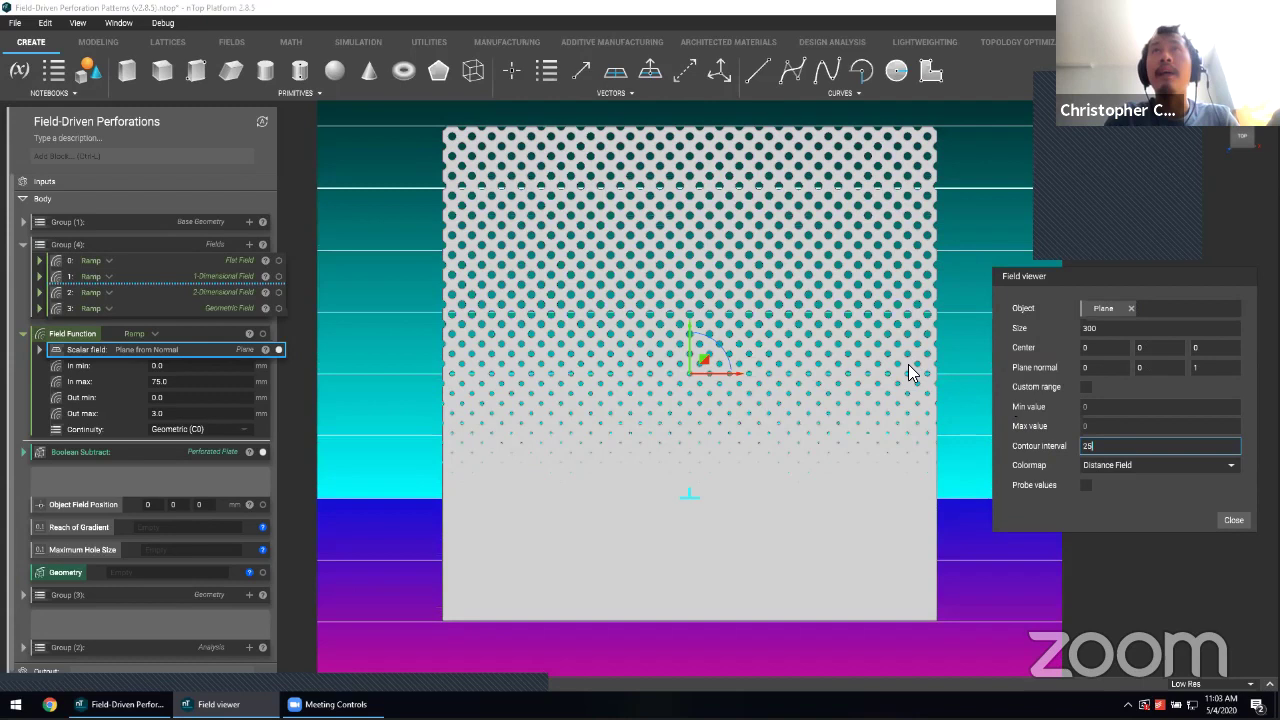
# Step: Compare the ramp's In max value with the plane field's contour lines and close the Field viewer
pyautogui.click(163, 381)
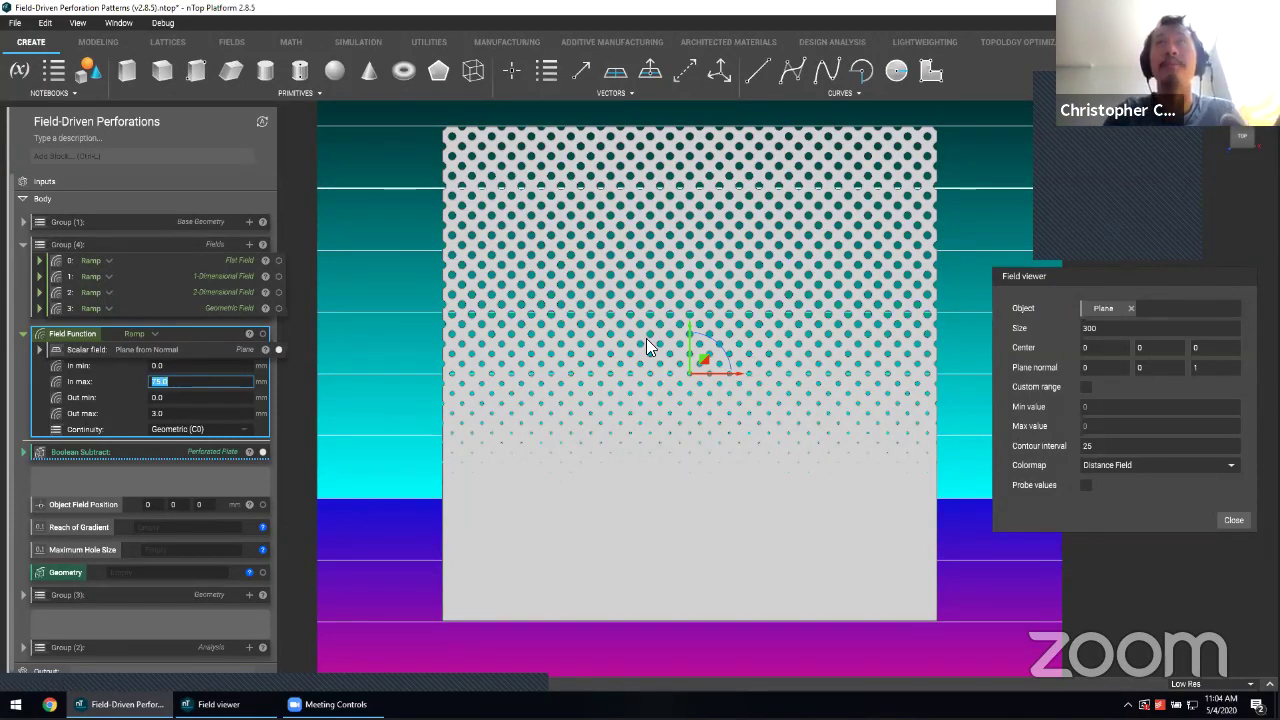
pyautogui.moveTo(1108, 284); pyautogui.dragTo(1120, 301)
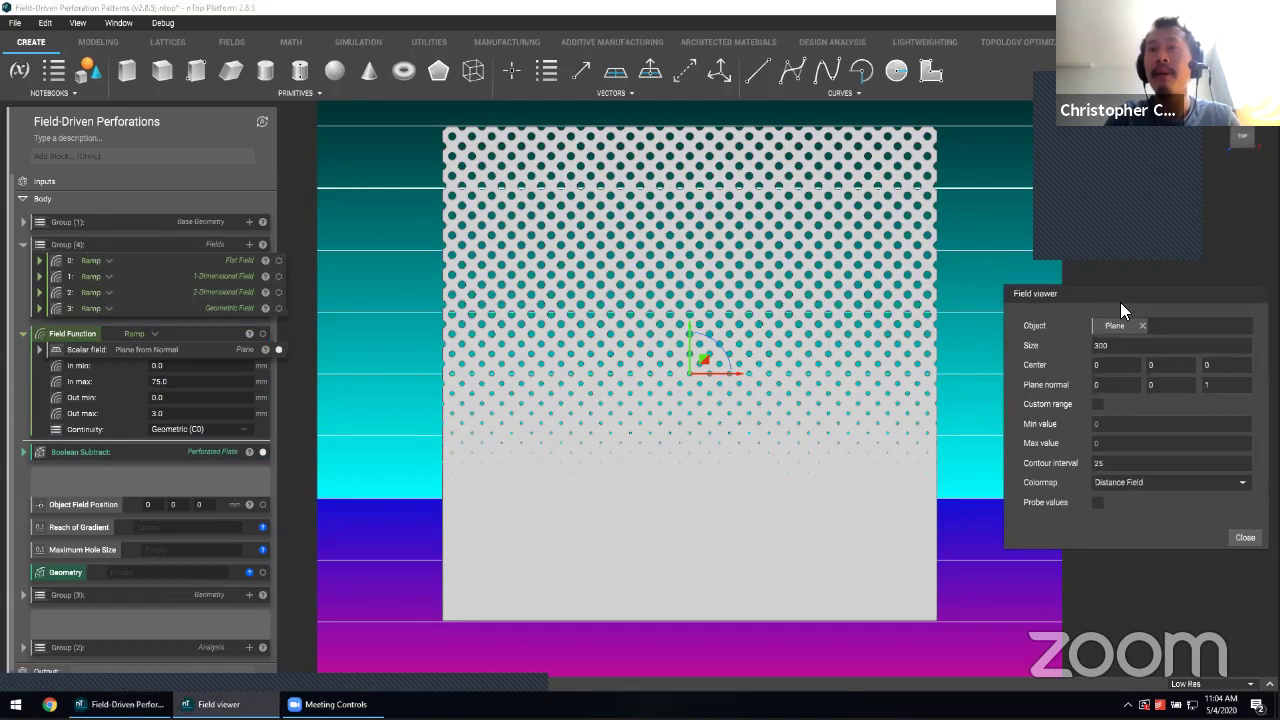
pyautogui.click(1242, 537)
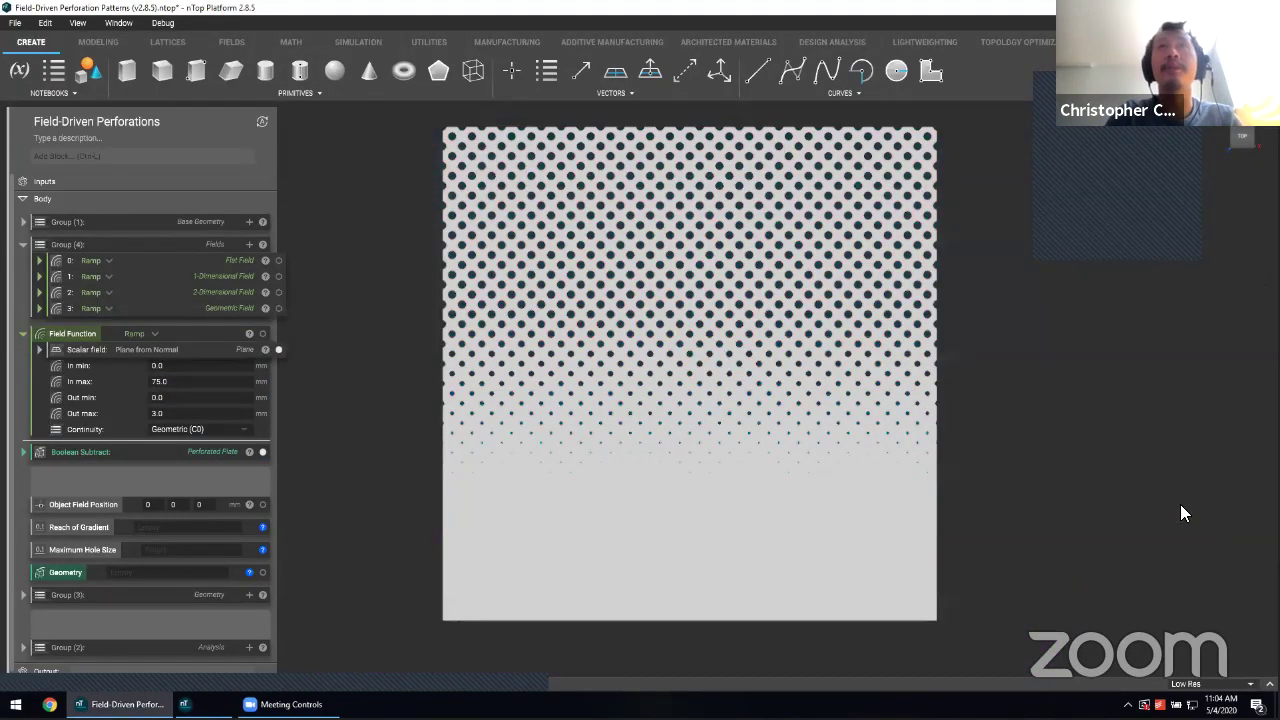
# Step: Replace the ramp in Field Function with the 2-Dimensional Field ramp and inspect the perforated plate, ending in the top view
pyautogui.click(184, 332)
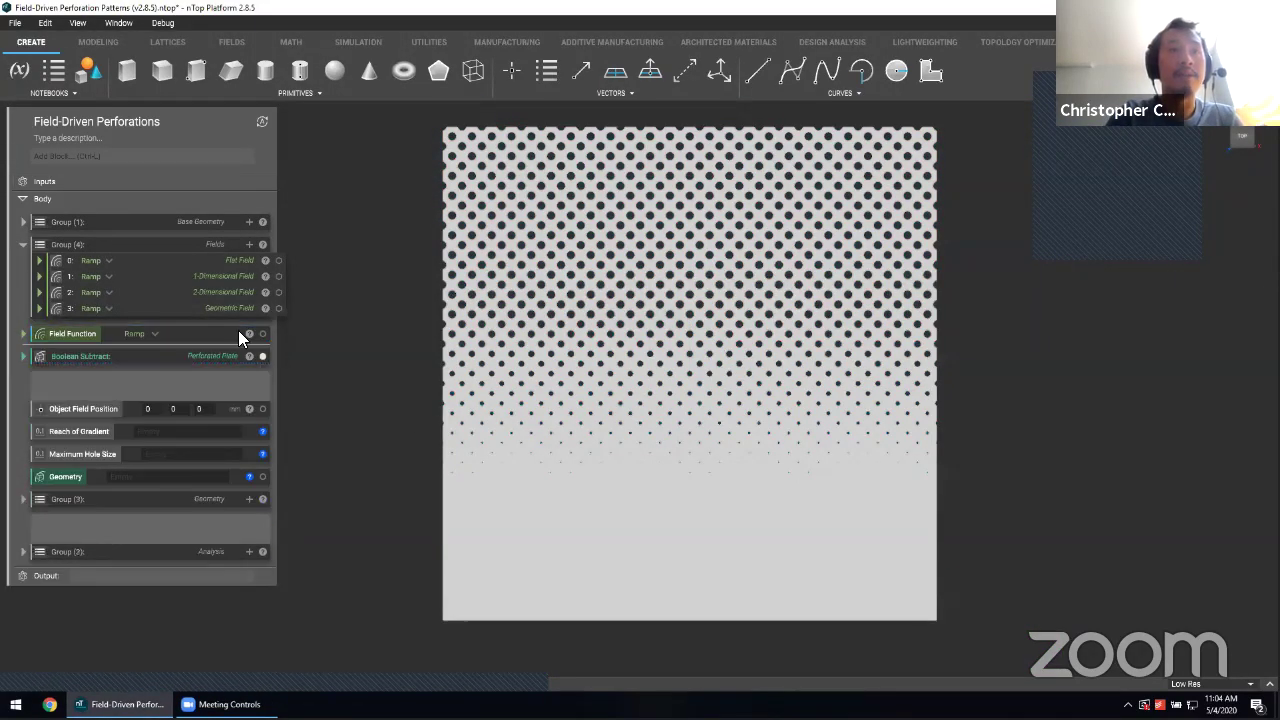
pyautogui.moveTo(200, 332); pyautogui.dragTo(211, 360)
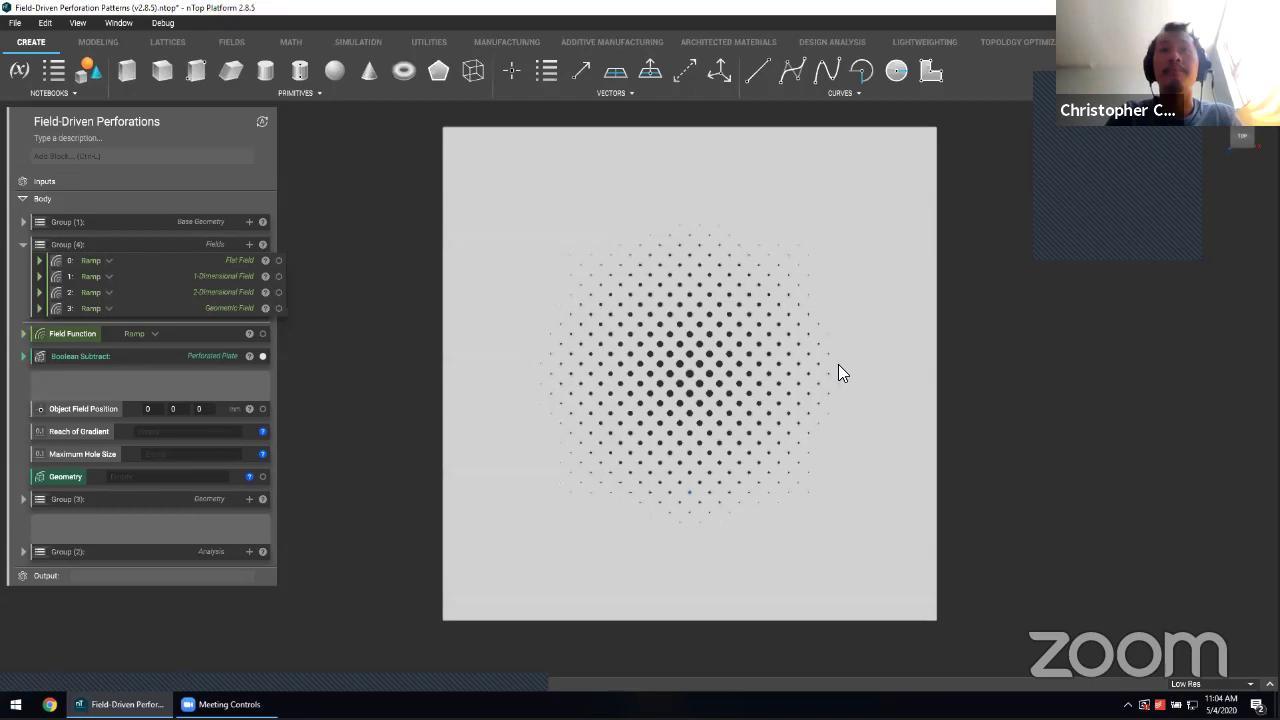
pyautogui.moveTo(838, 365); pyautogui.dragTo(902, 365, button='right')
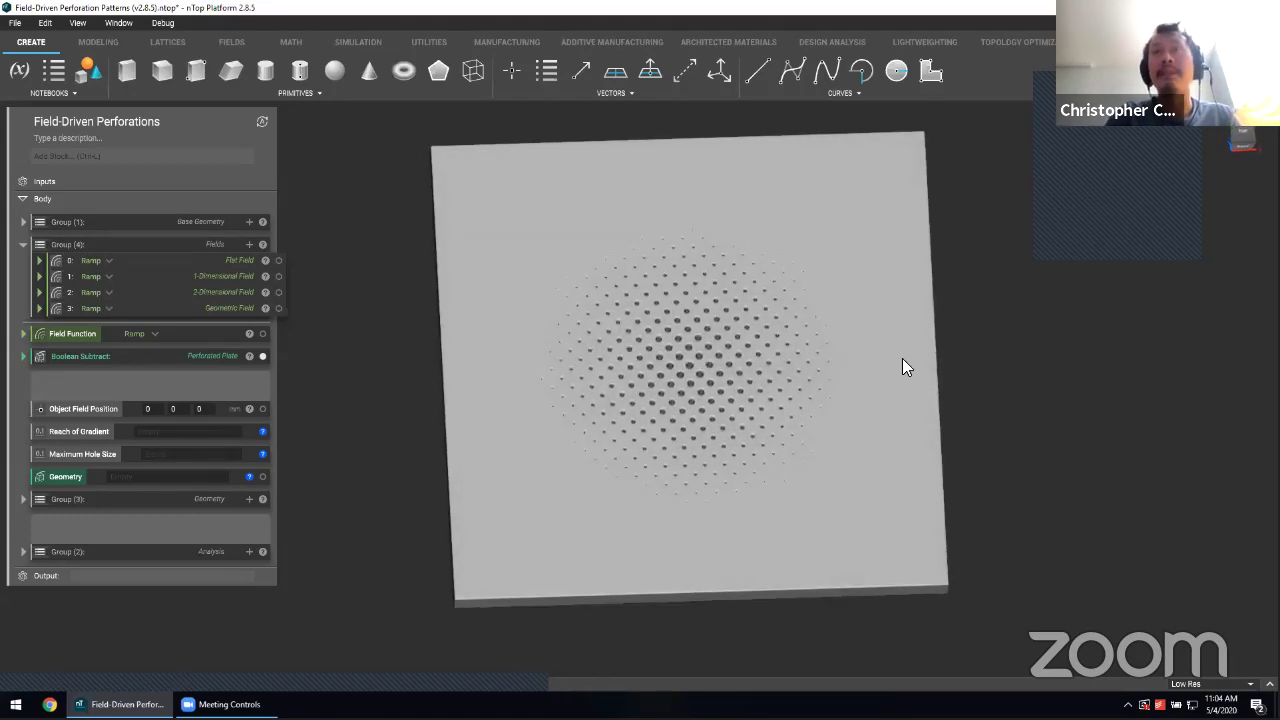
pyautogui.click(1222, 148)
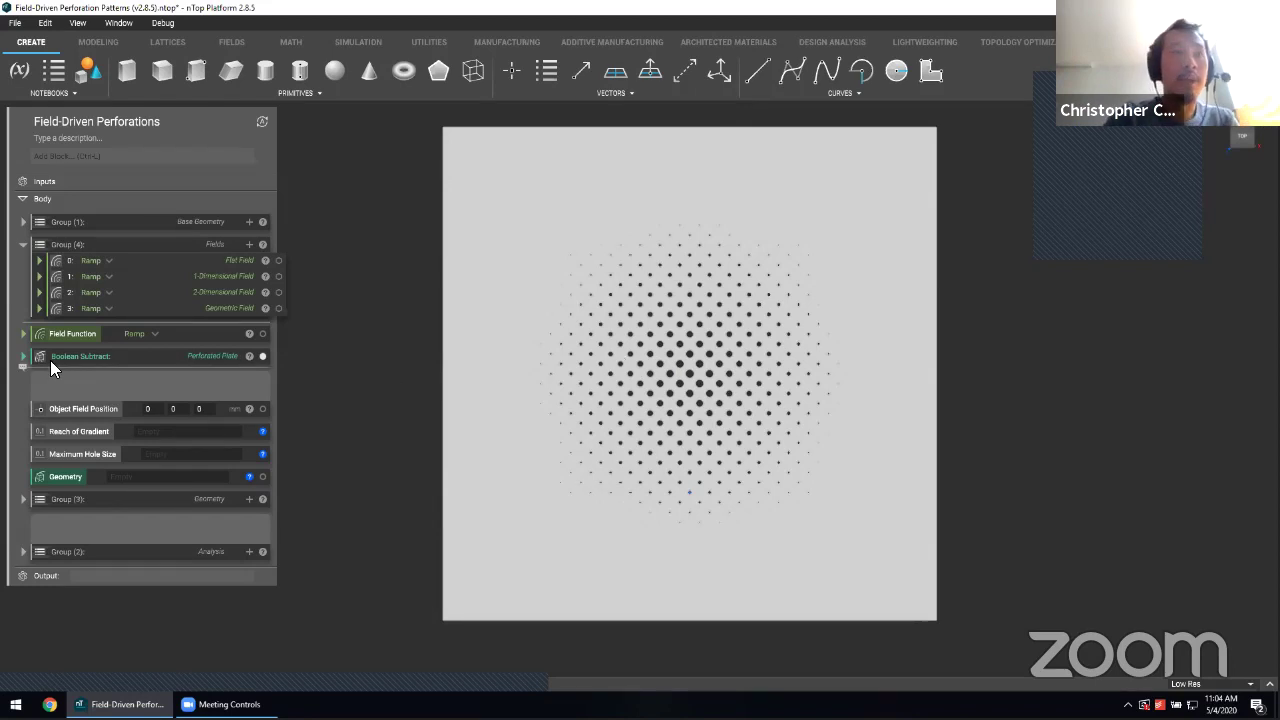
# Step: Expand the Field Function ramp and view its Axis scalar field in the Field viewer with size 300 and contour interval 25
pyautogui.click(24, 333)
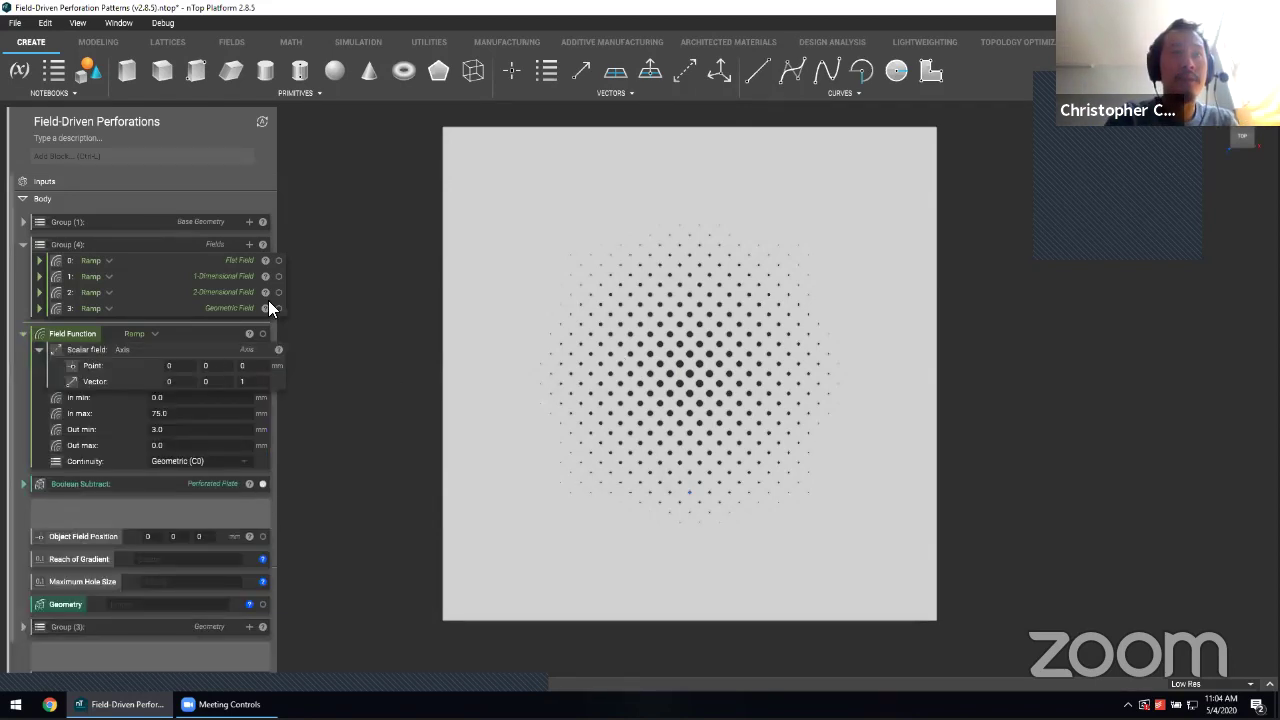
pyautogui.moveTo(268, 308); pyautogui.dragTo(389, 411)
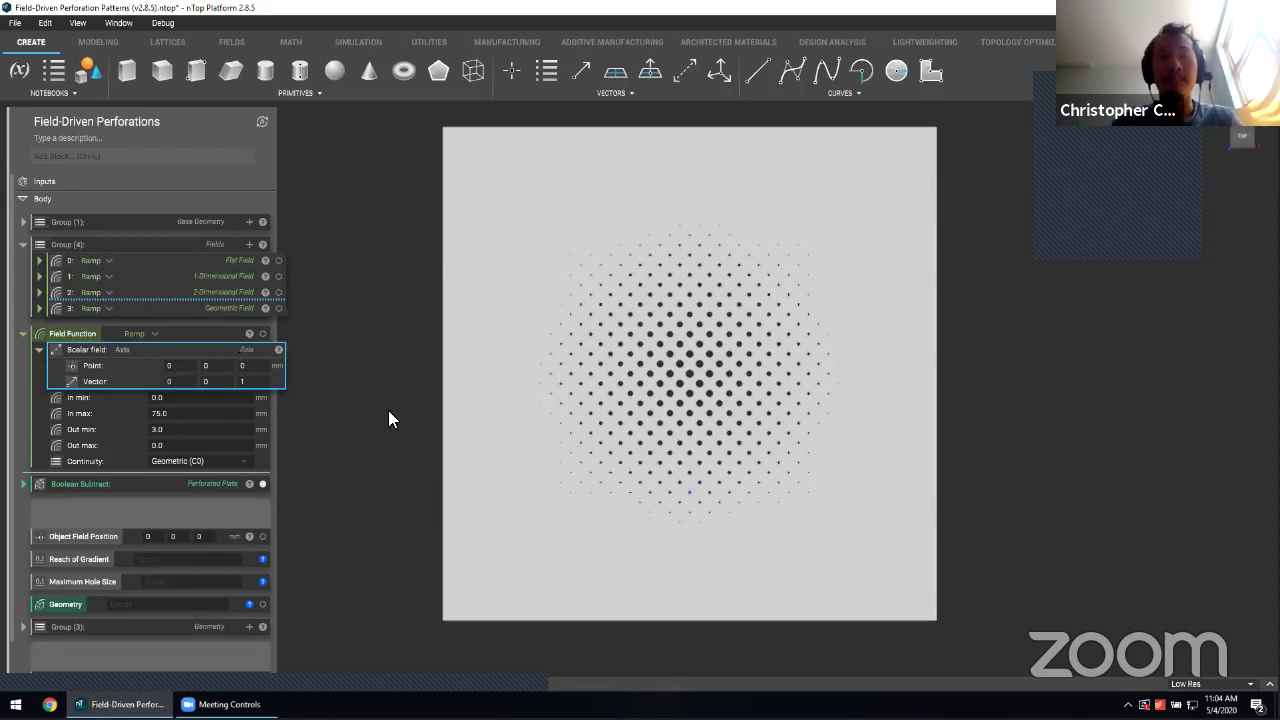
pyautogui.press('f')
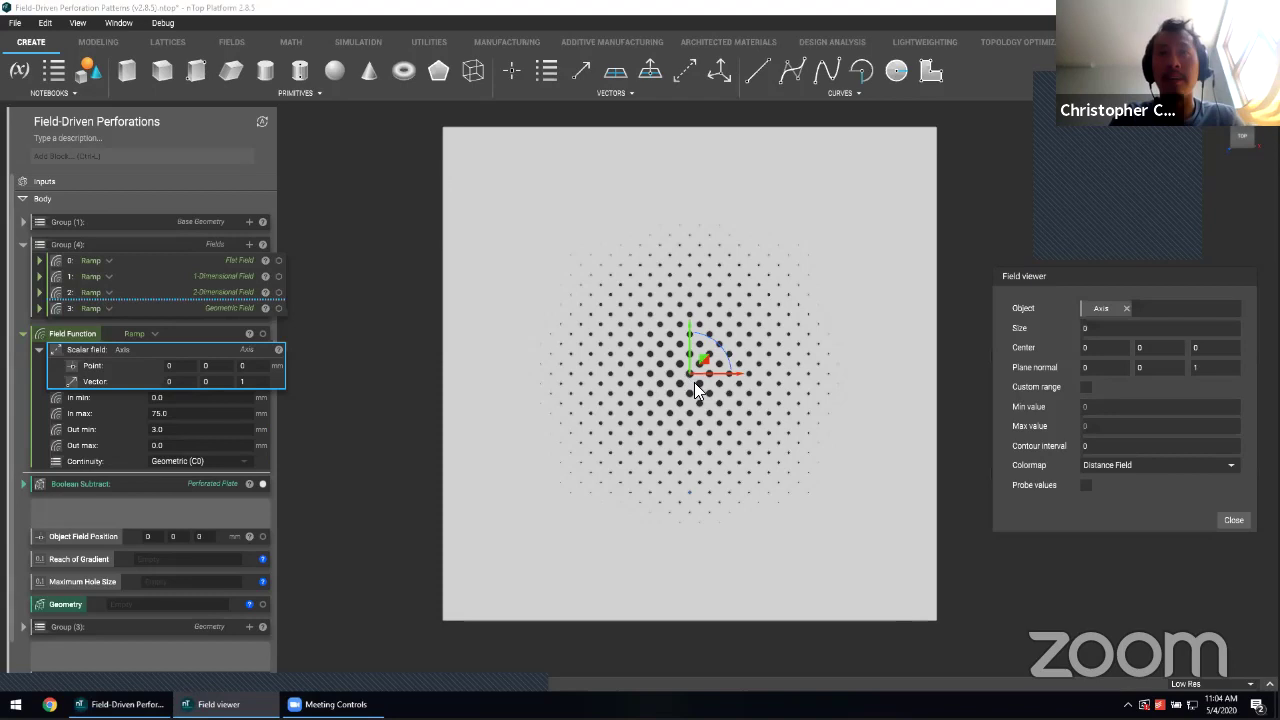
pyautogui.click(1090, 329)
pyautogui.write('30')
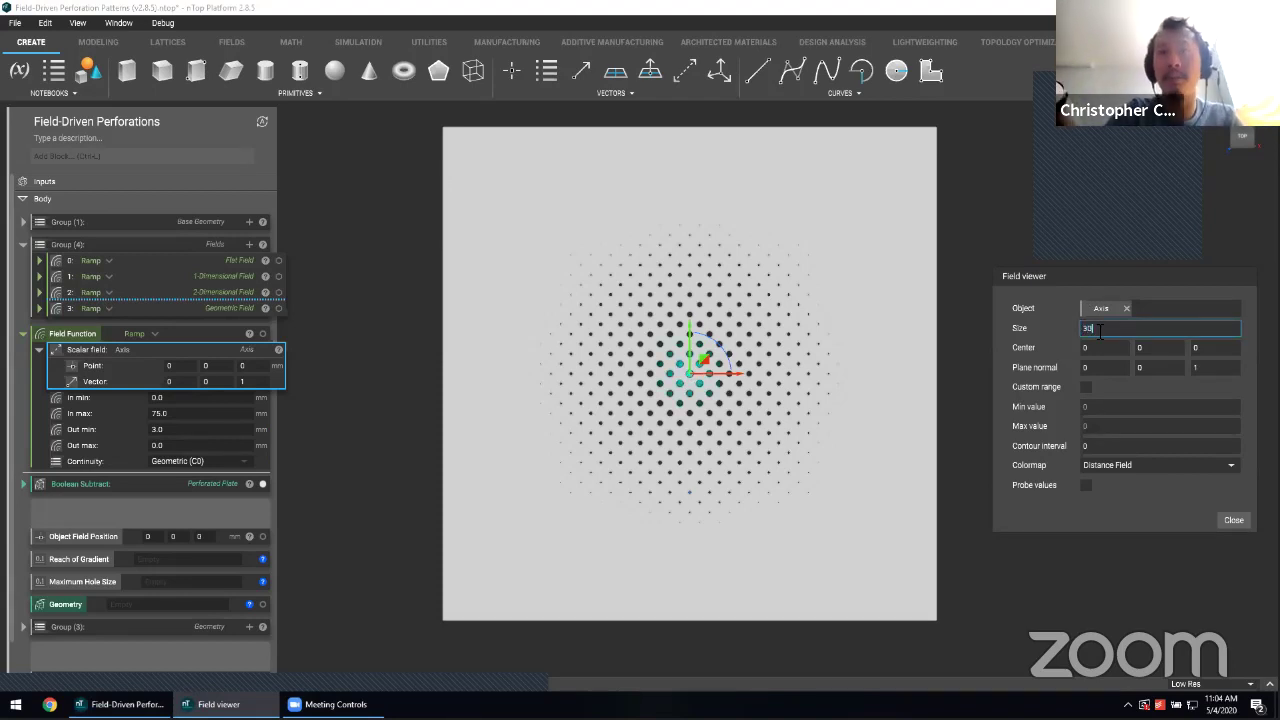
pyautogui.write('0')
pyautogui.click(1138, 447)
pyautogui.write('25')
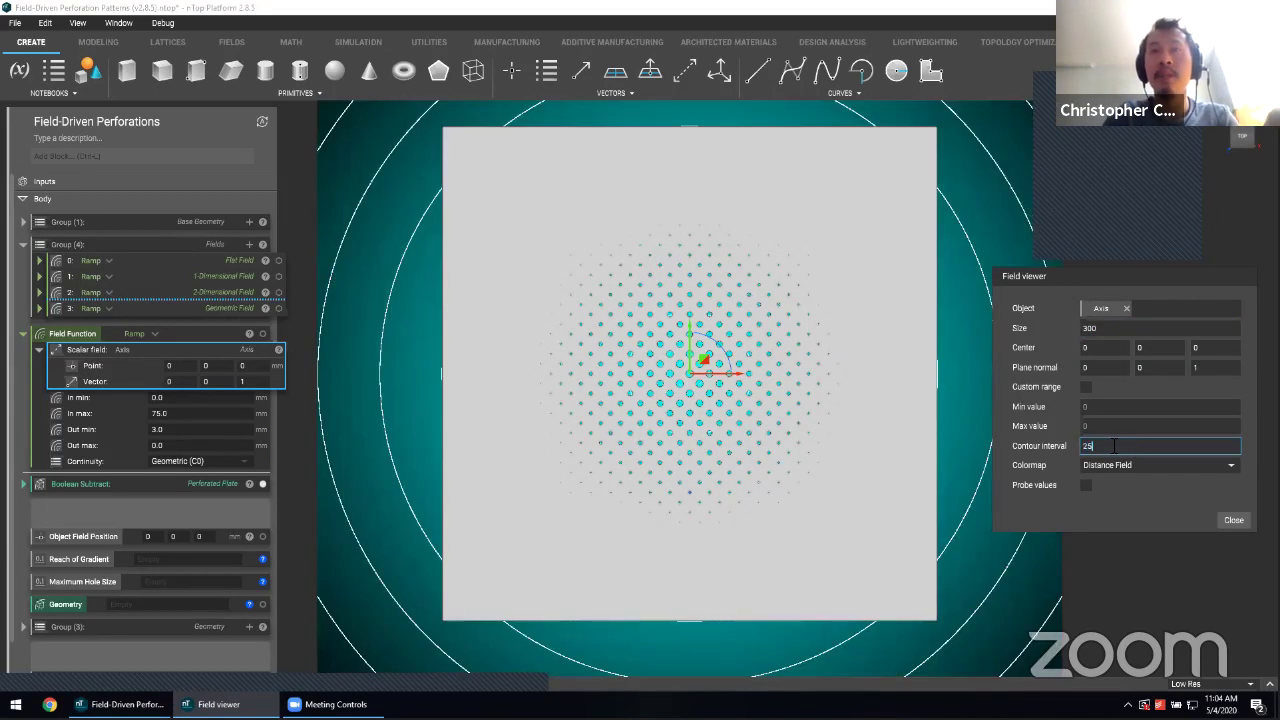
# Step: Toggle the Perforated Plate's visibility to compare its holes with the axis field contours, leaving it shown, and close the Field viewer
pyautogui.click(1068, 554)
pyautogui.click(876, 508)
pyautogui.press('h')
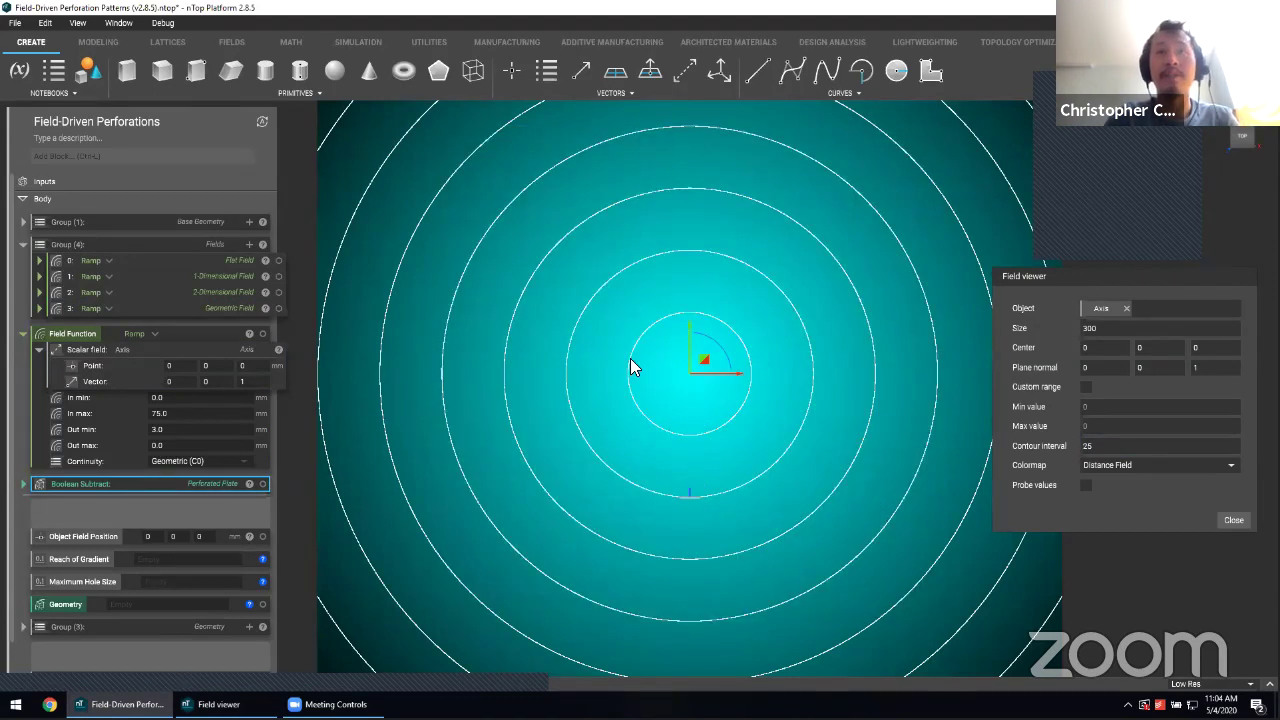
pyautogui.press('h')
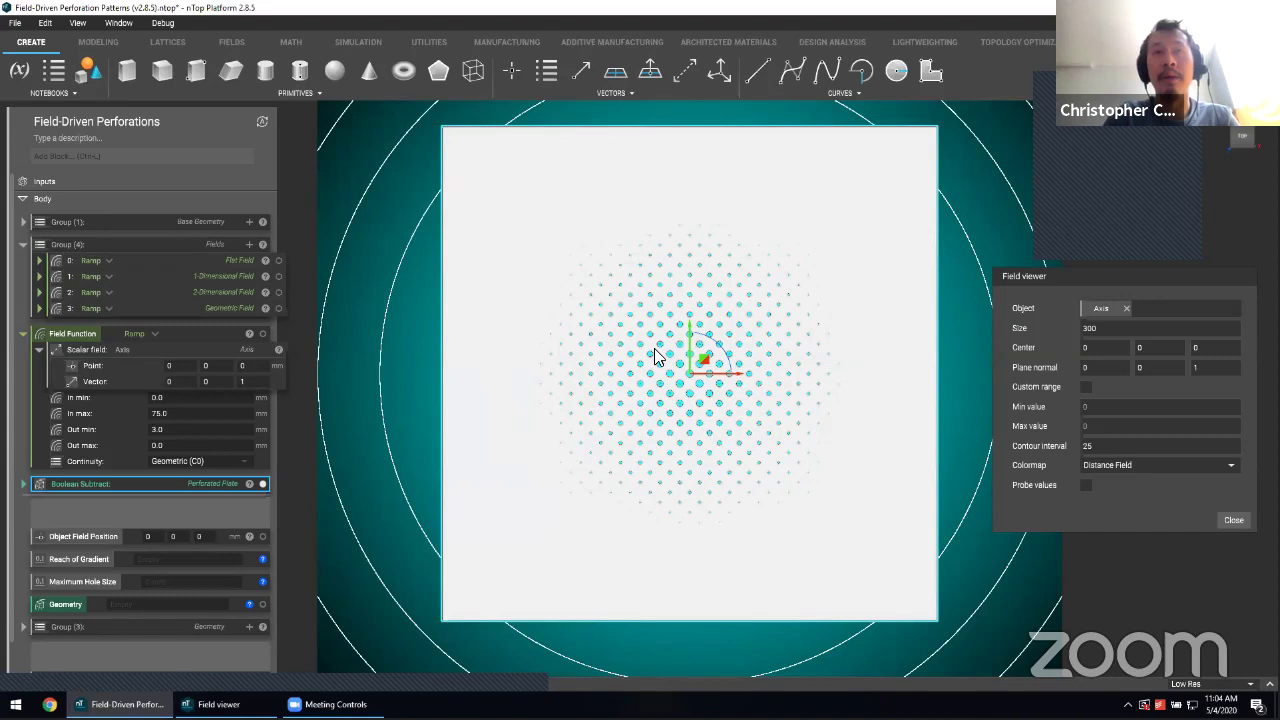
pyautogui.press('h')
pyautogui.press('h')
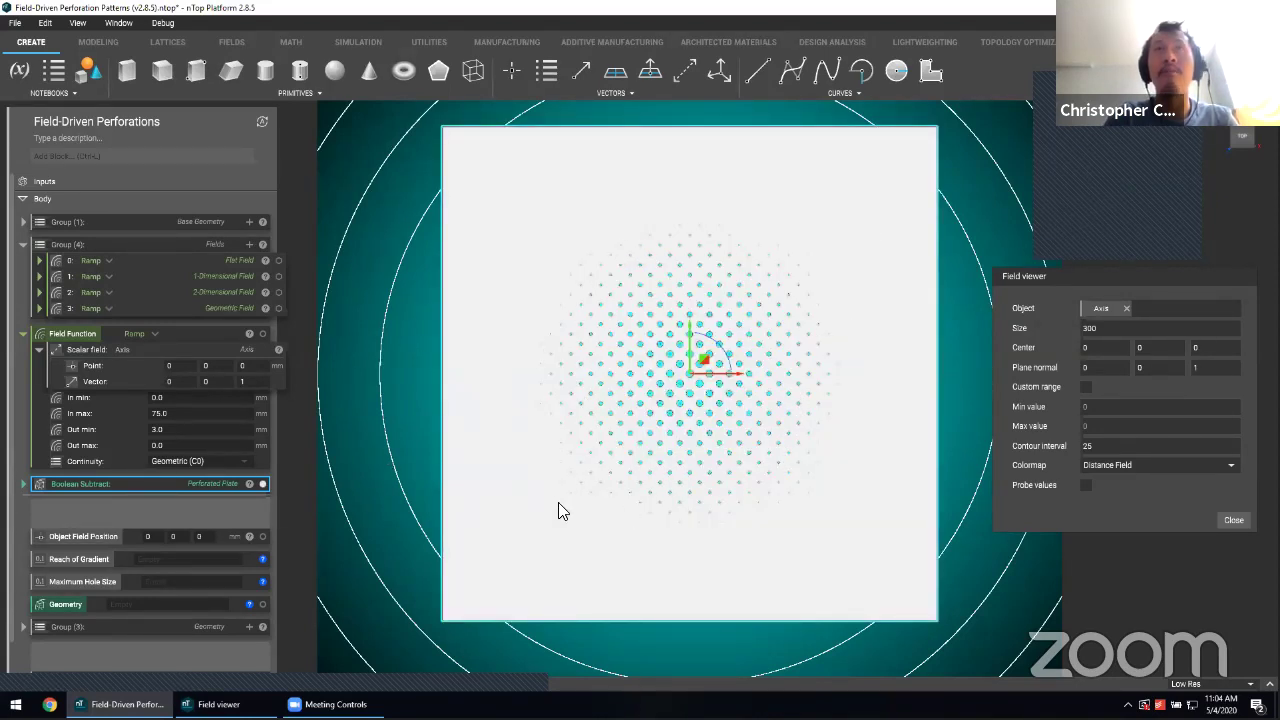
pyautogui.press('h')
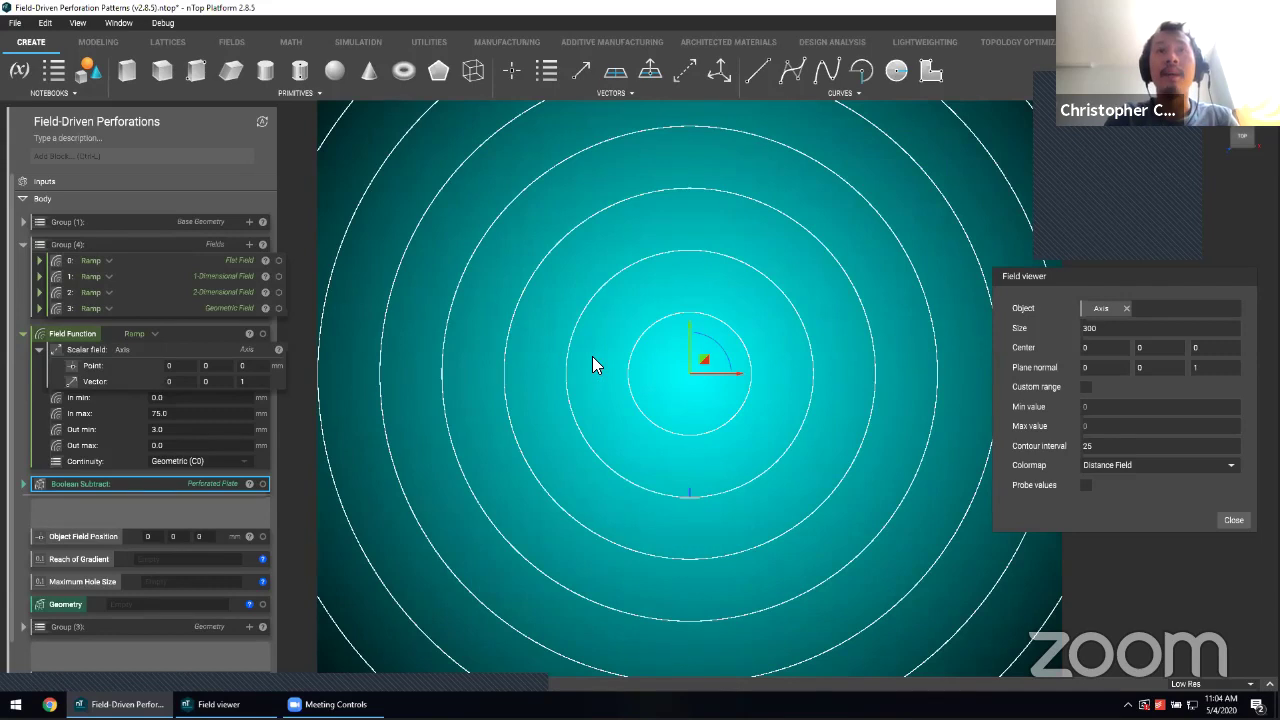
pyautogui.press('h')
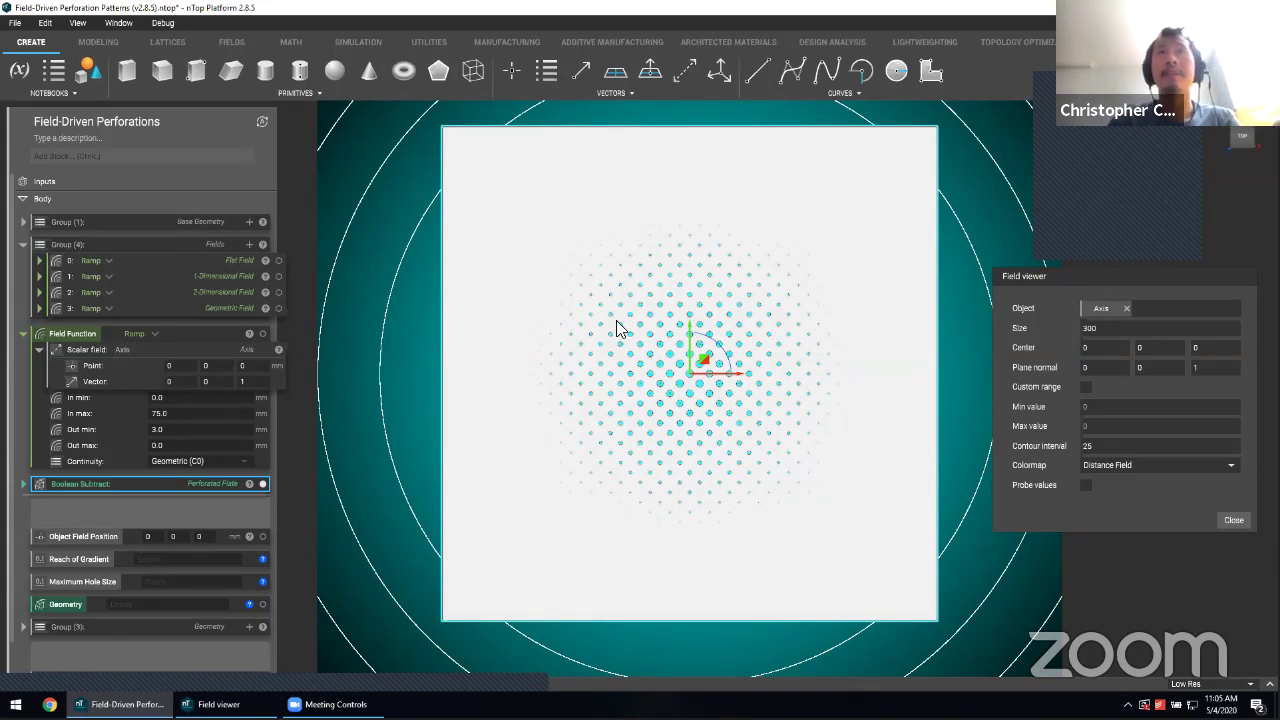
pyautogui.click(1233, 520)
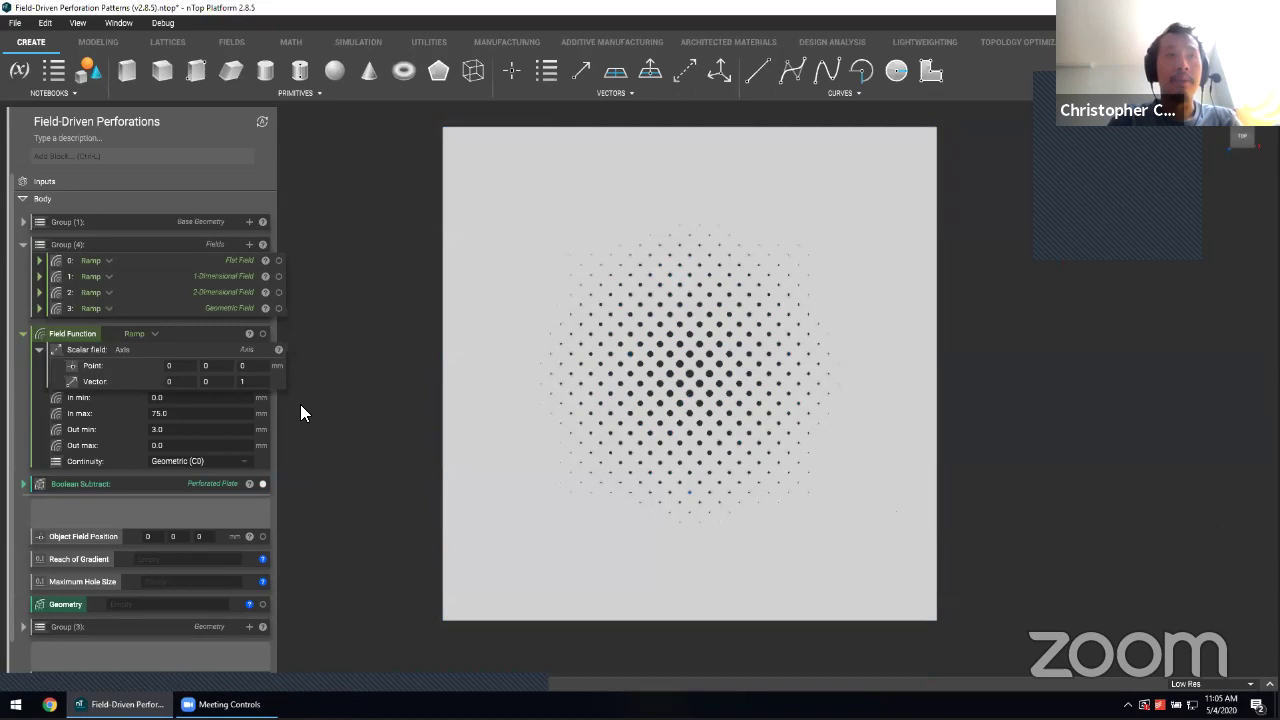
# Step: Remove the 2-Dimensional Field ramp from Field Function and assign the Geometric Field ramp in its place
pyautogui.click(186, 333)
pyautogui.moveTo(197, 333); pyautogui.dragTo(228, 338)
pyautogui.press('Delete')
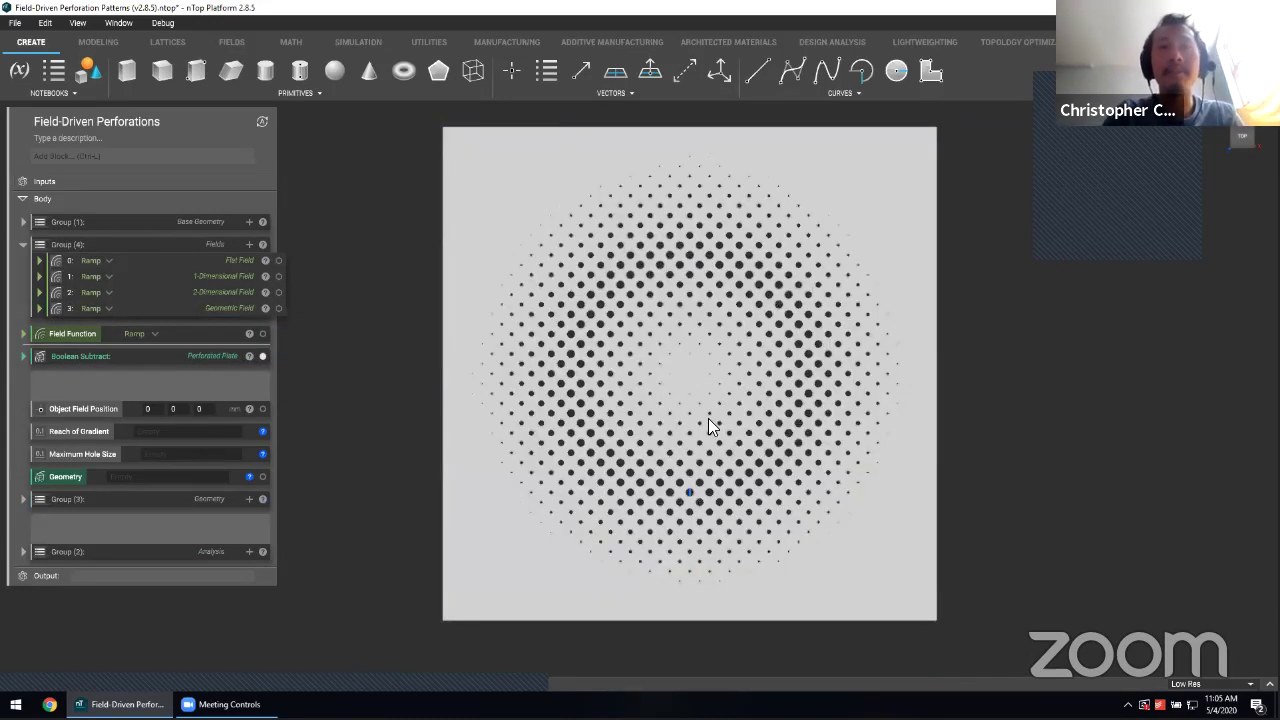
# Step: Expand the Field Function ramp, show its Pipe scalar field body, and examine it together with the perforated plate
pyautogui.moveTo(724, 386); pyautogui.dragTo(752, 338, button='right')
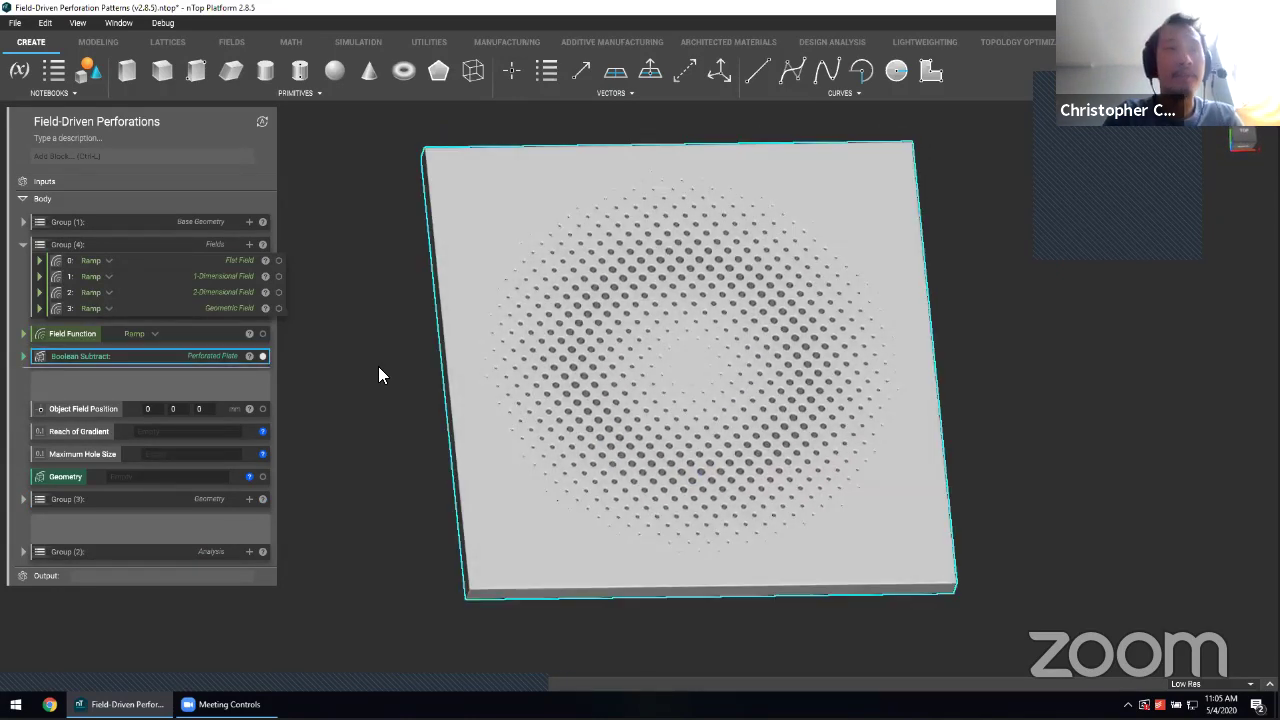
pyautogui.click(23, 333)
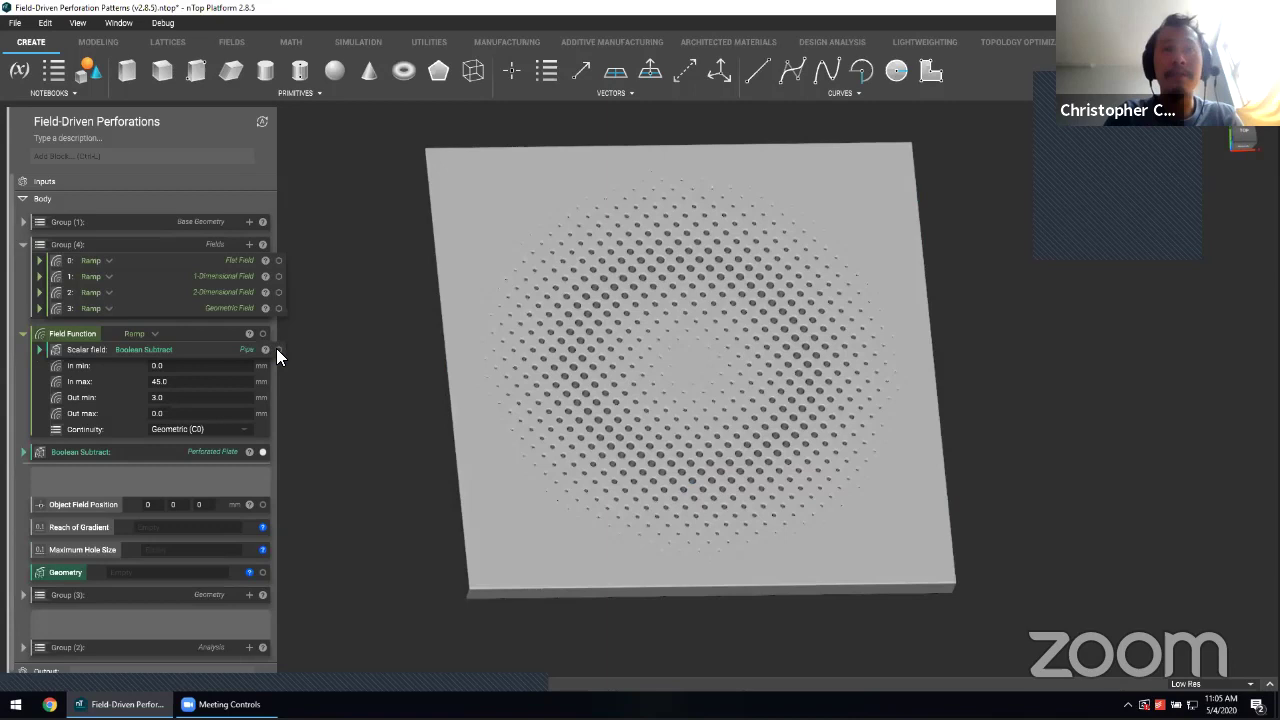
pyautogui.click(278, 349)
pyautogui.moveTo(518, 428); pyautogui.dragTo(868, 336, button='right')
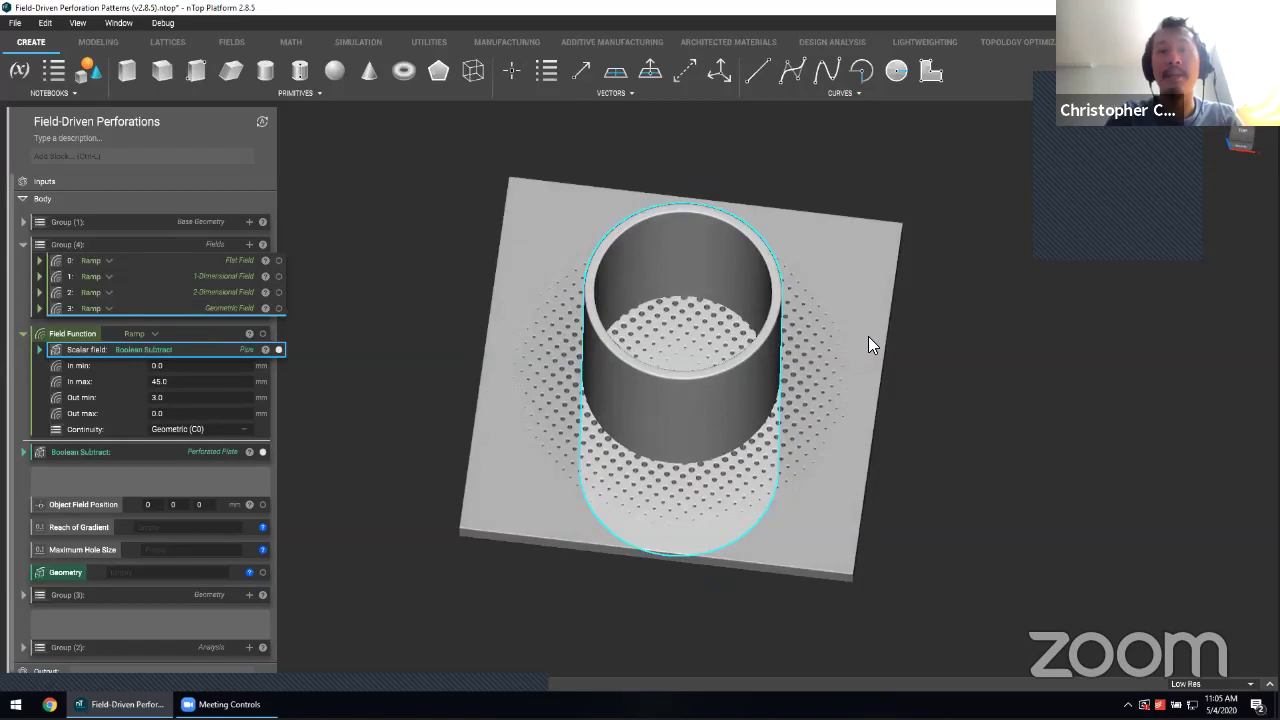
# Step: View the Pipe's distance field in the Field viewer with the contour interval set to 25
pyautogui.press('f')
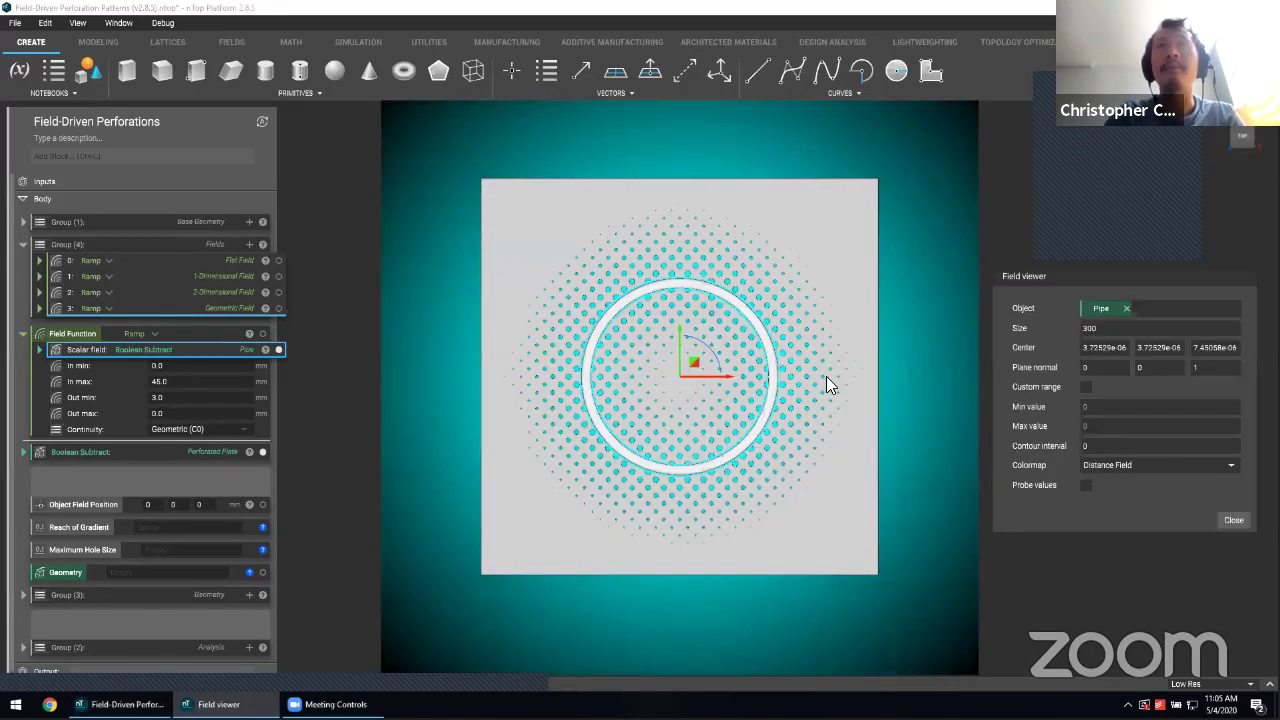
pyautogui.moveTo(1047, 485); pyautogui.dragTo(1033, 483)
pyautogui.click(837, 470)
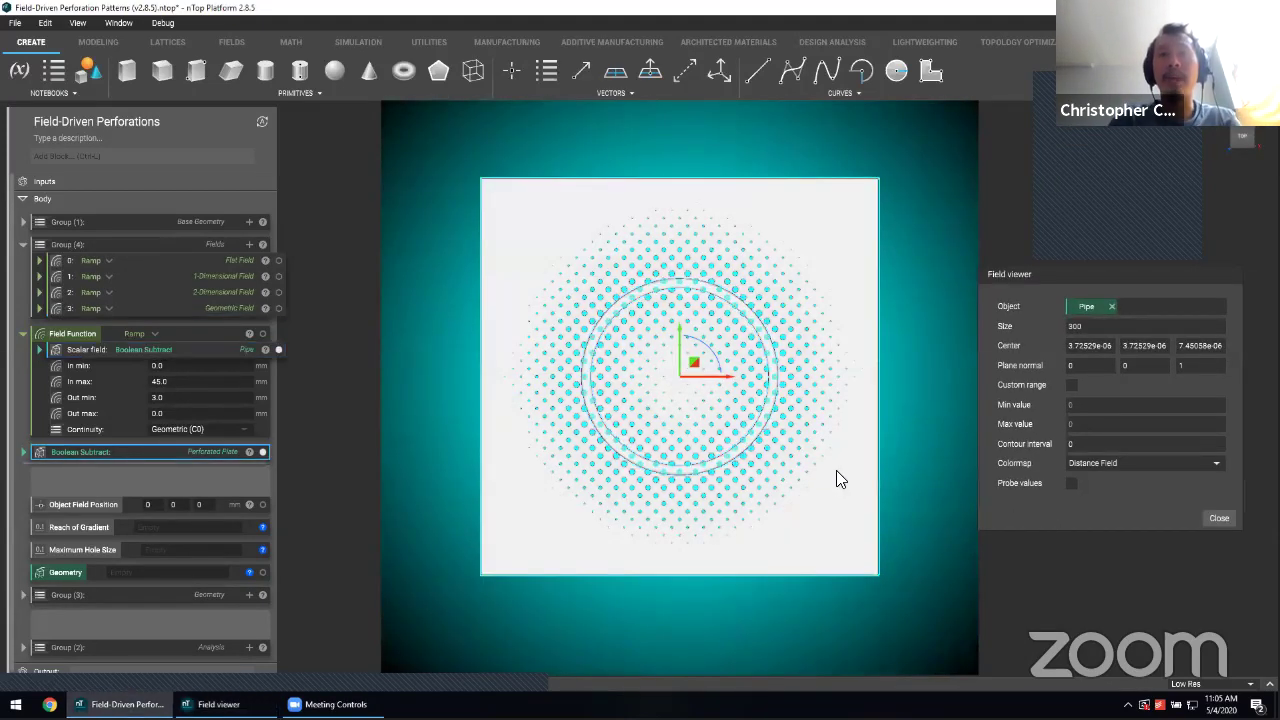
pyautogui.doubleClick(1080, 444)
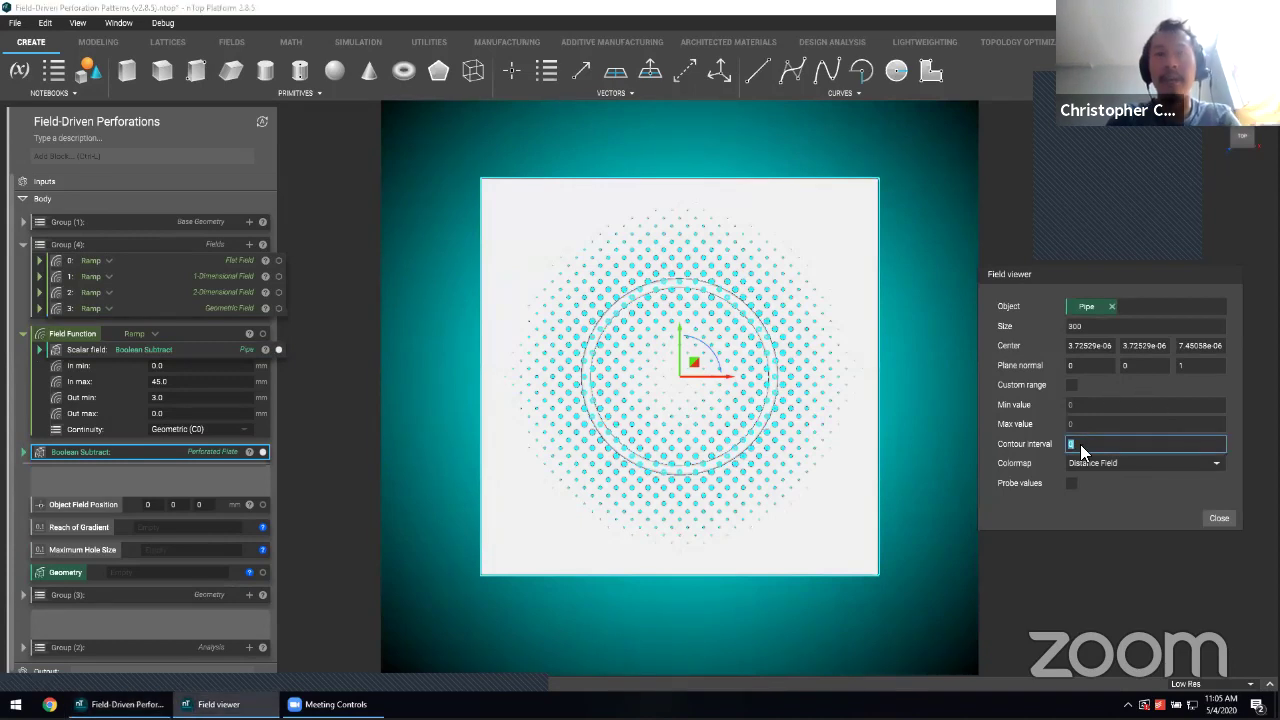
pyautogui.write('25')
# Step: Hide the Perforated Plate and the Pipe body to examine the pipe's distance field contours
pyautogui.click(836, 510)
pyautogui.press('h')
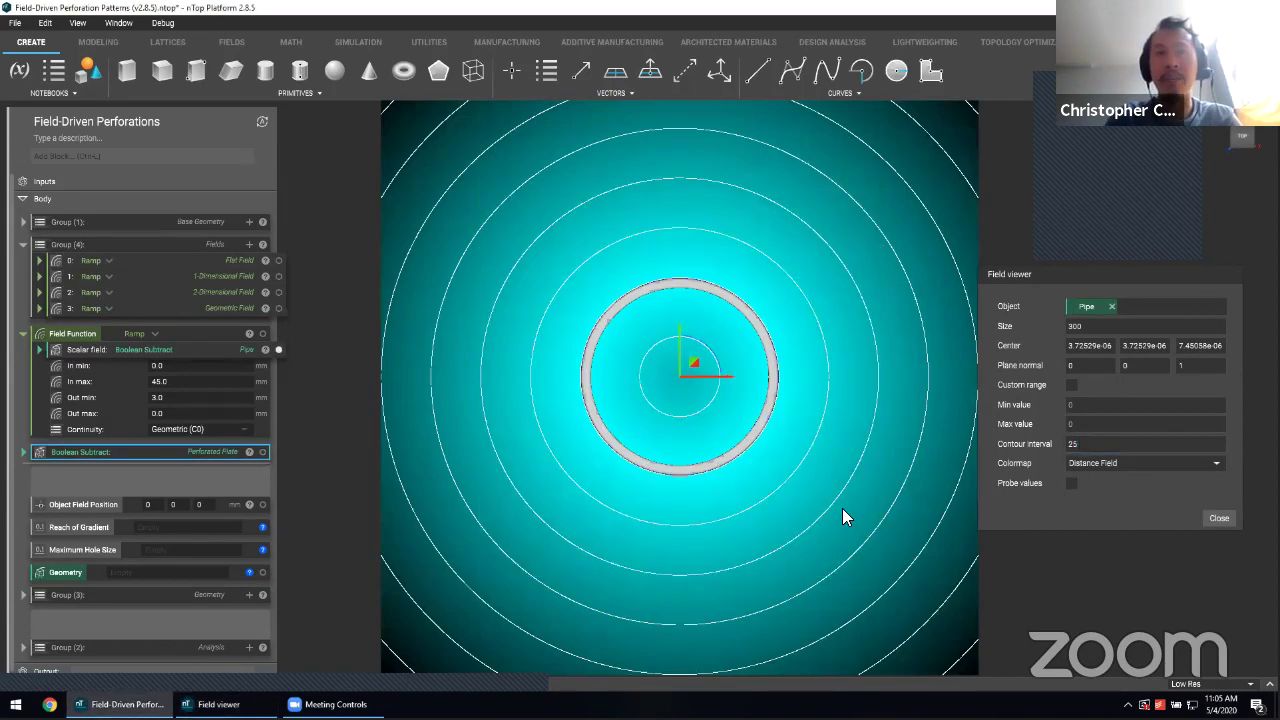
pyautogui.scroll(3, 654, 365)
pyautogui.scroll(-2, 654, 358)
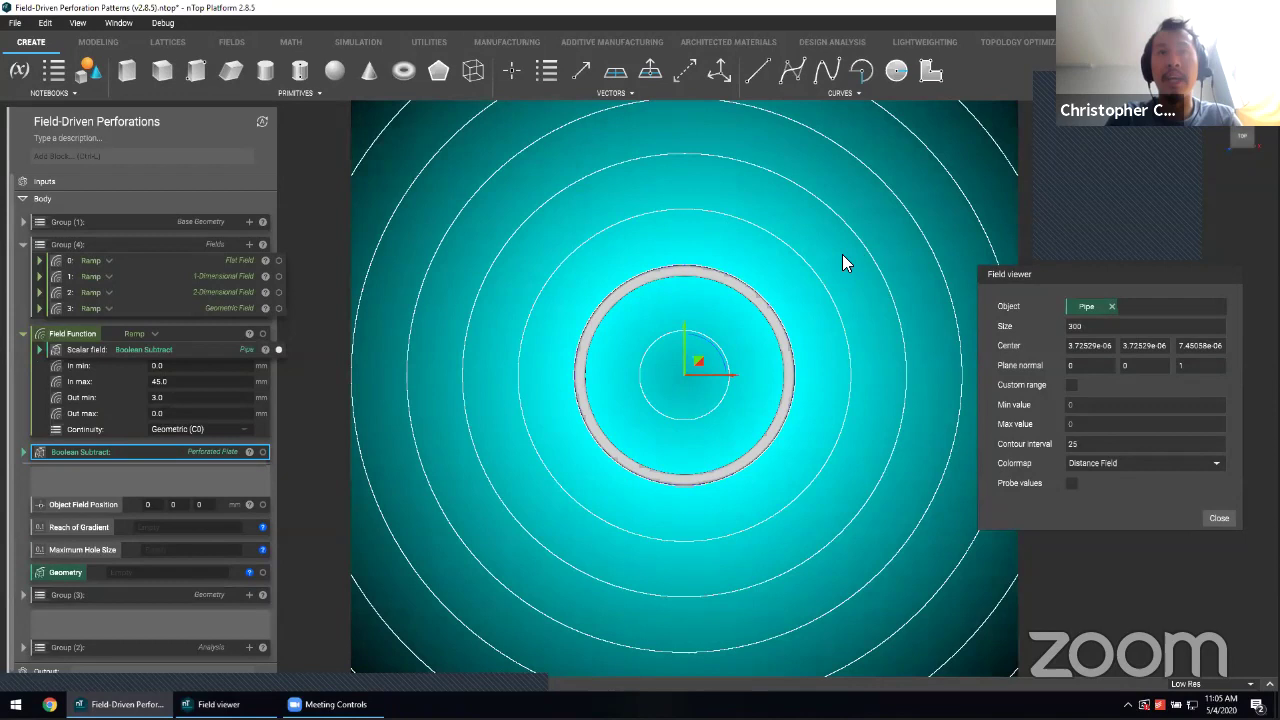
pyautogui.click(783, 358)
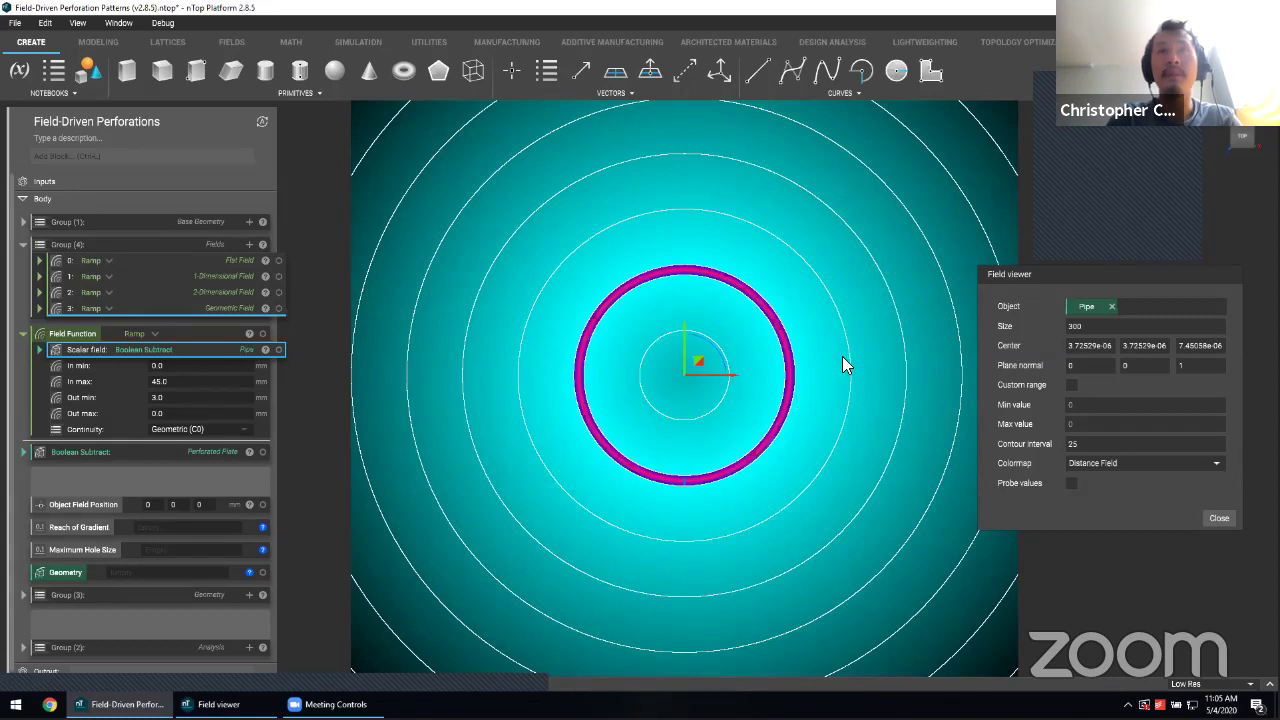
# Step: Show the Perforated Plate over the Pipe's distance field, compare its hole sizes with the contours, and close the Field viewer
pyautogui.click(261, 452)
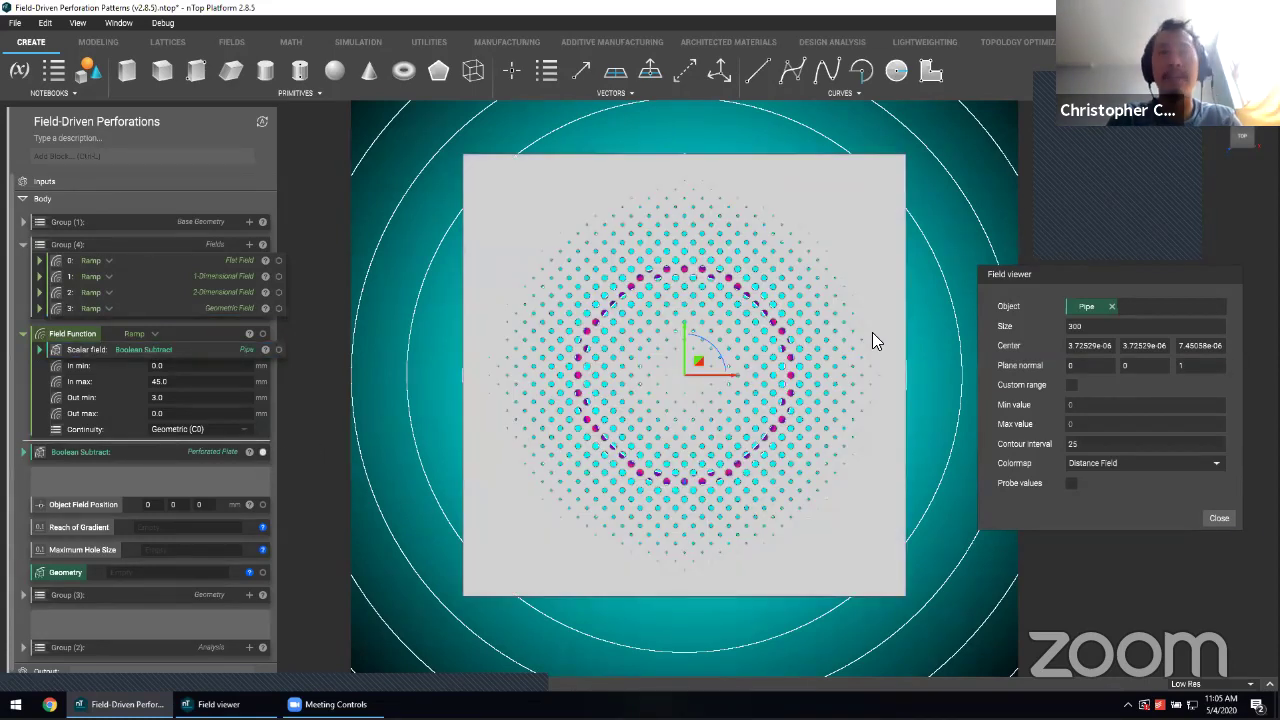
pyautogui.scroll(3, 797, 309)
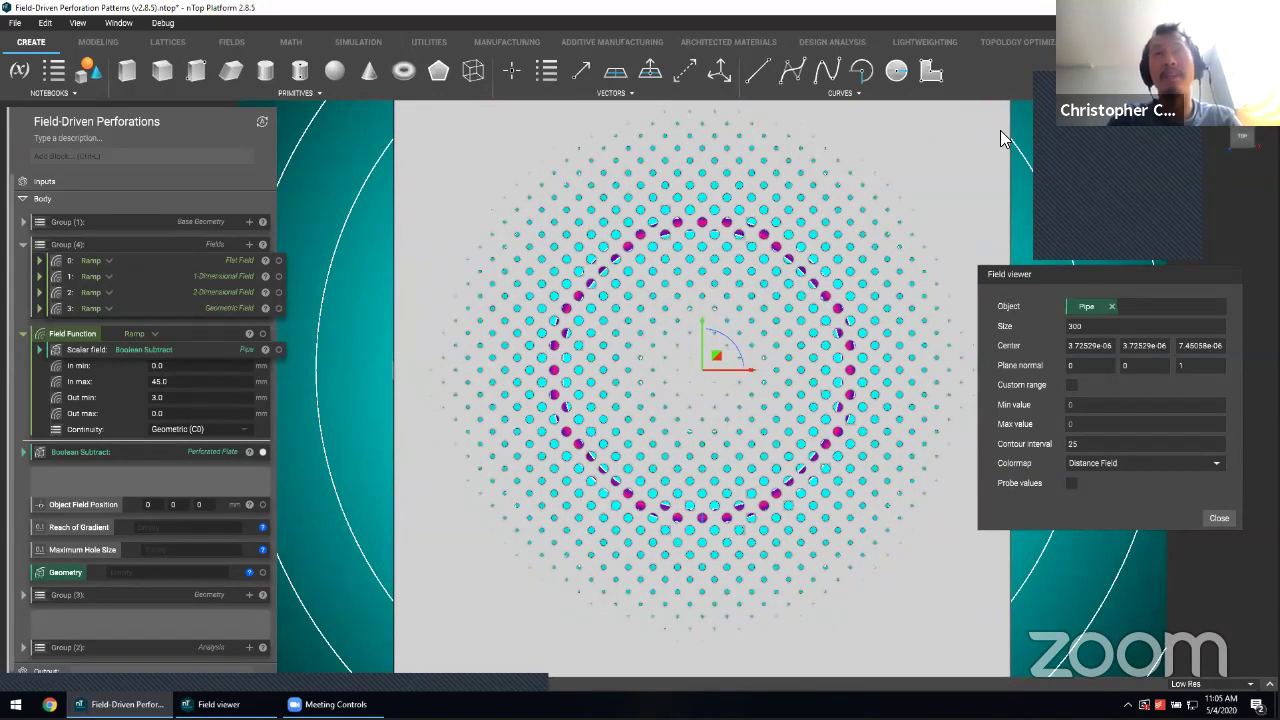
pyautogui.scroll(-5, 858, 200)
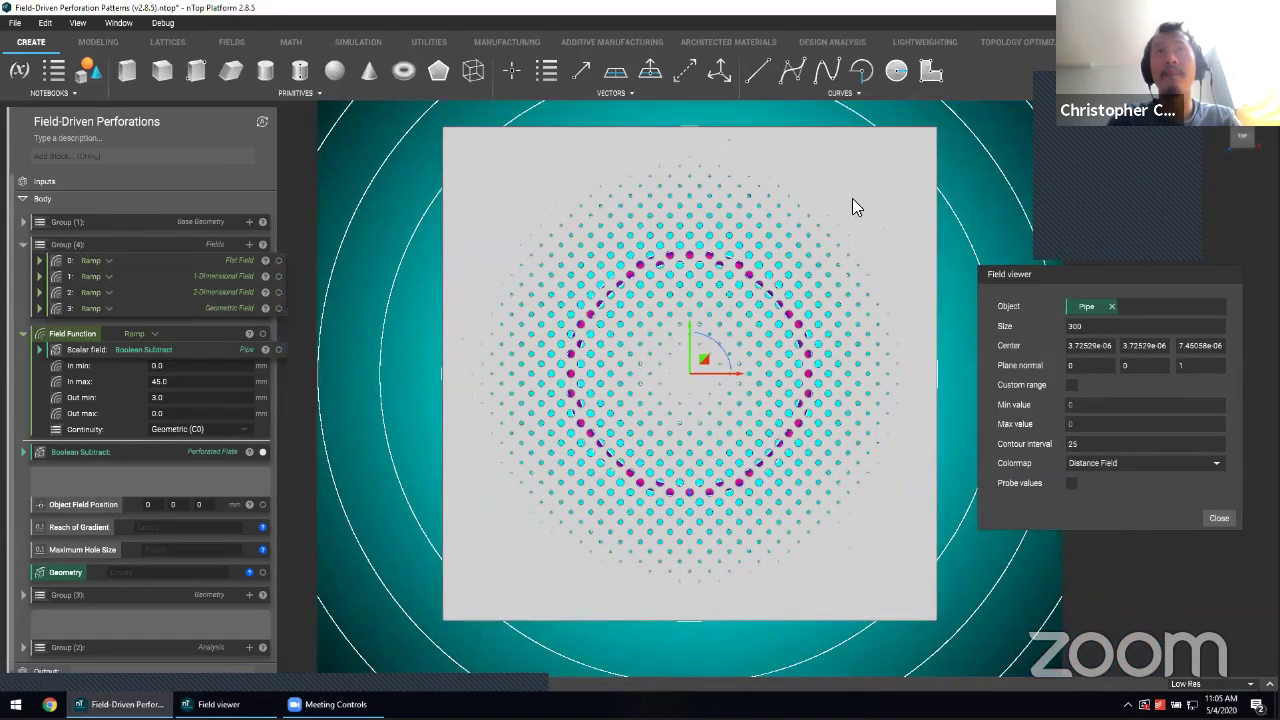
pyautogui.moveTo(804, 220); pyautogui.dragTo(810, 308, button='middle')
pyautogui.moveTo(811, 310)
pyautogui.mouseDown(button='right')
pyautogui.moveTo(770, 401)
pyautogui.moveTo(893, 422)
pyautogui.mouseUp(button='right')
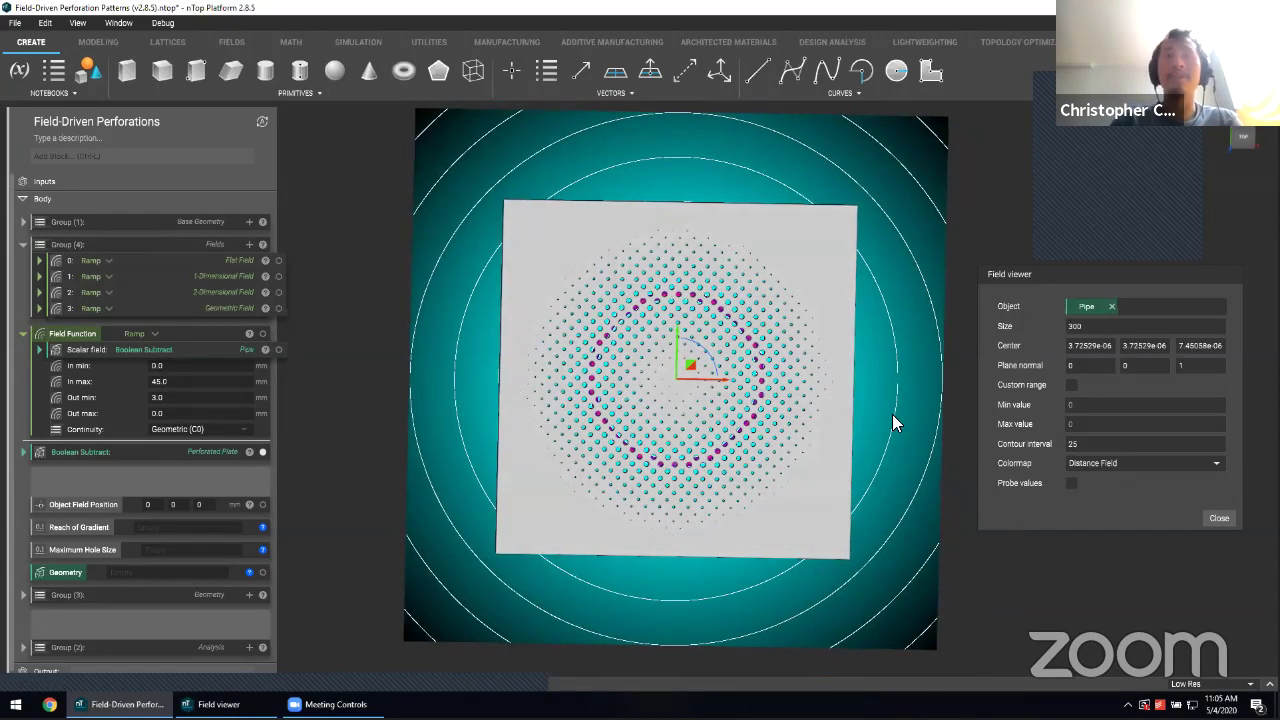
pyautogui.click(1247, 134)
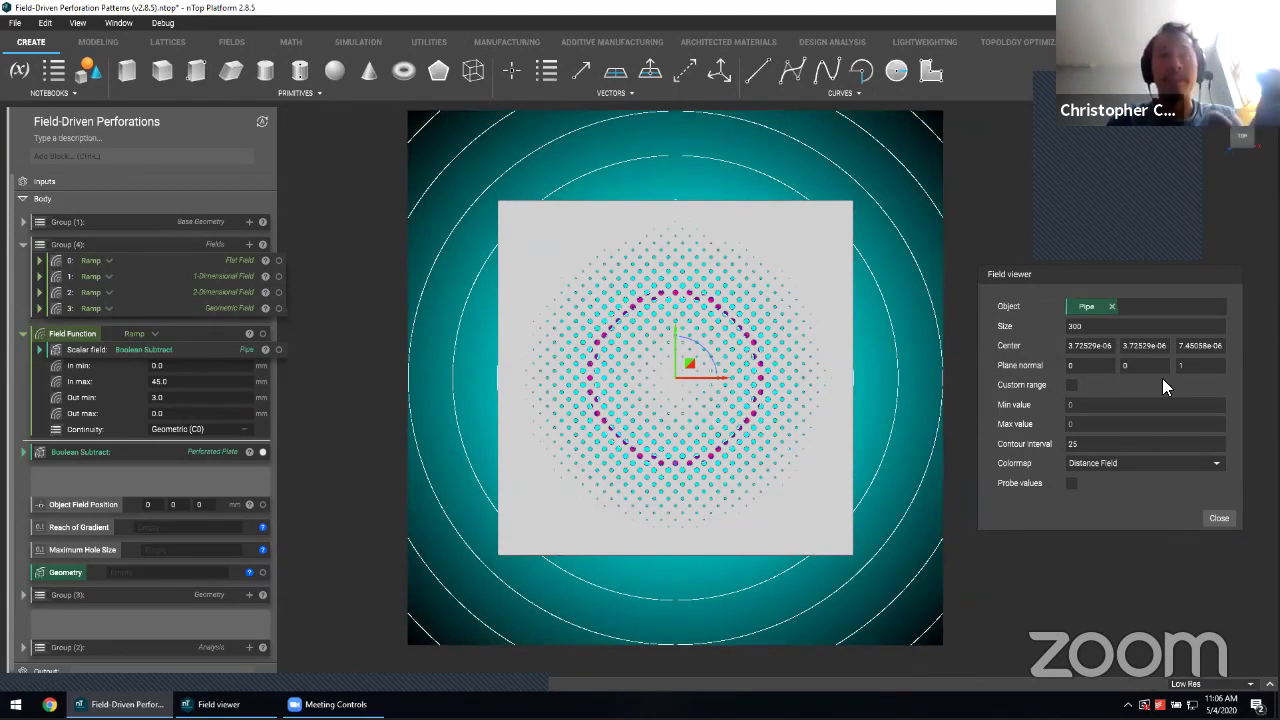
pyautogui.click(1218, 518)
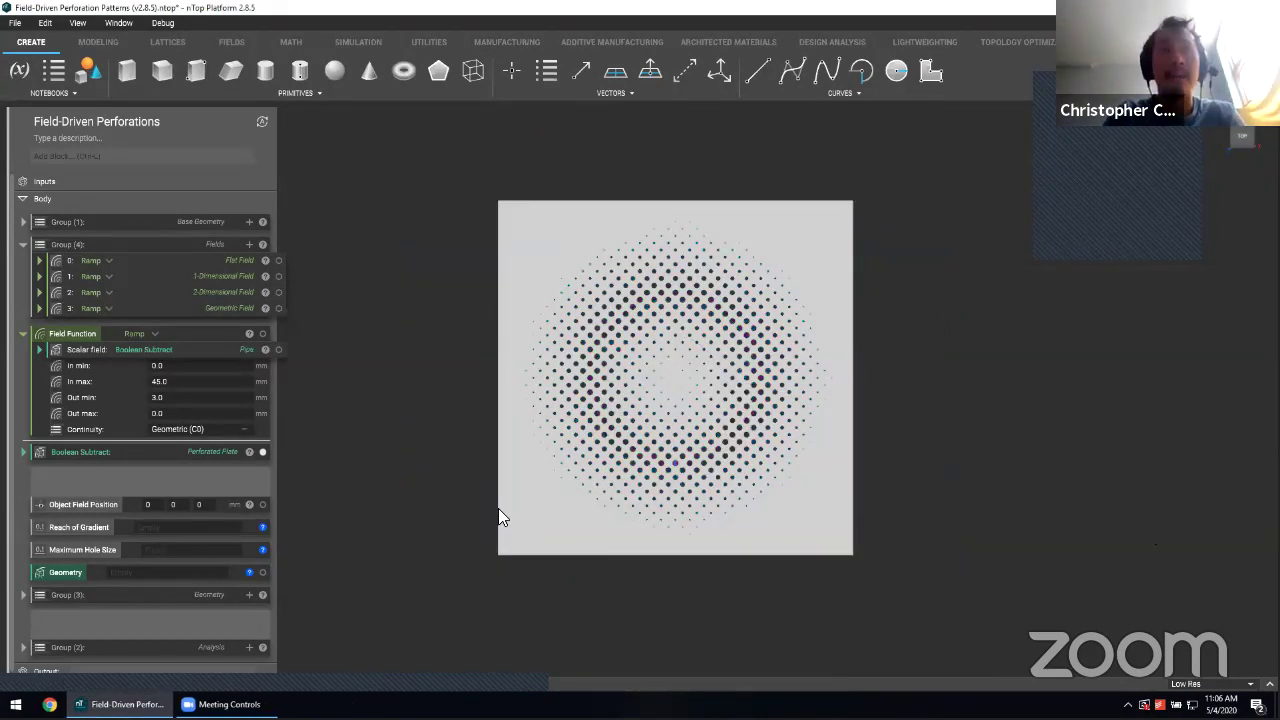
# Step: Remove the Pipe body from Field Function's scalar field and assign the Geometry variable in its place
pyautogui.click(240, 348)
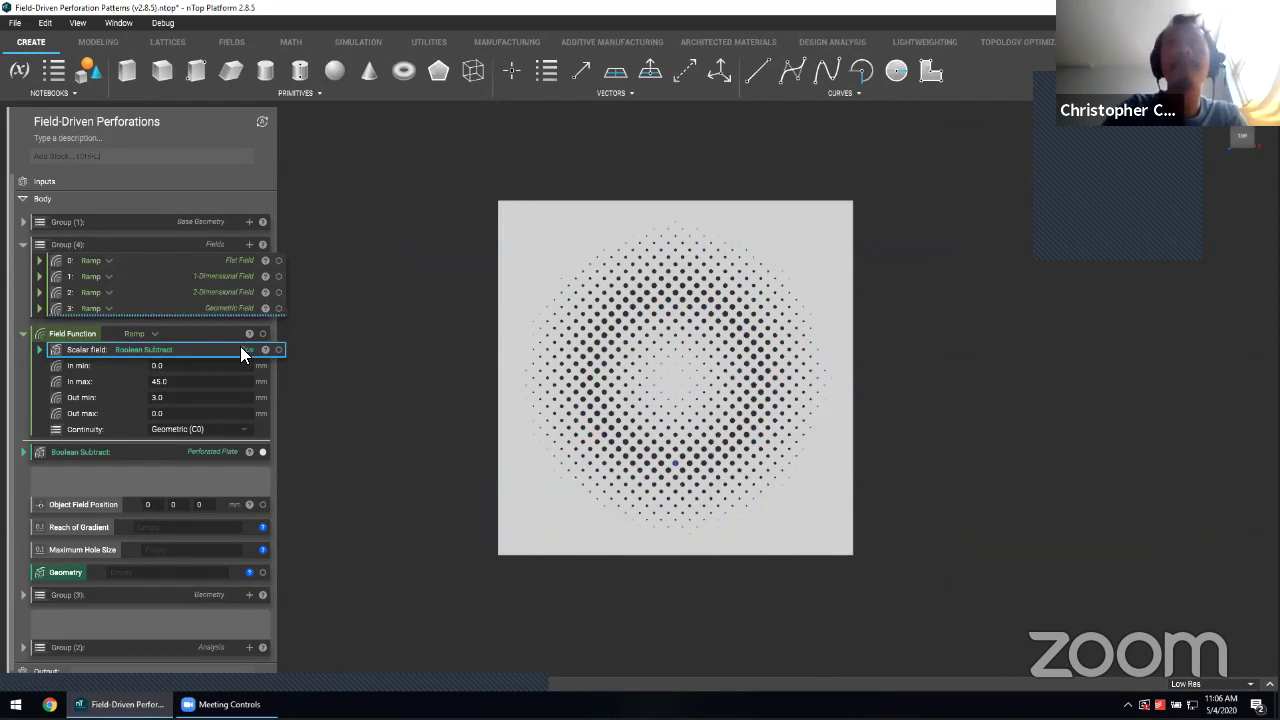
pyautogui.press('Delete')
pyautogui.click(56, 566)
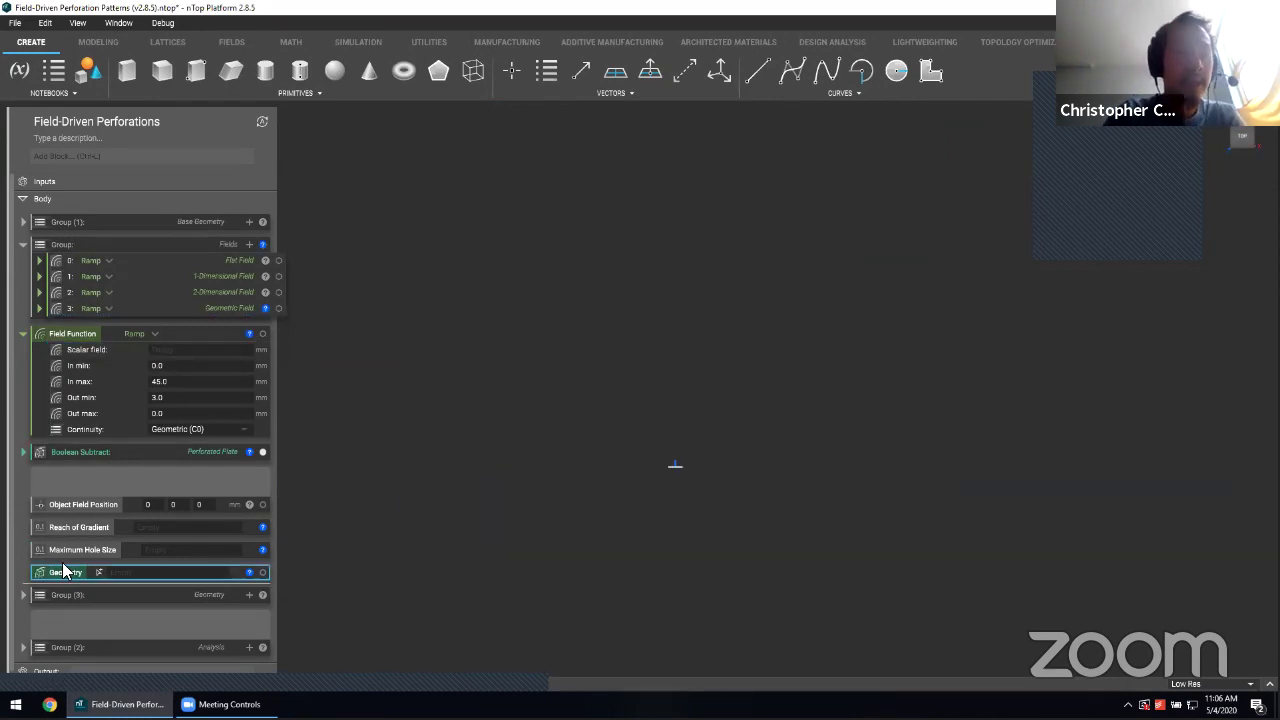
pyautogui.moveTo(62, 570); pyautogui.dragTo(152, 348)
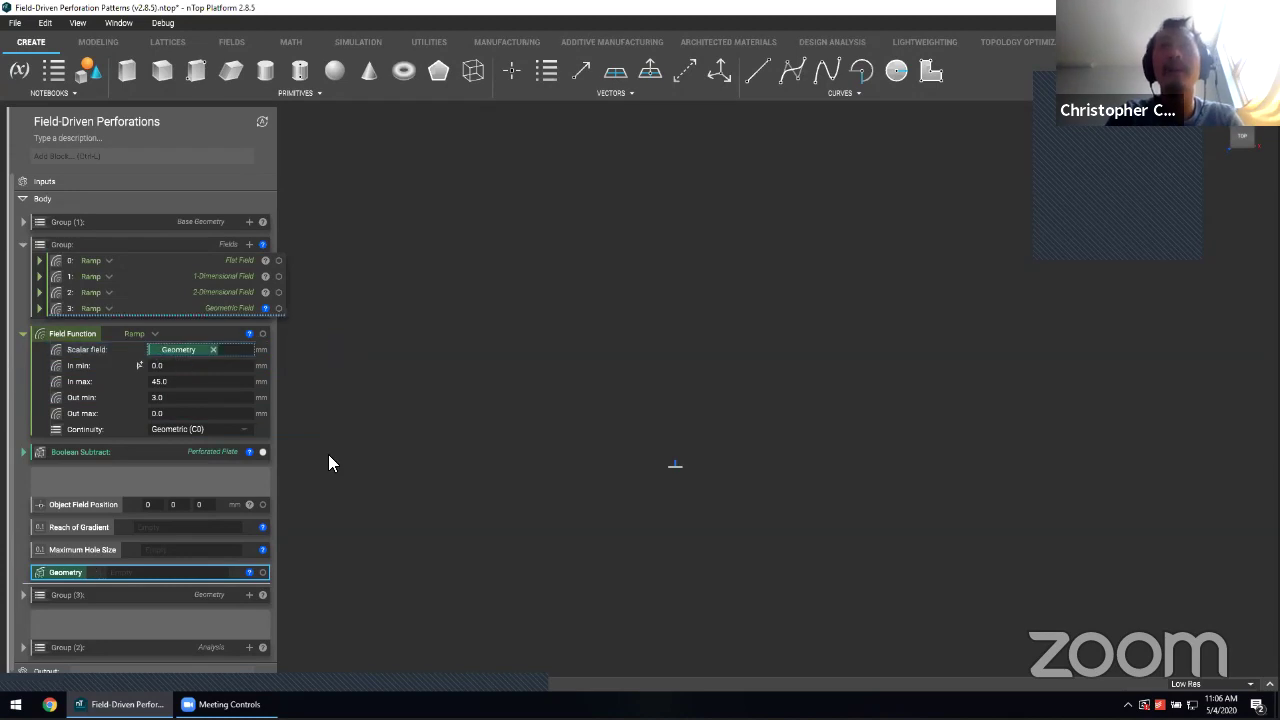
# Step: Expand the Geometry group, show the Cube body, and assign the Cube to the Geometry variable
pyautogui.click(188, 590)
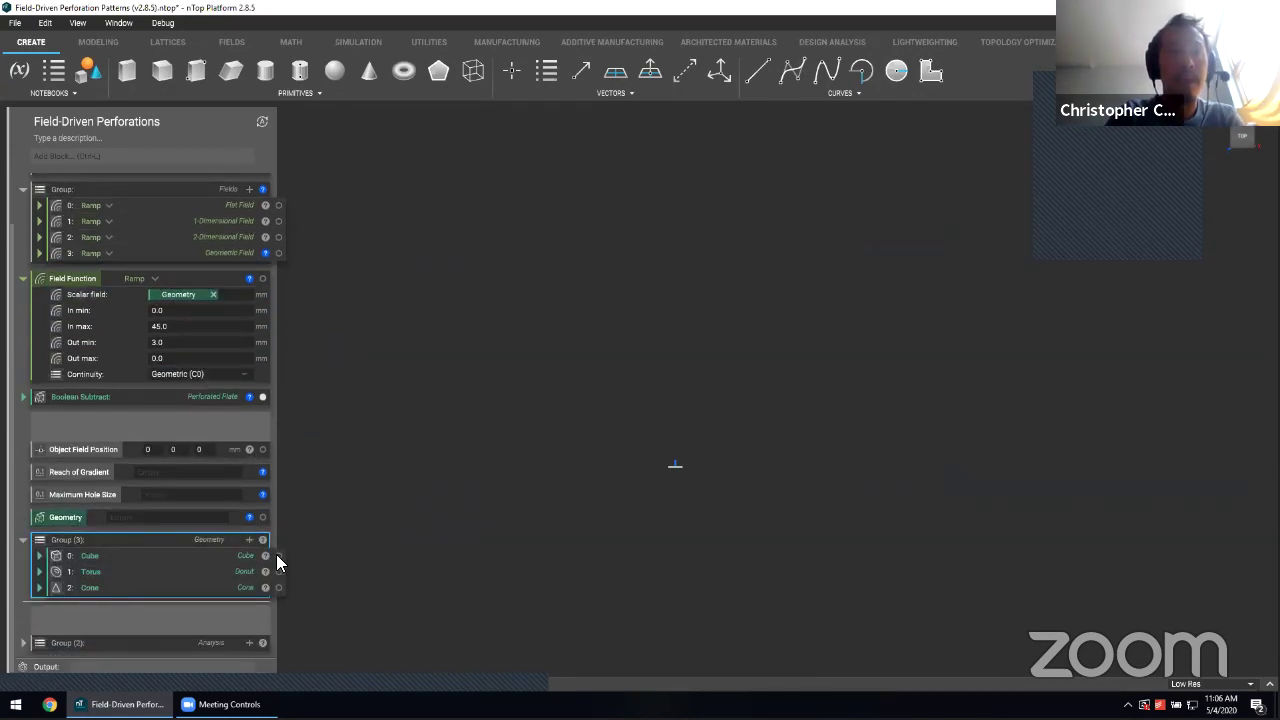
pyautogui.click(210, 399)
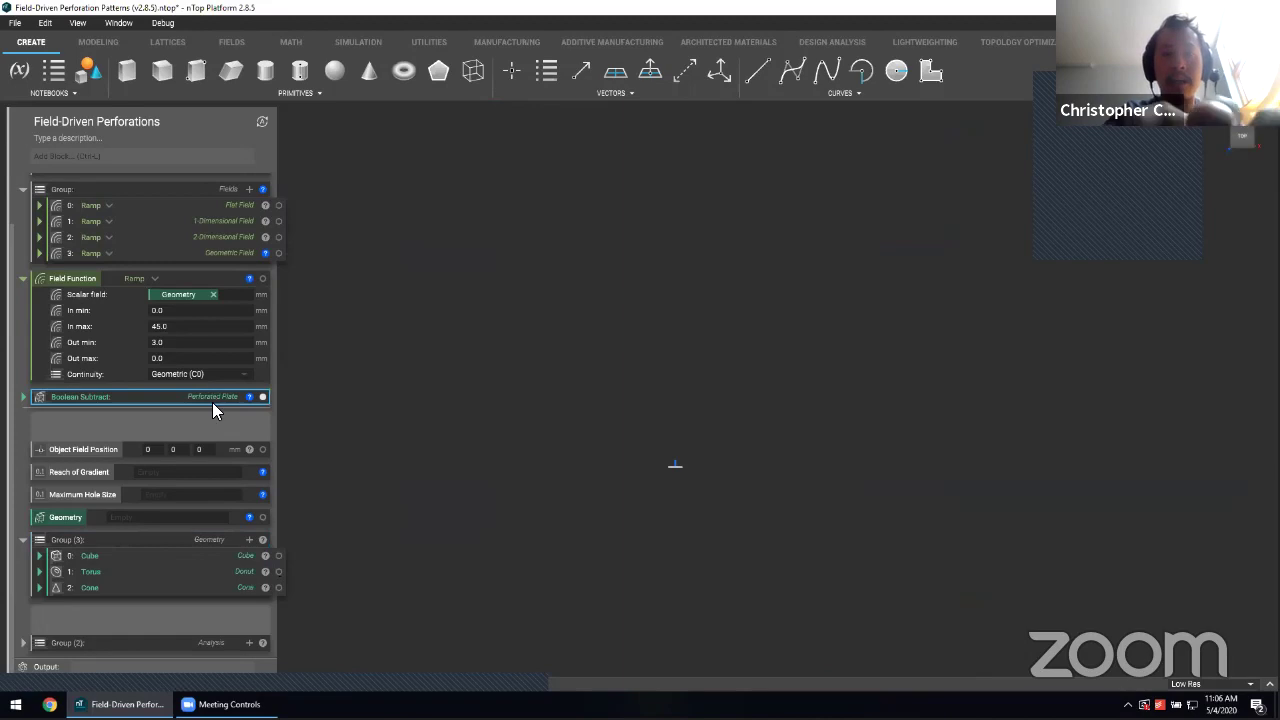
pyautogui.click(278, 555)
pyautogui.moveTo(568, 594); pyautogui.dragTo(740, 391, button='right')
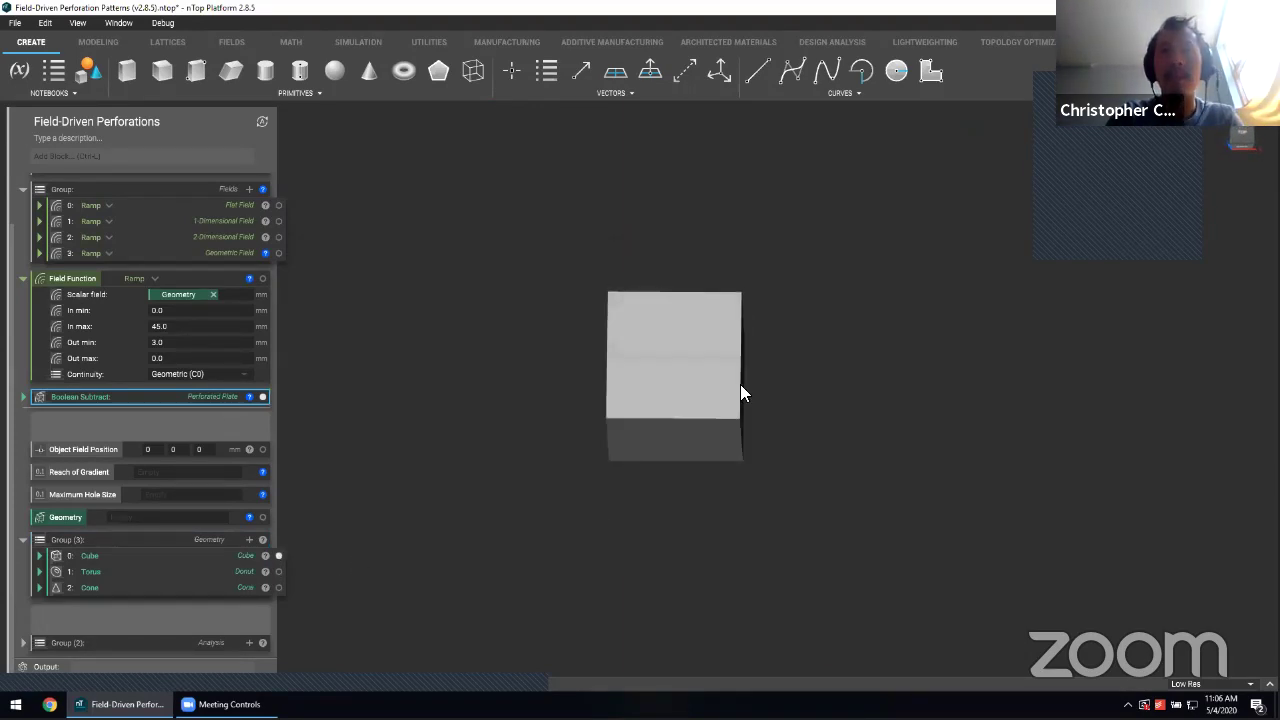
pyautogui.click(1243, 138)
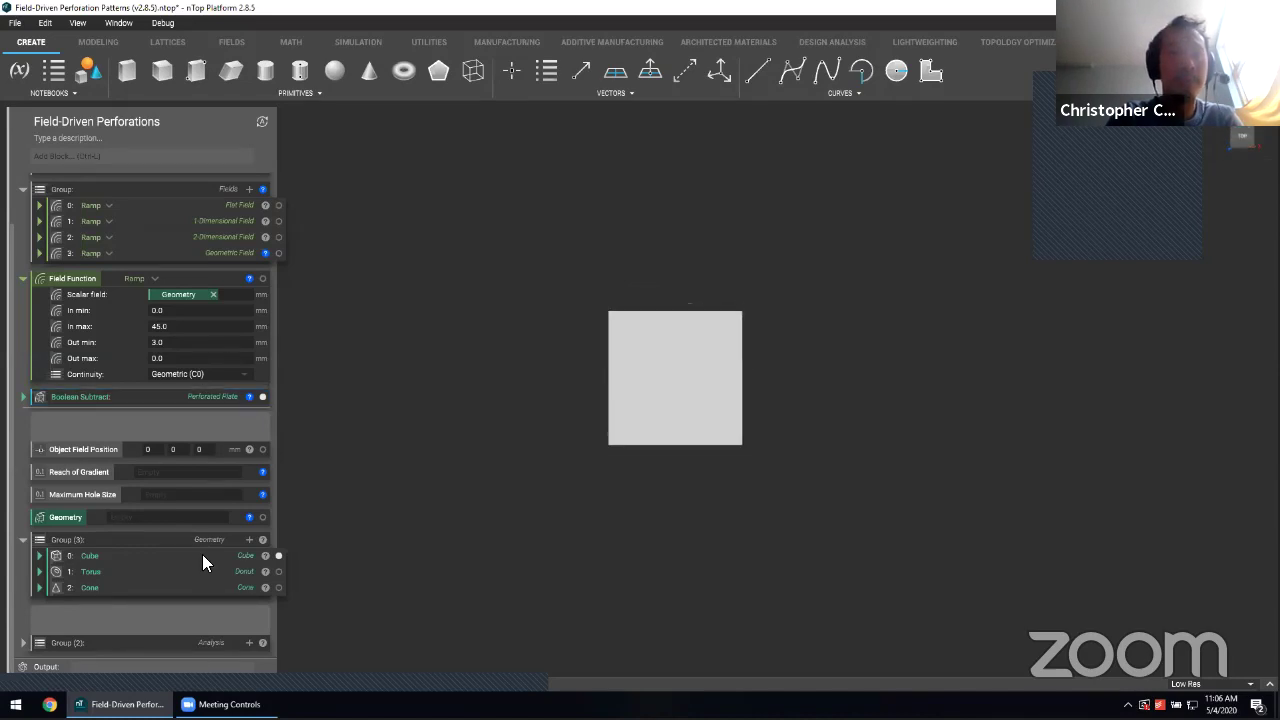
pyautogui.moveTo(202, 563); pyautogui.dragTo(206, 517)
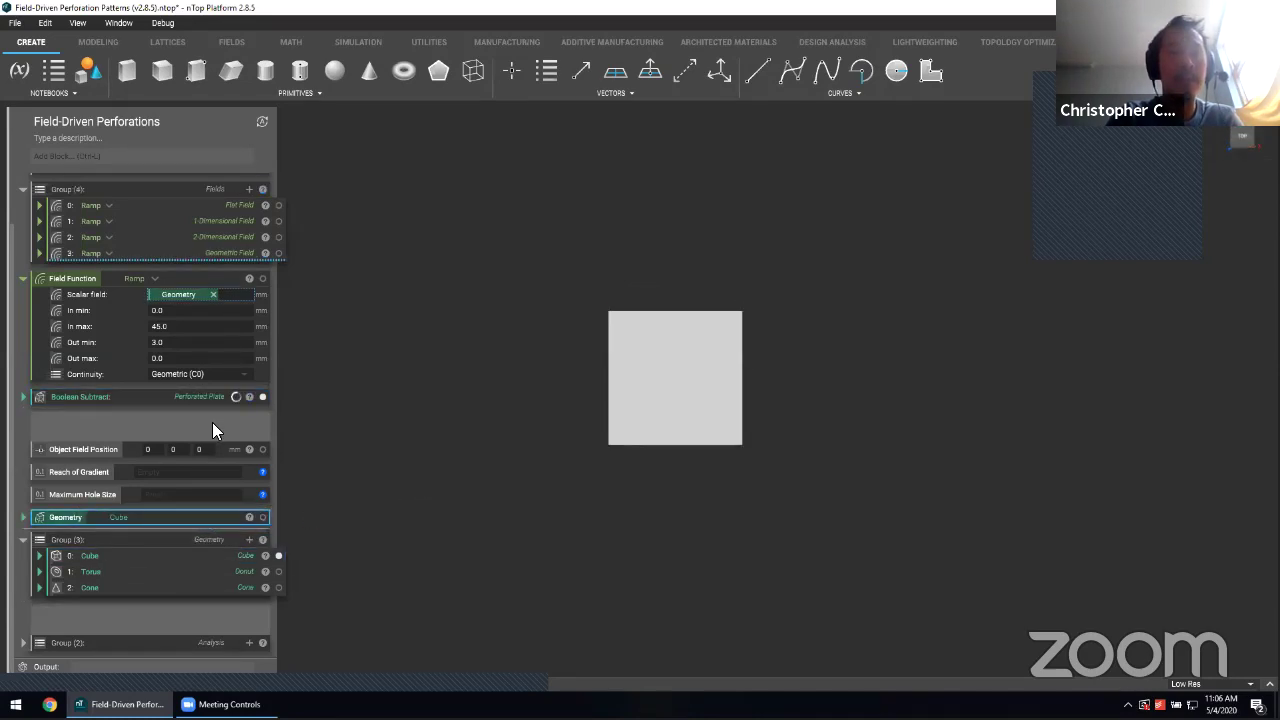
# Step: Hide the Cube and examine the plate's cube-driven hole pattern from an angle and from the top
pyautogui.click(278, 555)
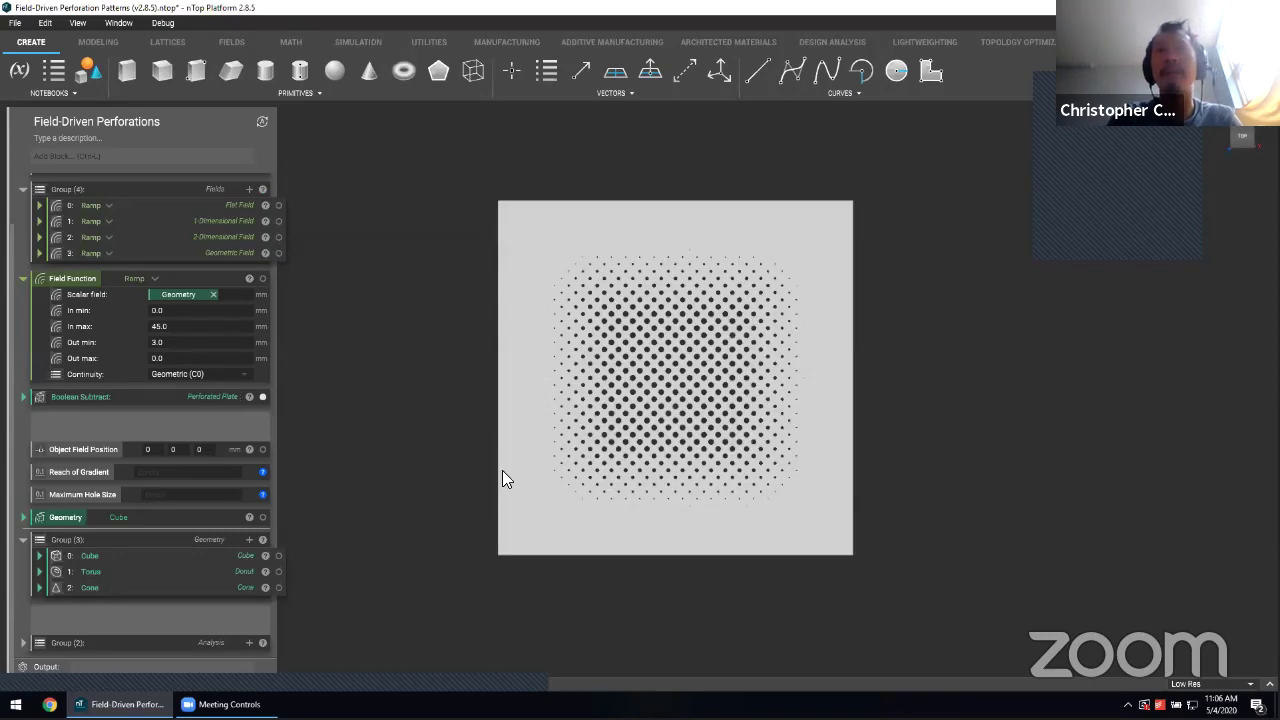
pyautogui.moveTo(626, 484)
pyautogui.mouseDown(button='right')
pyautogui.moveTo(720, 410)
pyautogui.moveTo(632, 488)
pyautogui.mouseUp(button='right')
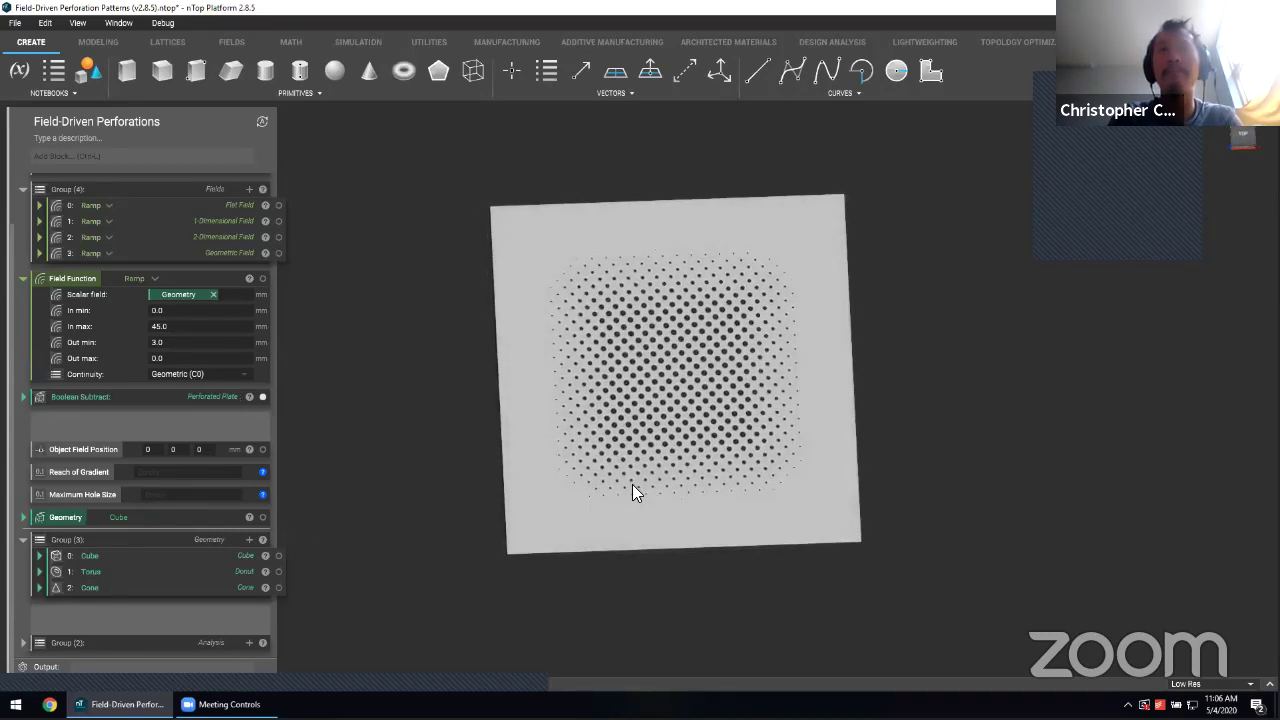
pyautogui.click(1241, 141)
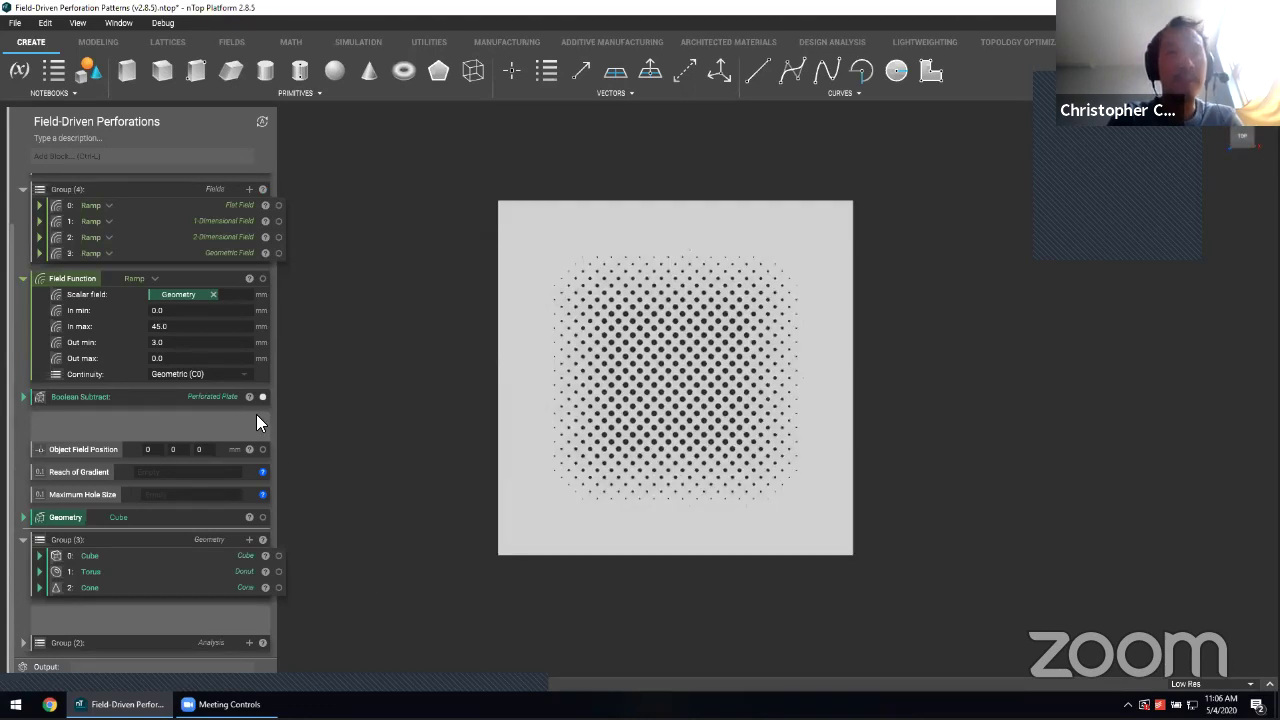
# Step: Remove the Cube from the Geometry variable, show the Donut torus, and assign that torus to the variable
pyautogui.moveTo(115, 515); pyautogui.dragTo(140, 507)
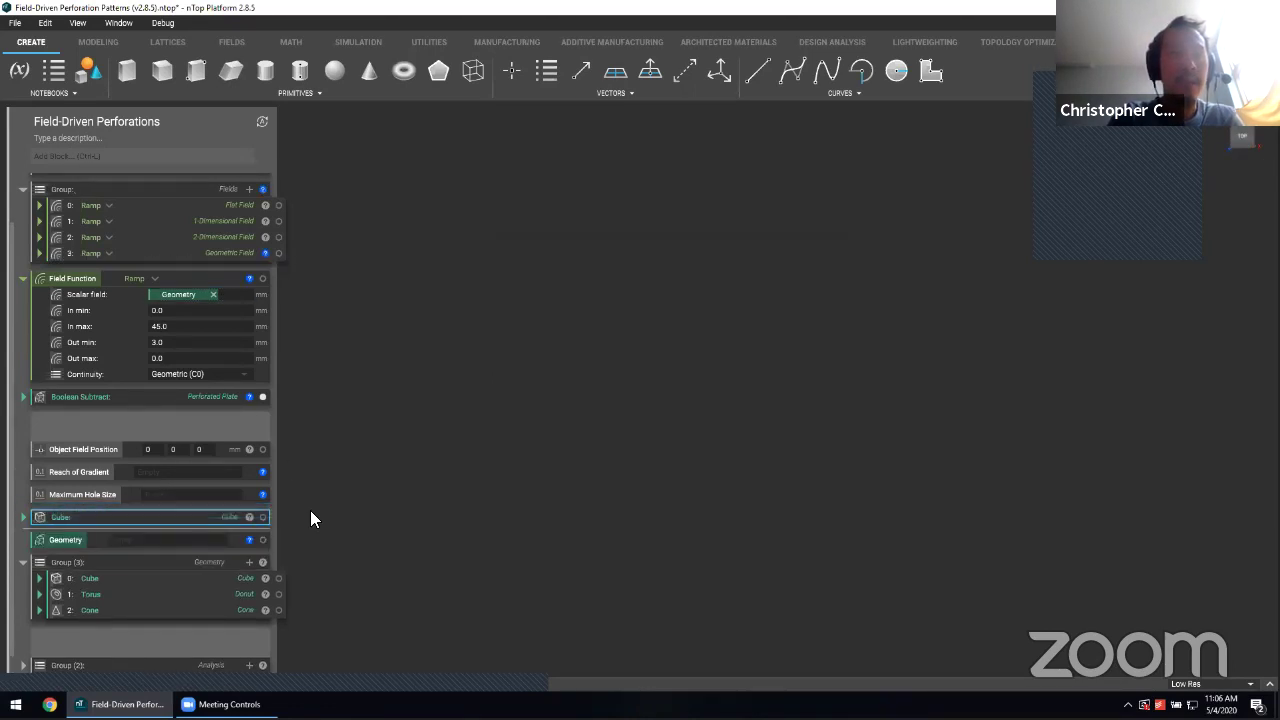
pyautogui.press('Delete')
pyautogui.click(279, 571)
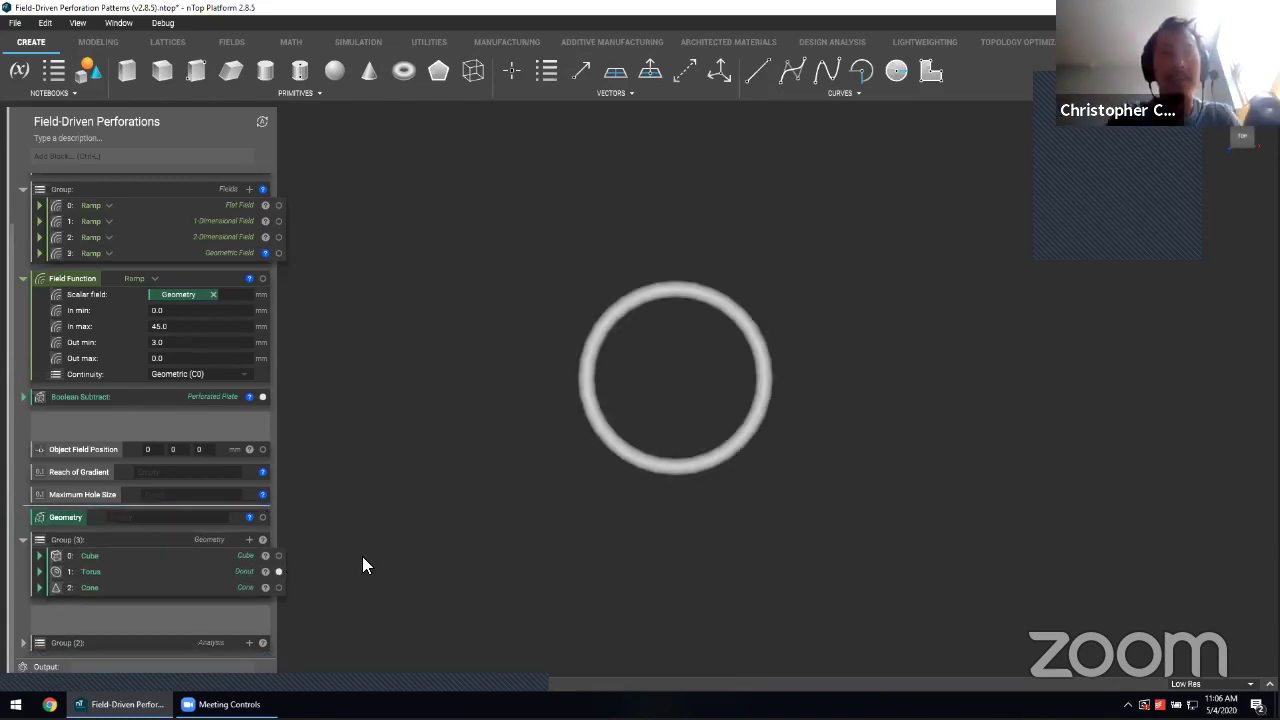
pyautogui.moveTo(520, 445); pyautogui.dragTo(556, 412, button='right')
pyautogui.press('t')
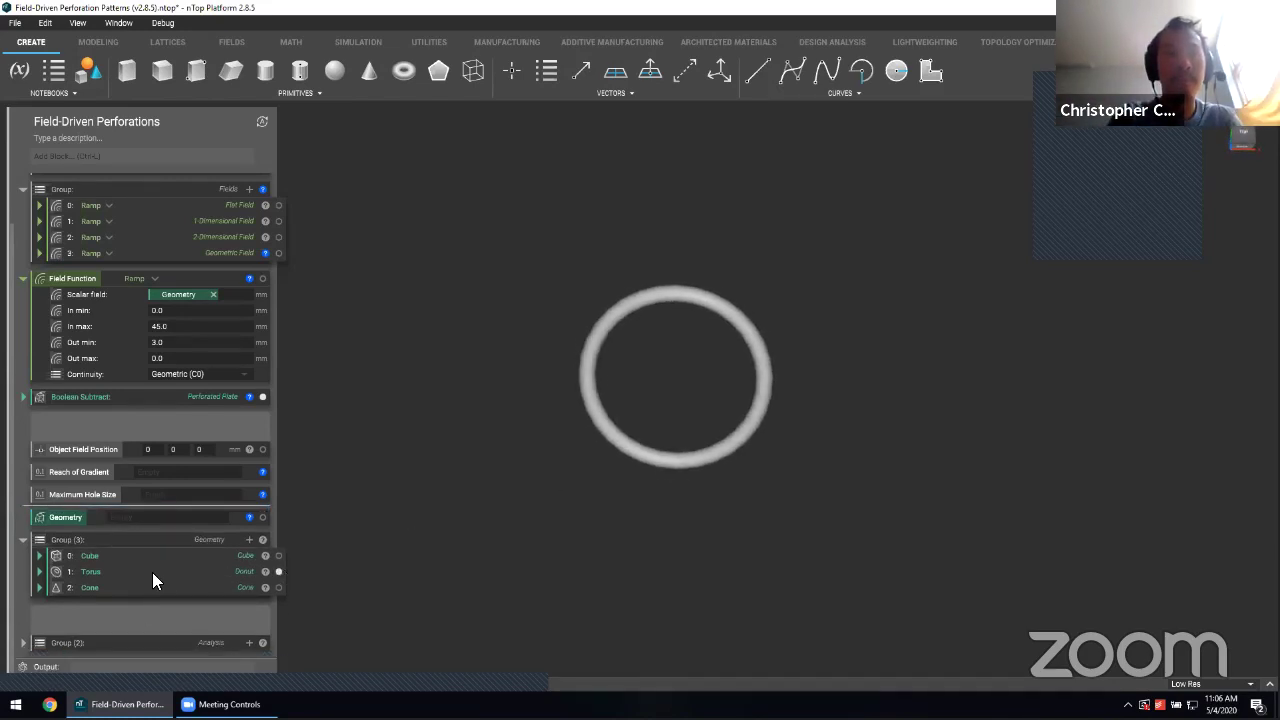
pyautogui.moveTo(152, 572); pyautogui.dragTo(188, 513)
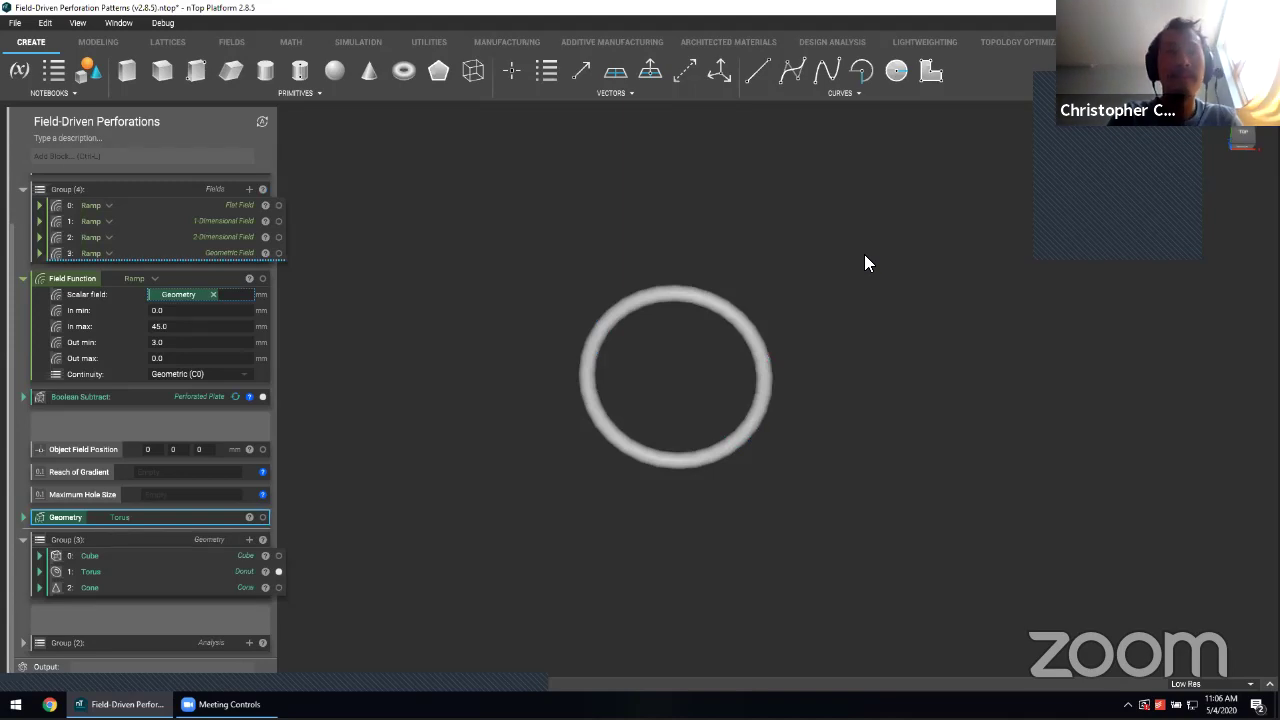
# Step: Toggle the Donut torus's visibility to compare its shape with the plate's hole pattern, leaving the torus shown
pyautogui.click(278, 571)
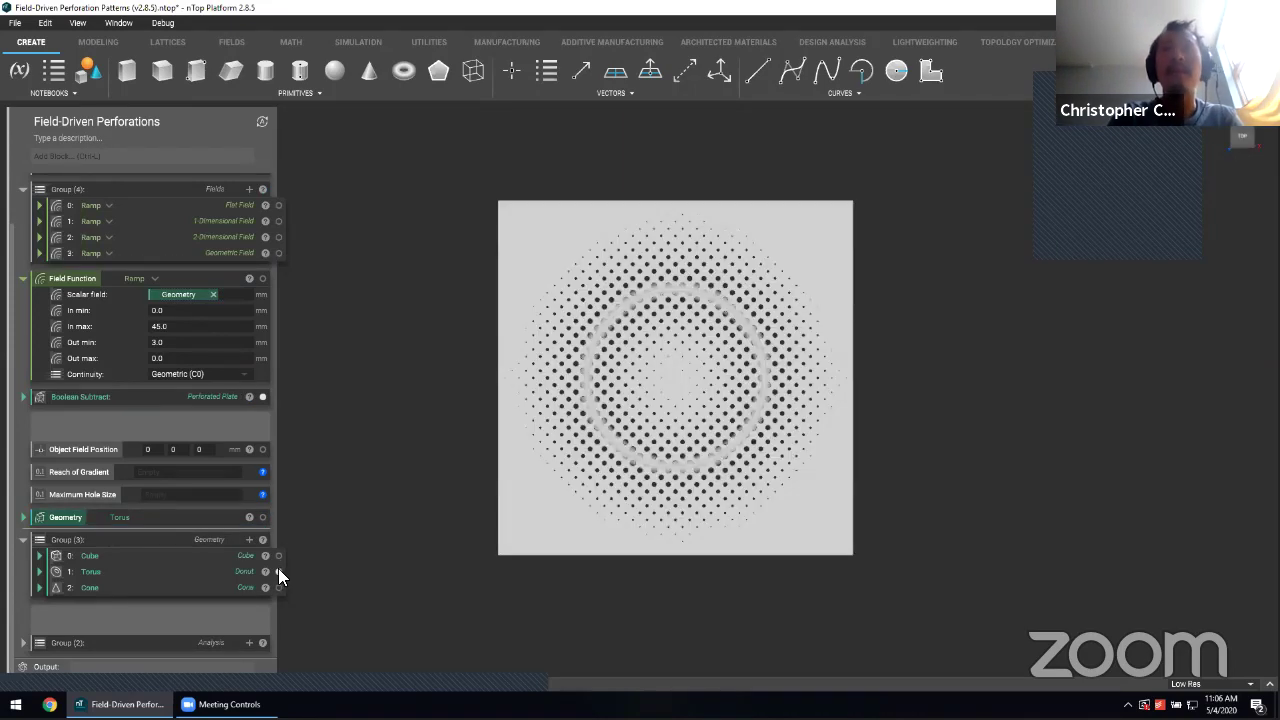
pyautogui.click(279, 571)
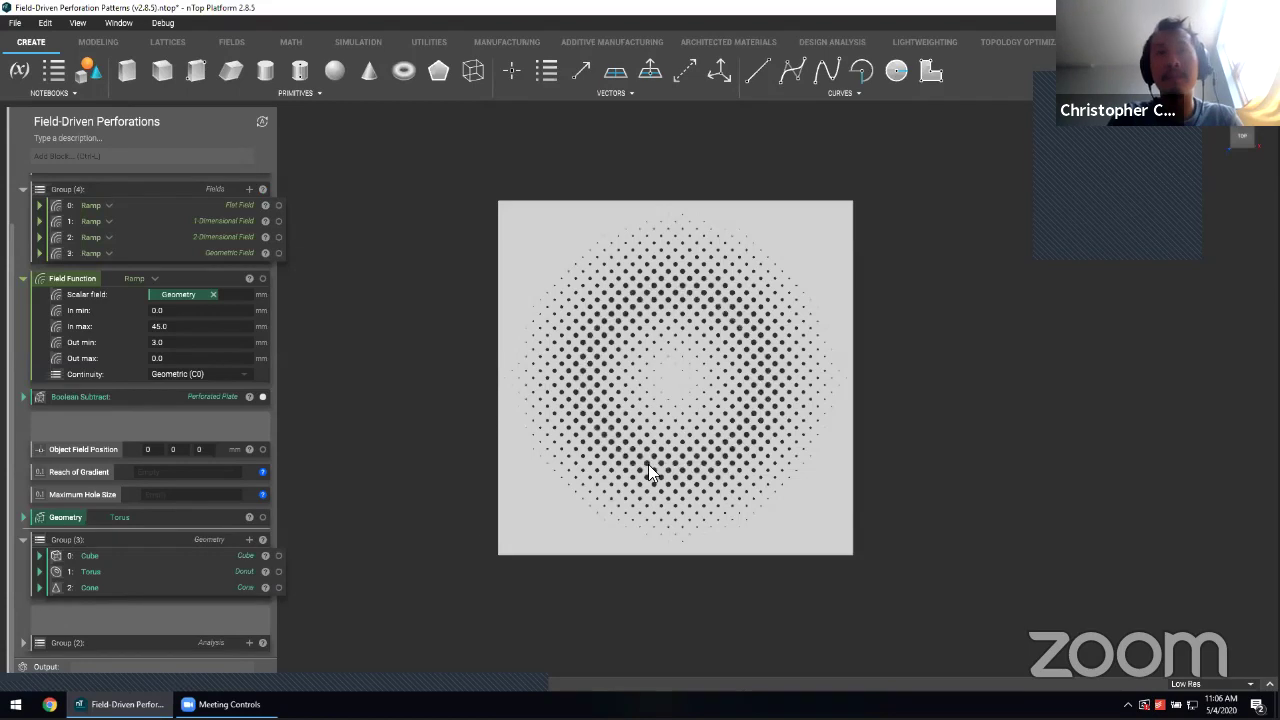
pyautogui.scroll(3, 745, 365)
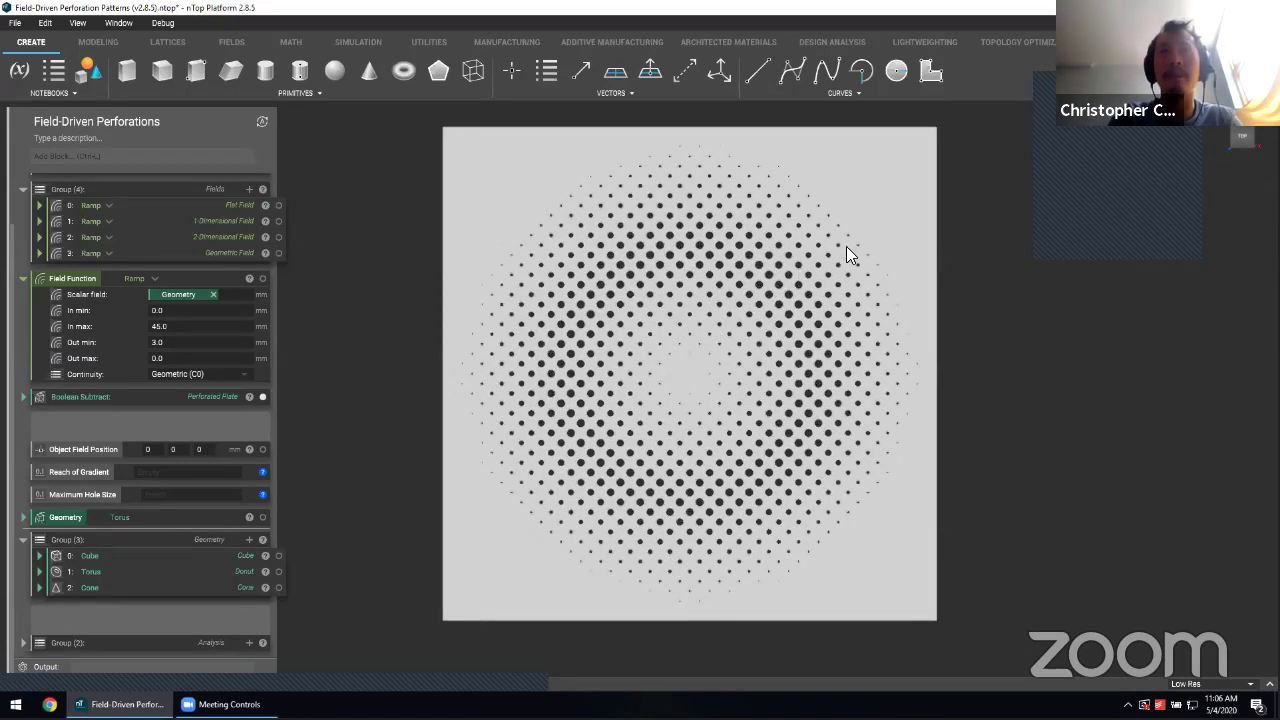
pyautogui.scroll(-2, 712, 306)
pyautogui.click(278, 571)
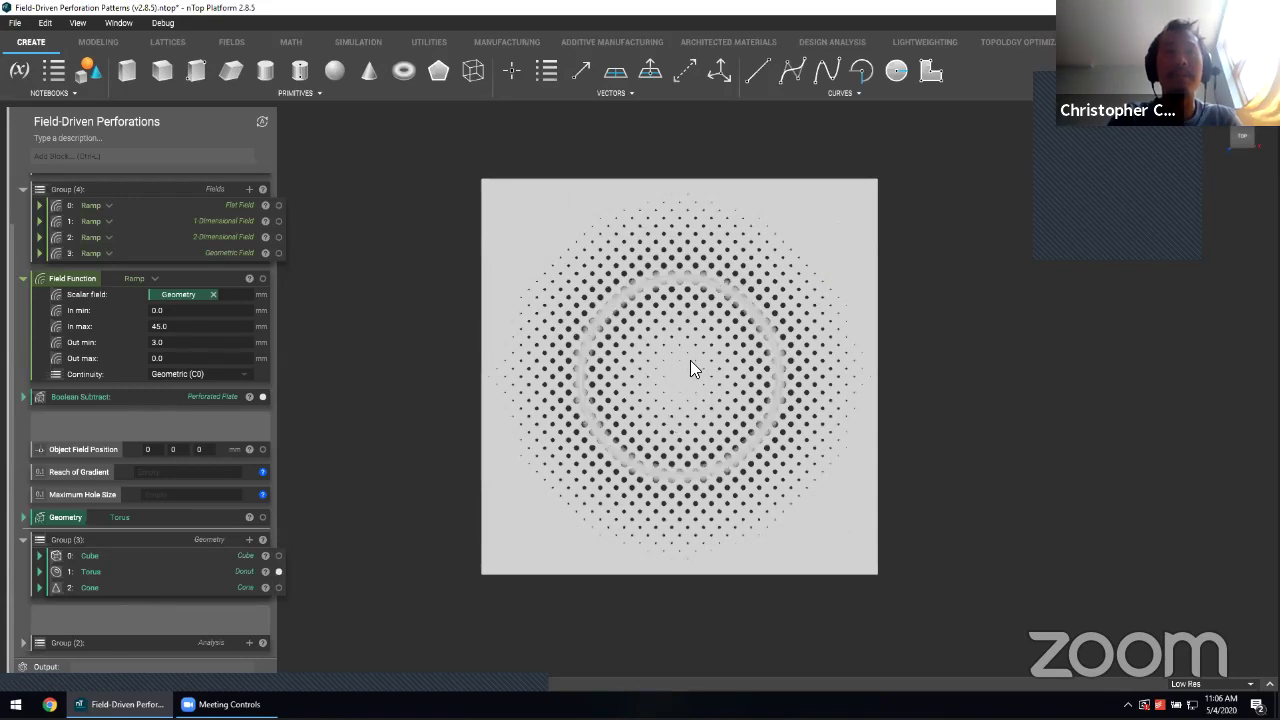
# Step: Move the Object Field Position to about 96.2, 96.2, 0 mm, at the plate's upper-right corner
pyautogui.click(182, 451)
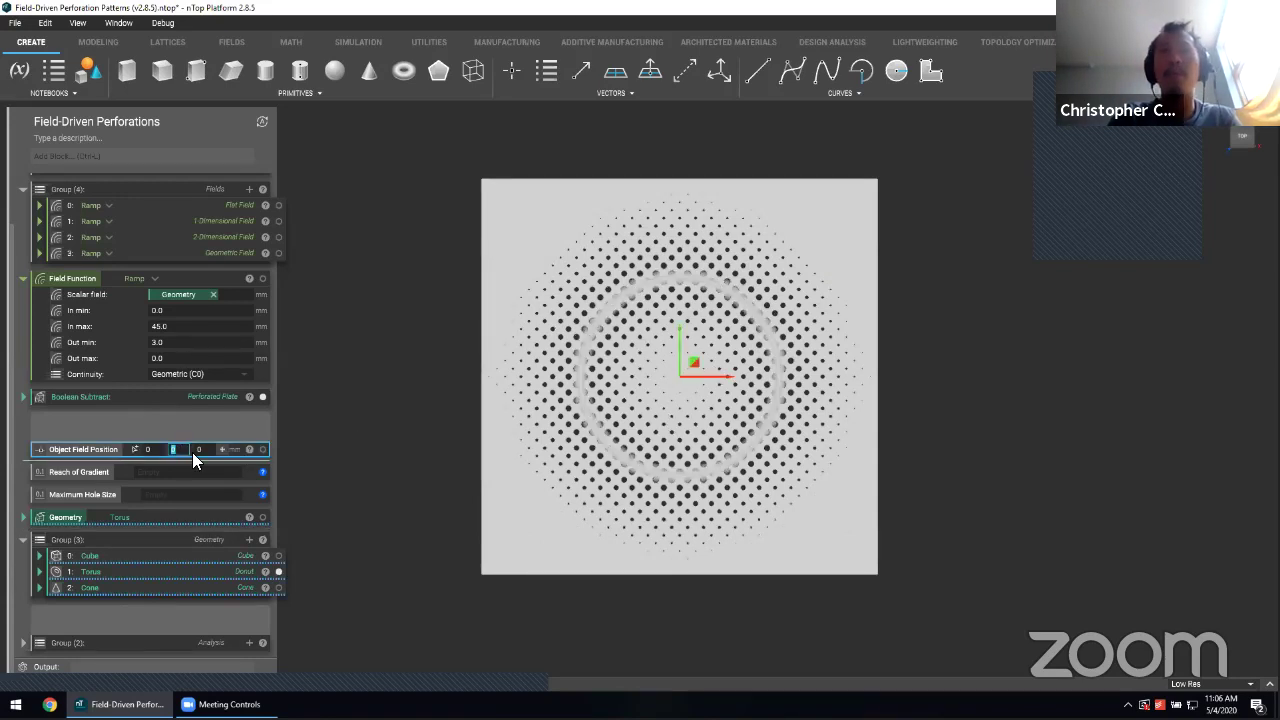
pyautogui.click(176, 450)
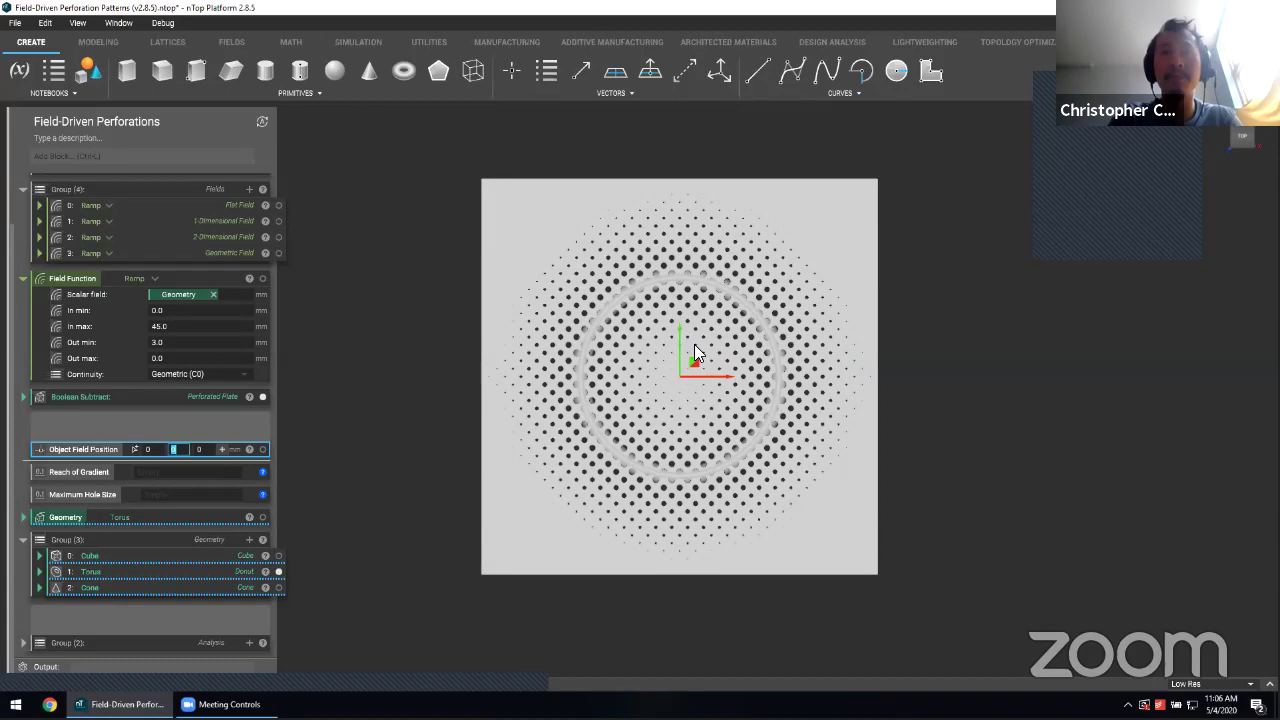
pyautogui.moveTo(696, 358); pyautogui.dragTo(889, 177)
pyautogui.click(938, 318)
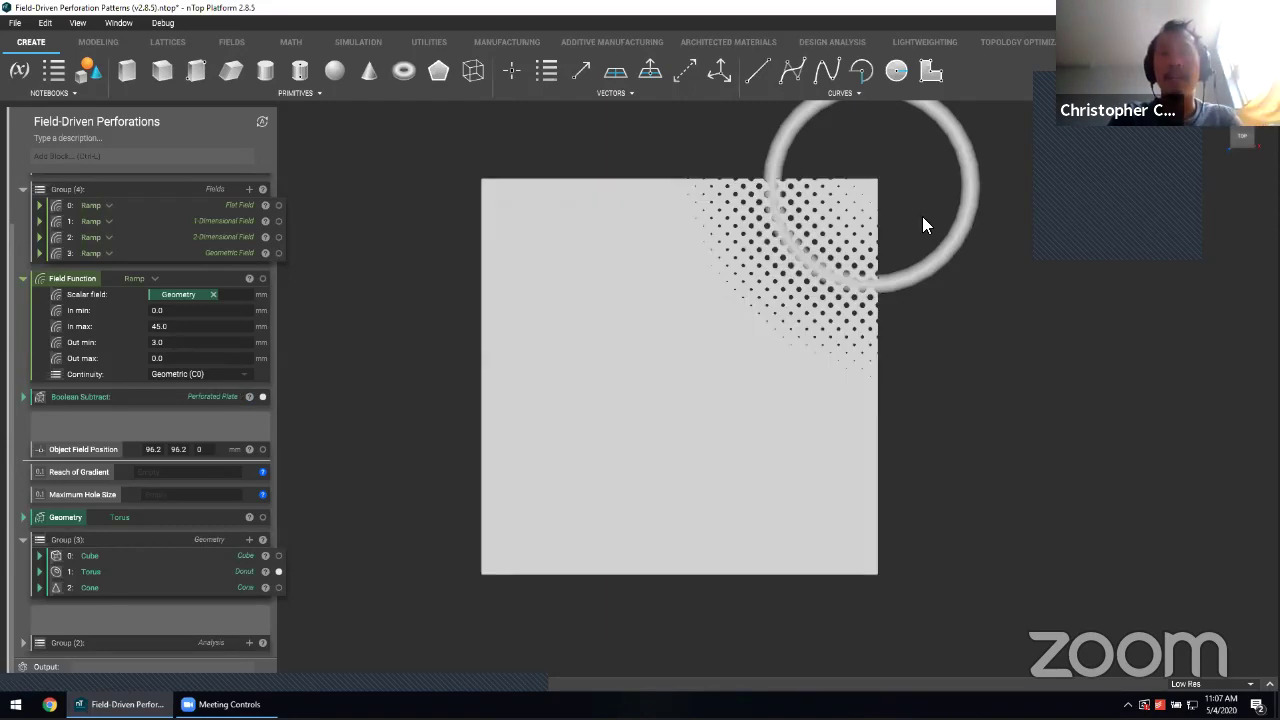
pyautogui.scroll(-1, 922, 216)
pyautogui.click(926, 242)
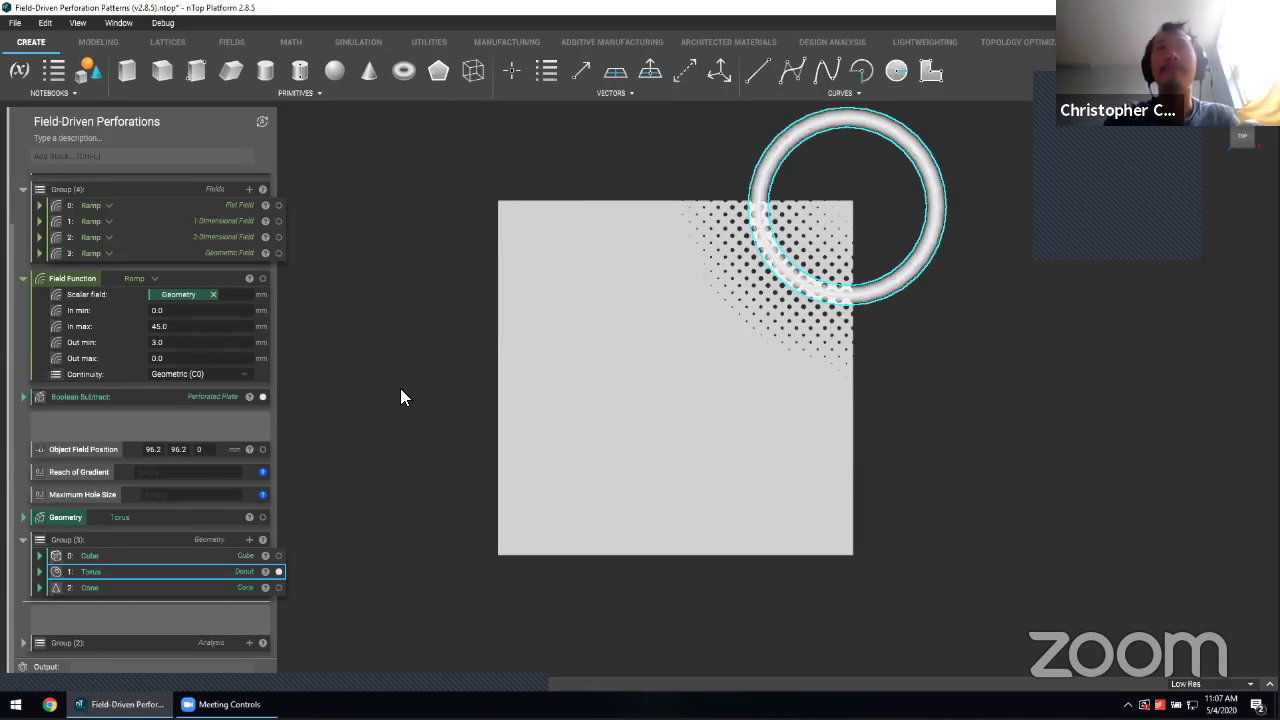
# Step: Hide the Donut torus, show the Cone, and replace the Torus in the Geometry variable with the Cone
pyautogui.click(278, 571)
pyautogui.moveTo(162, 518); pyautogui.dragTo(180, 506)
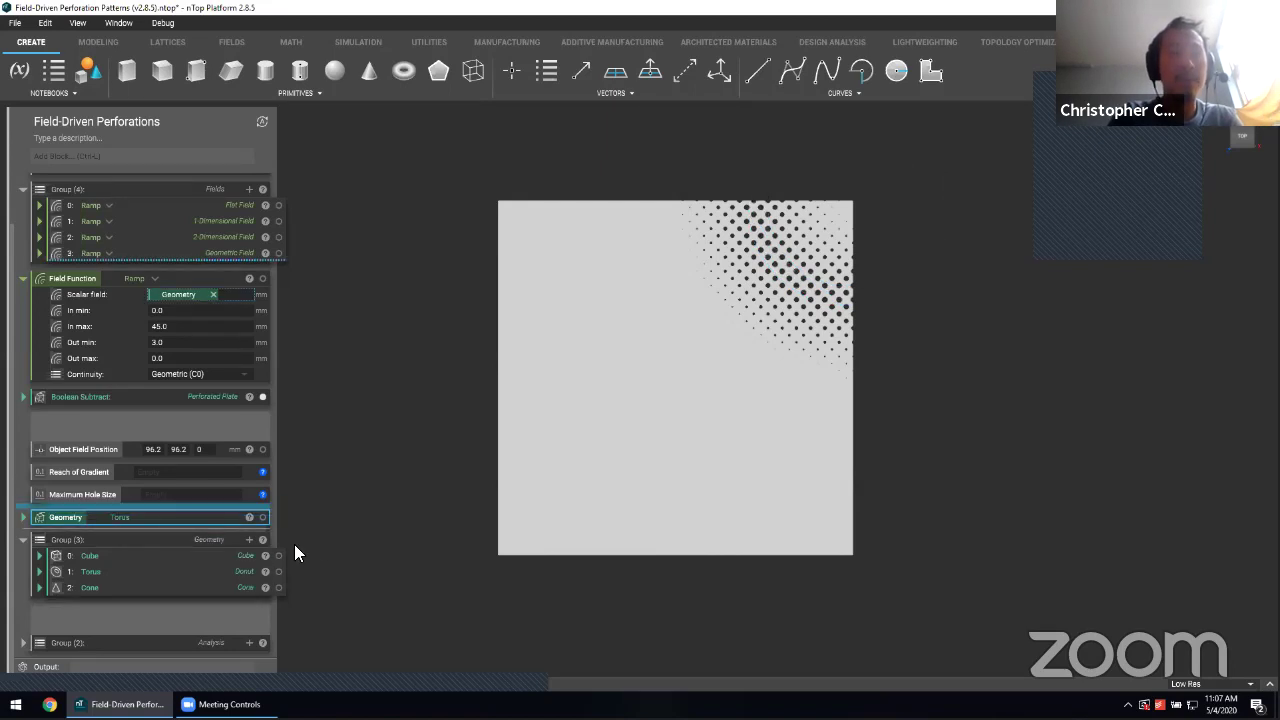
pyautogui.click(278, 609)
pyautogui.click(206, 514)
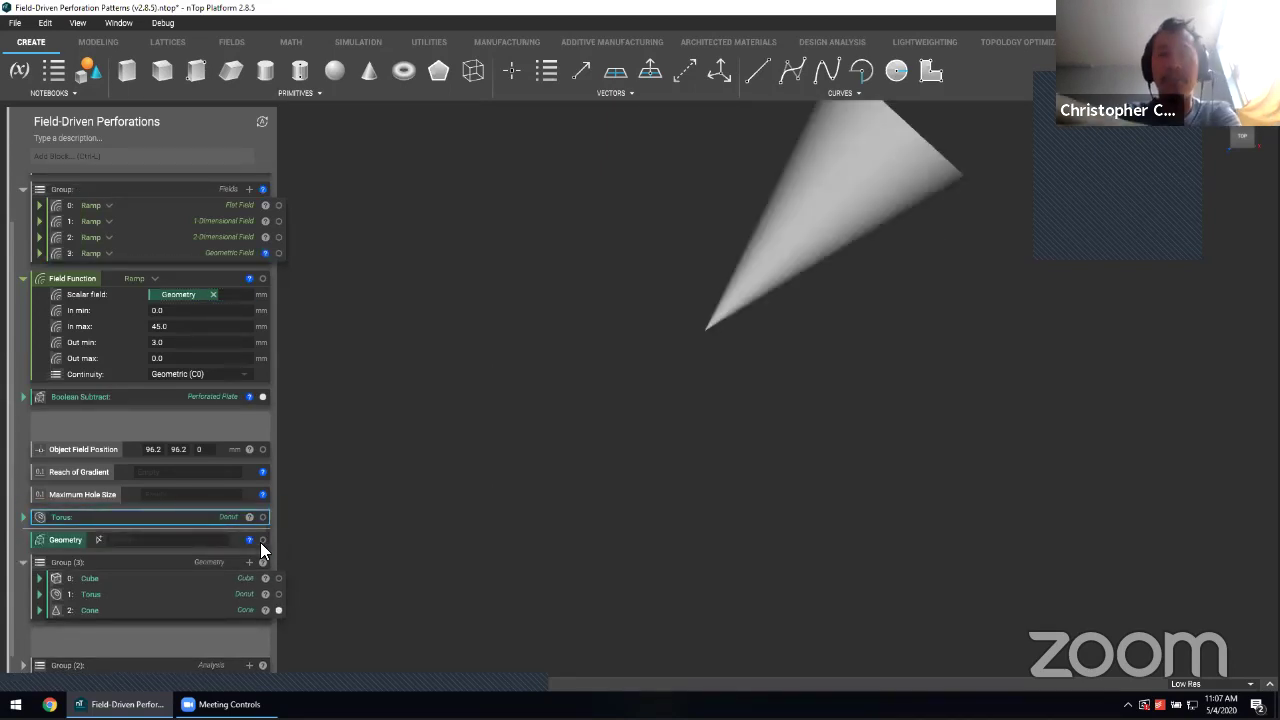
pyautogui.press('Delete')
pyautogui.moveTo(210, 588); pyautogui.dragTo(198, 518)
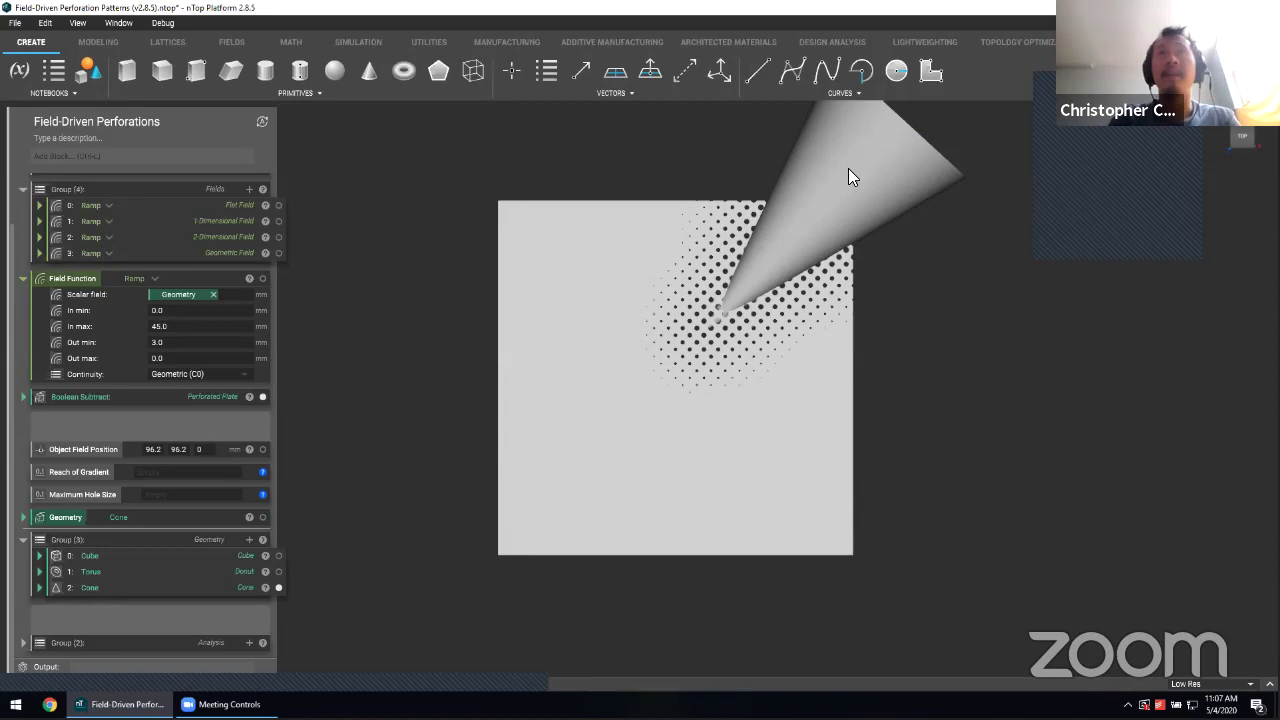
# Step: Toggle the Cone's visibility to compare its shape with the plate's hole pattern, leaving the Cone shown
pyautogui.click(848, 168)
pyautogui.press('h')
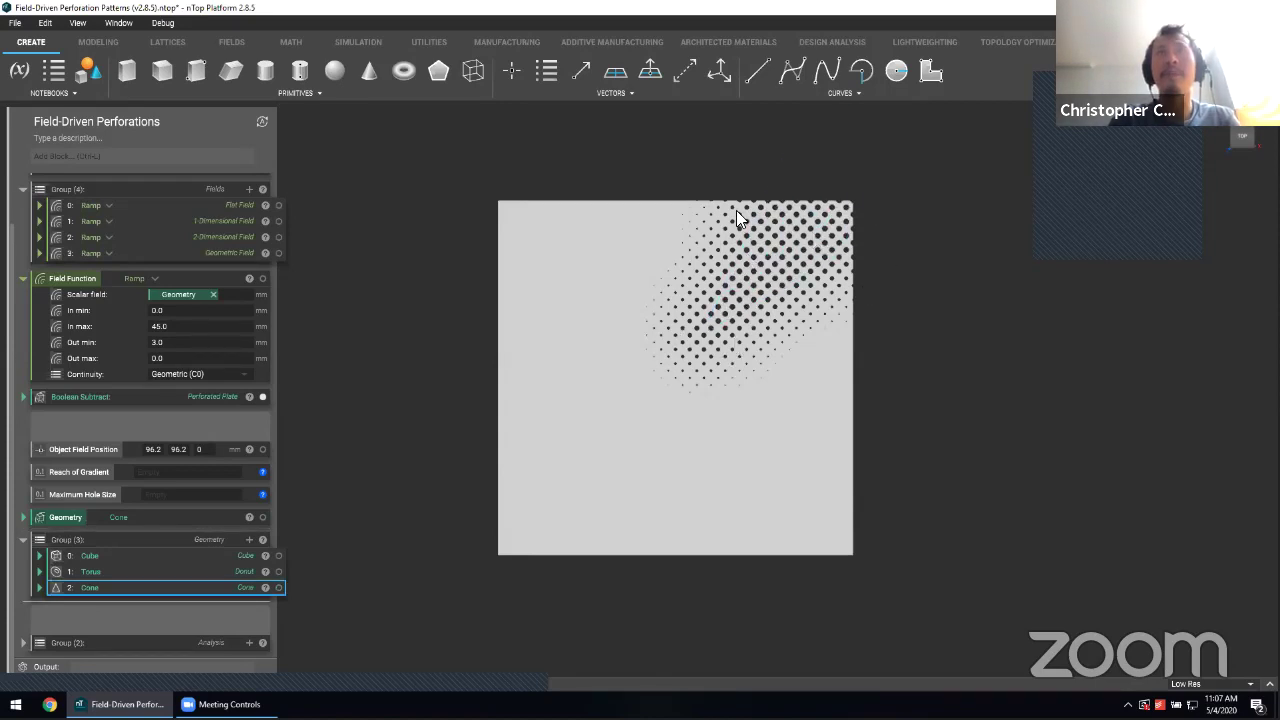
pyautogui.press('h')
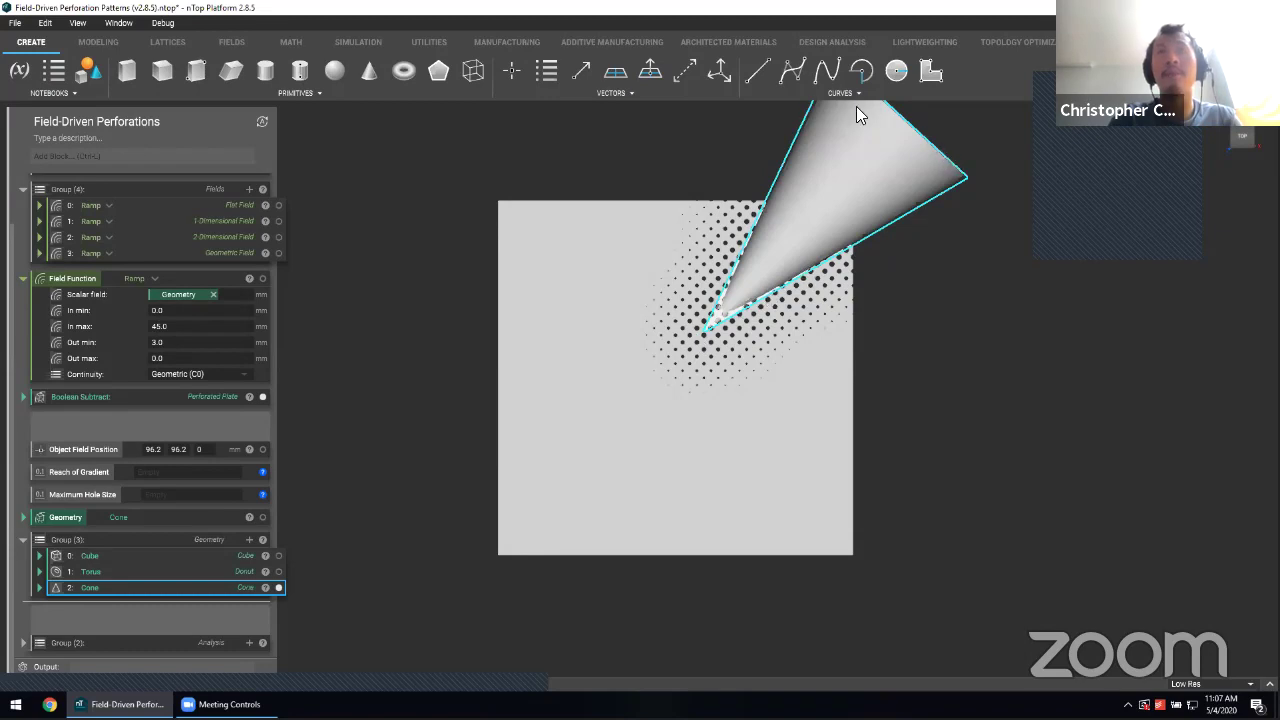
pyautogui.click(328, 508)
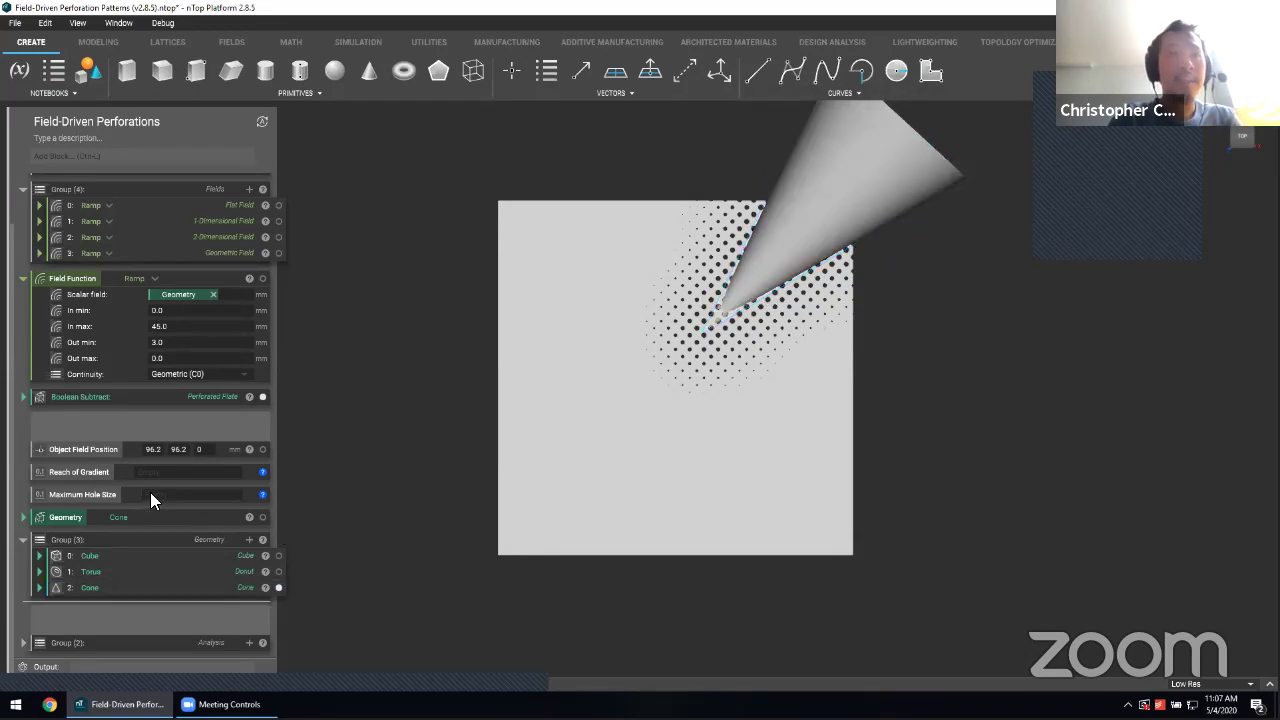
# Step: Link the Reach of Gradient variable to the Field Function ramp's In max and set the variable to 20 mm
pyautogui.click(100, 472)
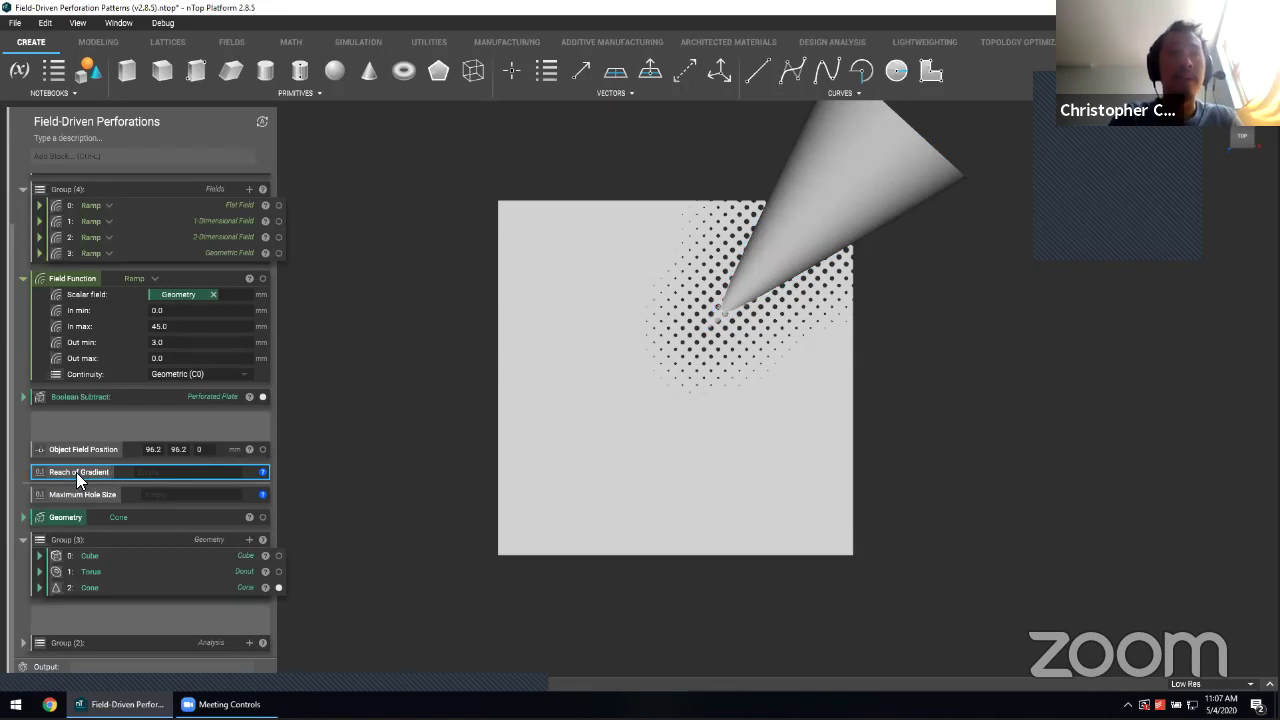
pyautogui.moveTo(76, 472); pyautogui.dragTo(166, 328)
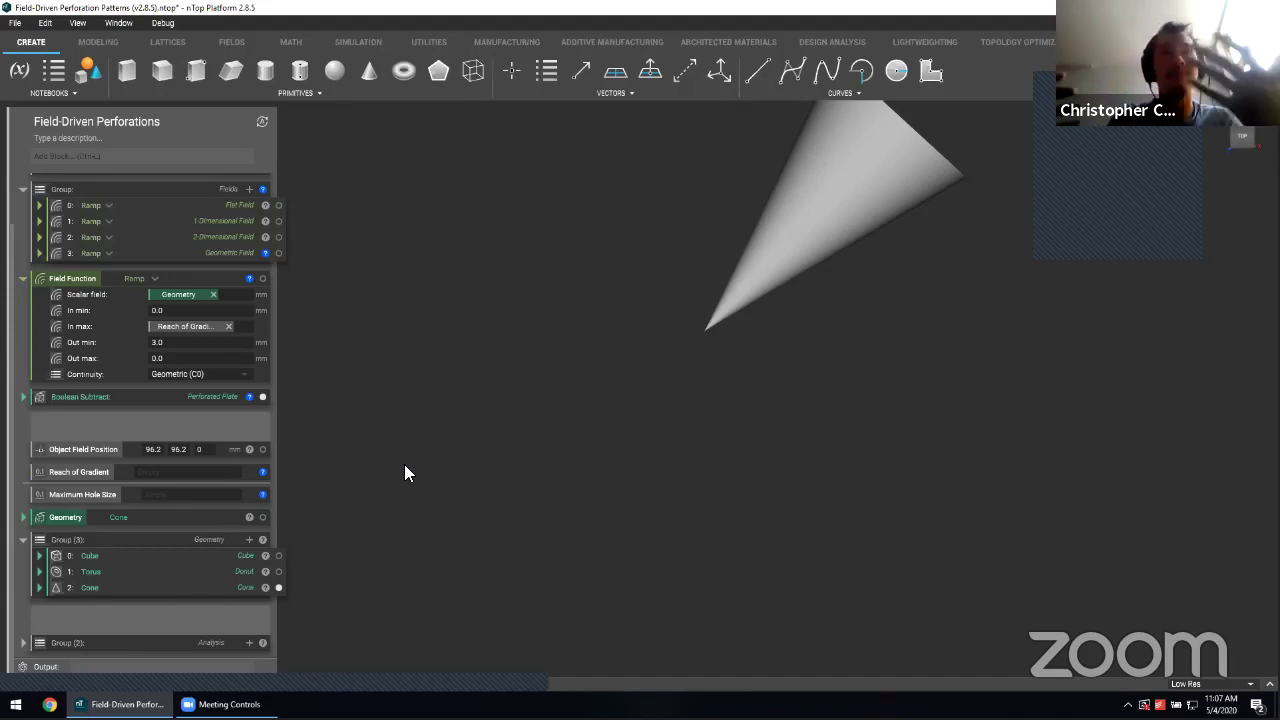
pyautogui.click(238, 471)
pyautogui.write('20mm')
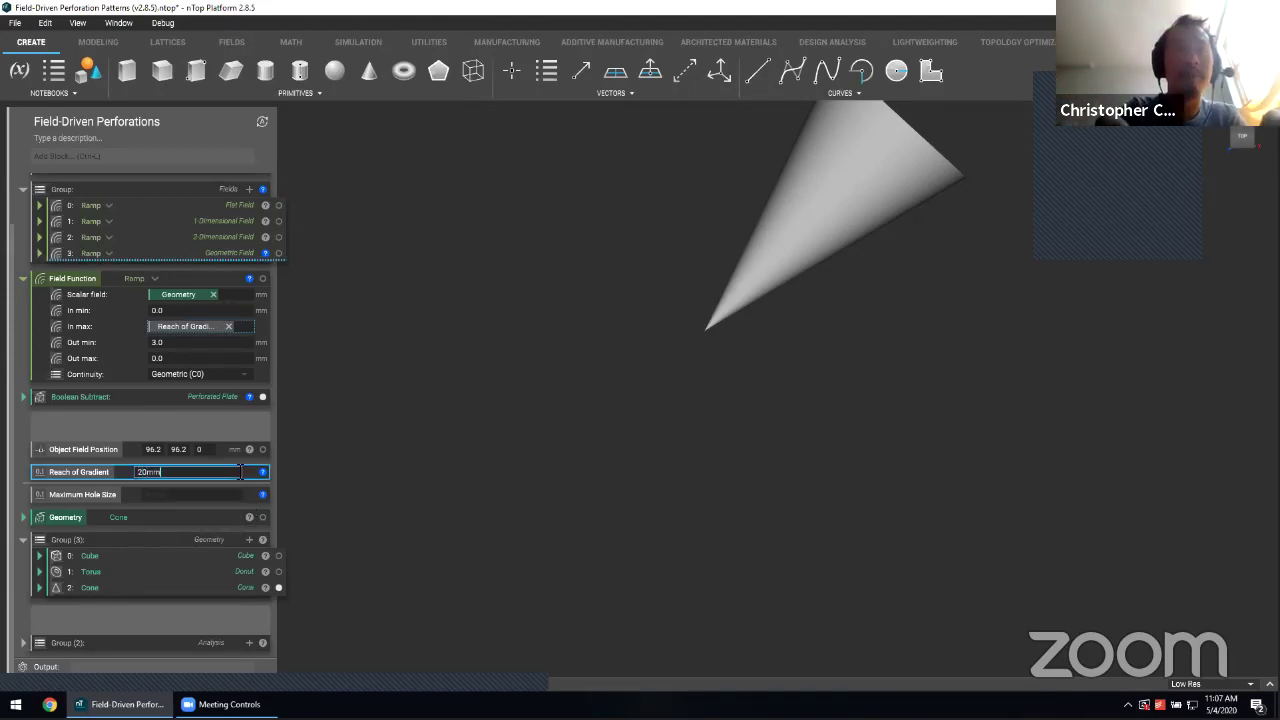
pyautogui.press('Return')
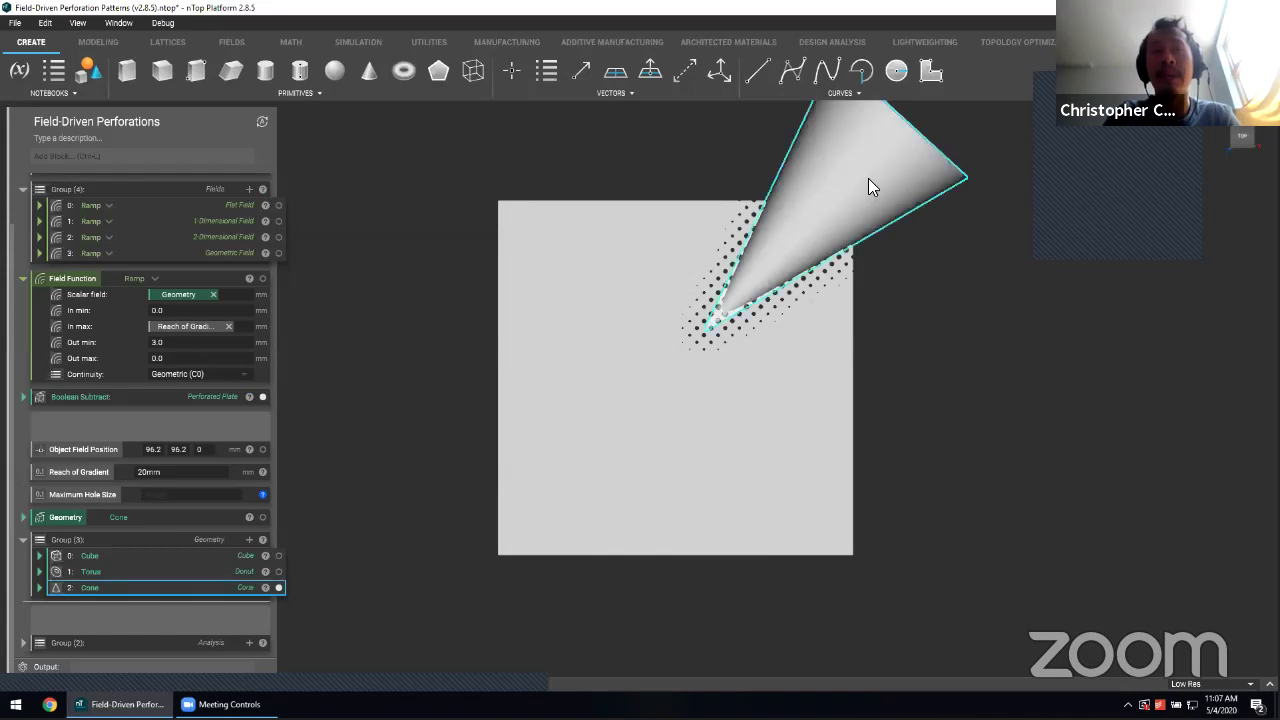
# Step: Toggle the Cone's visibility to compare its outline with the shortened hole gradient, leaving the Cone shown
pyautogui.click(866, 234)
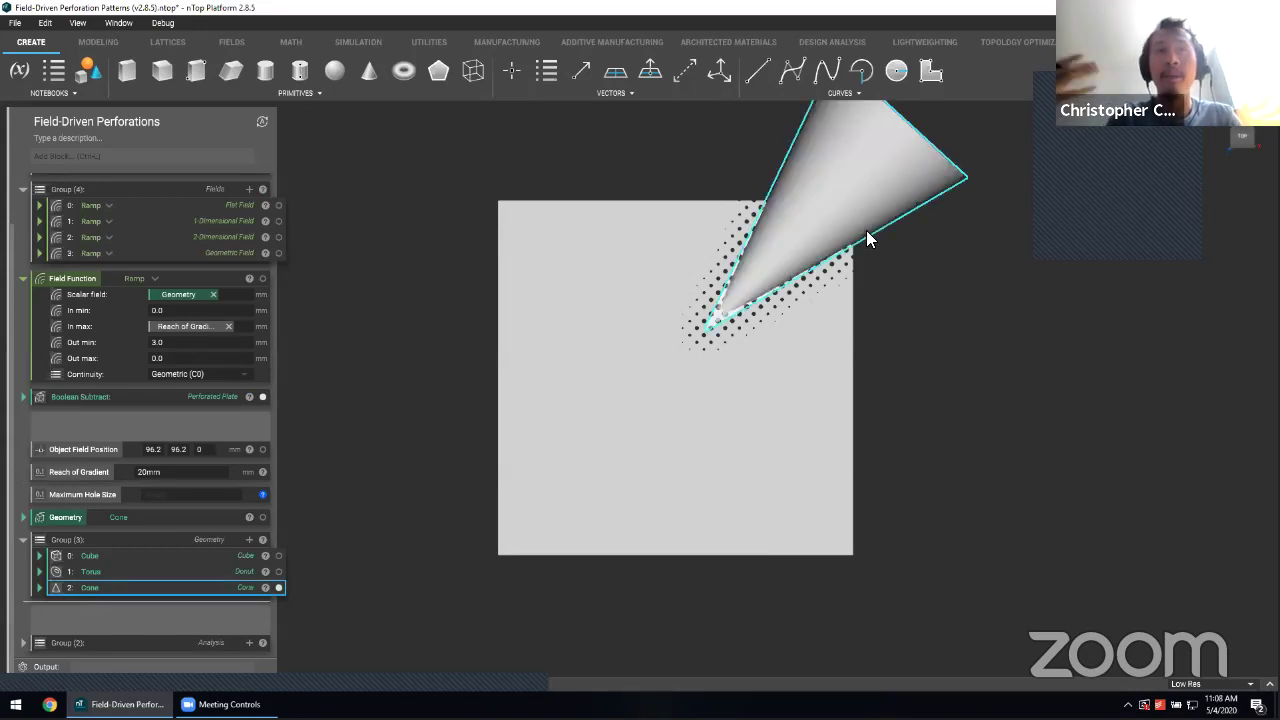
pyautogui.press('h')
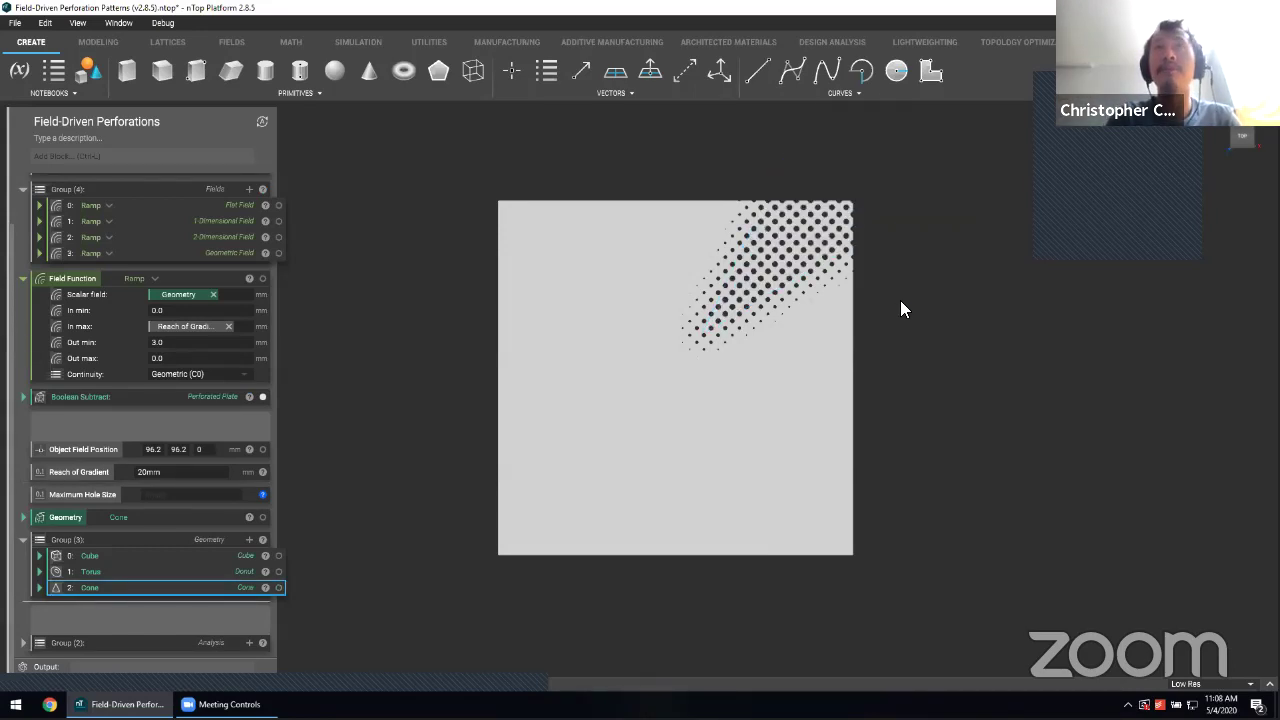
pyautogui.press('h')
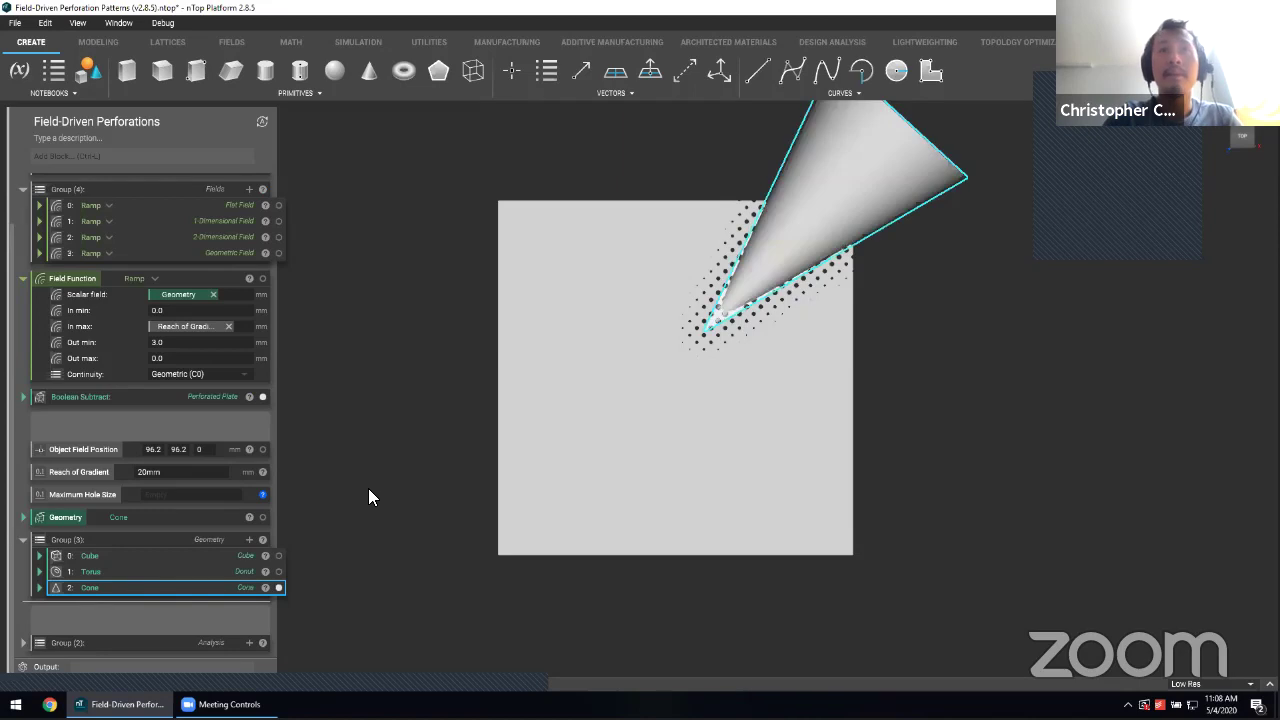
pyautogui.press('h')
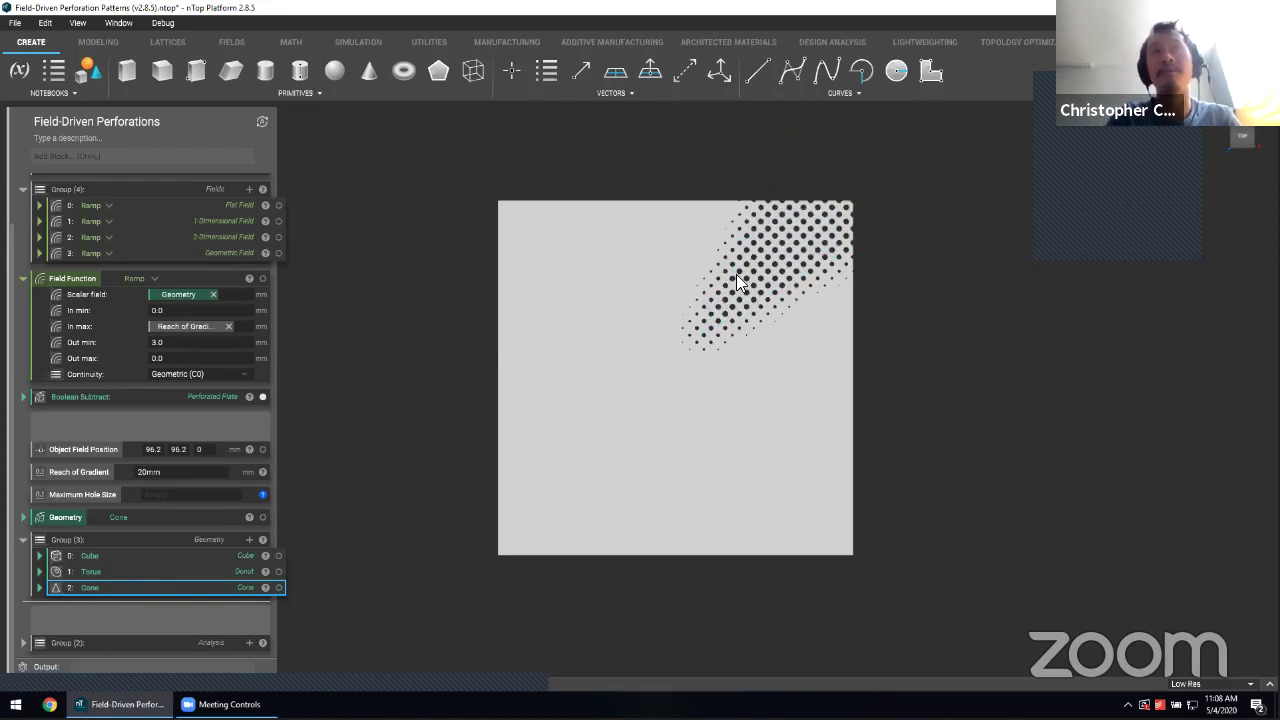
pyautogui.press('h')
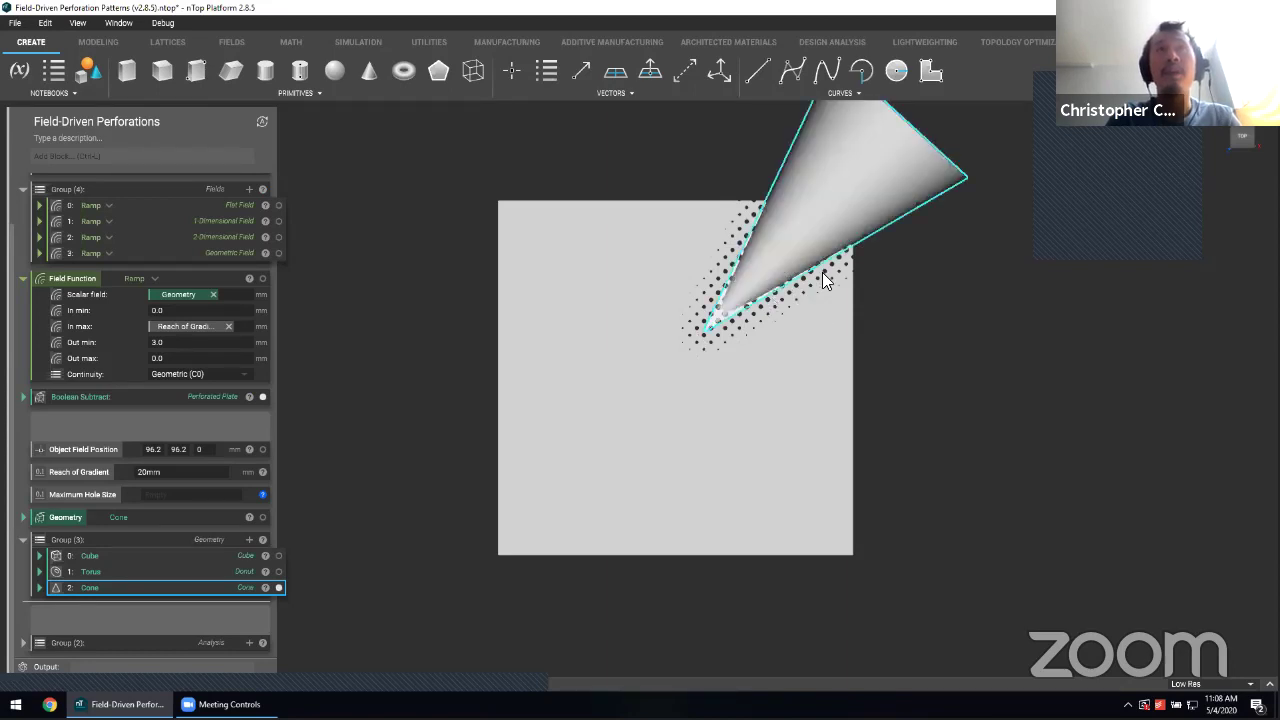
pyautogui.click(416, 455)
# Step: Link the Maximum Hole Size variable to the Field Function ramp's Out min and set the variable to 4 mm
pyautogui.moveTo(106, 492); pyautogui.dragTo(148, 338)
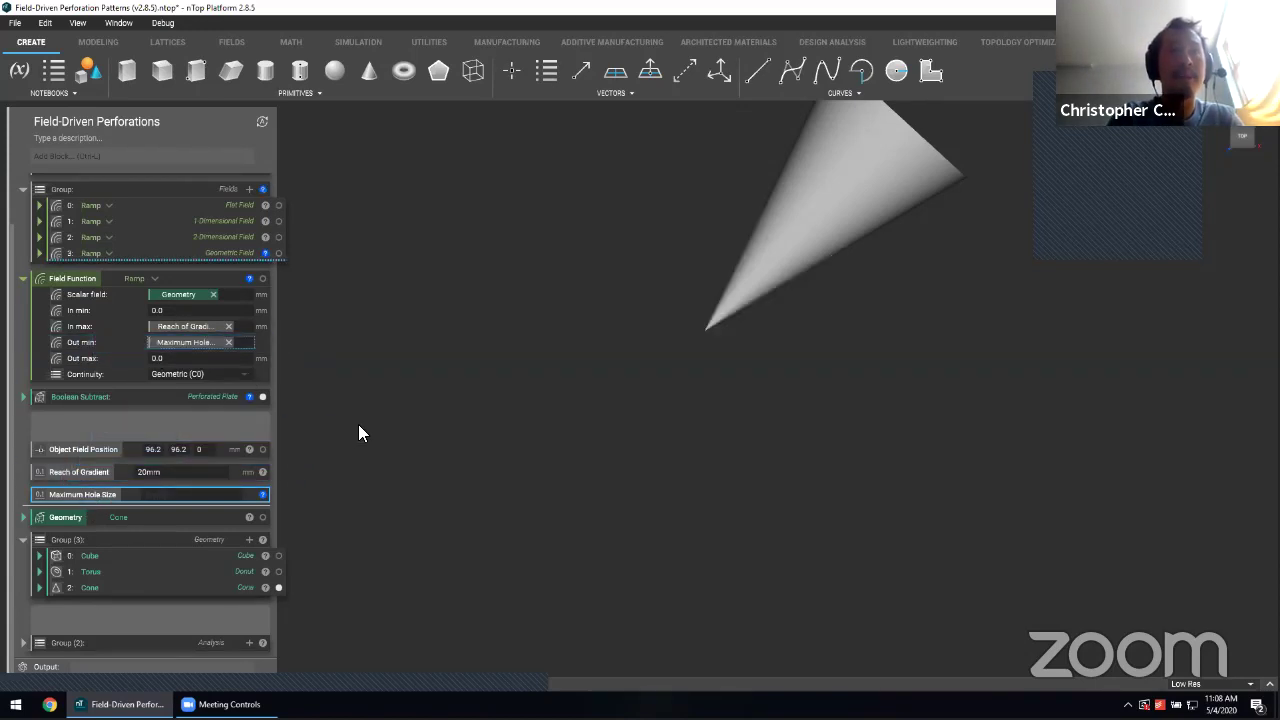
pyautogui.click(192, 494)
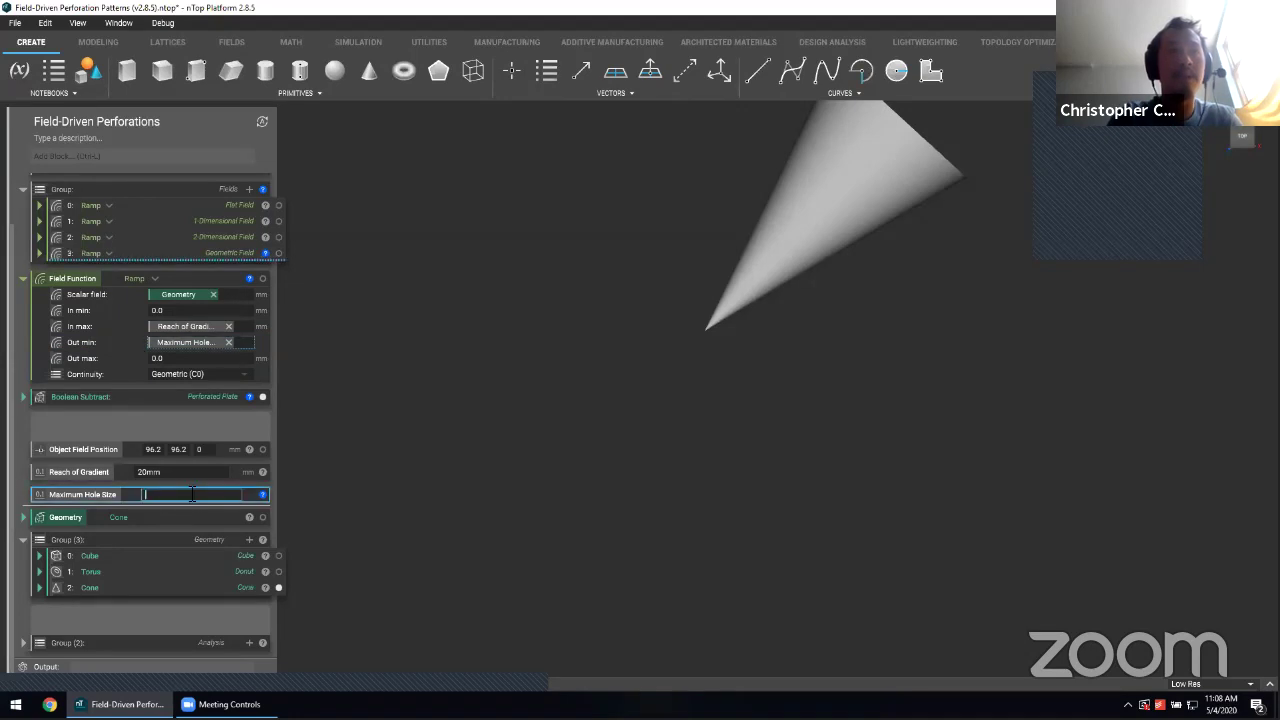
pyautogui.write('4mm')
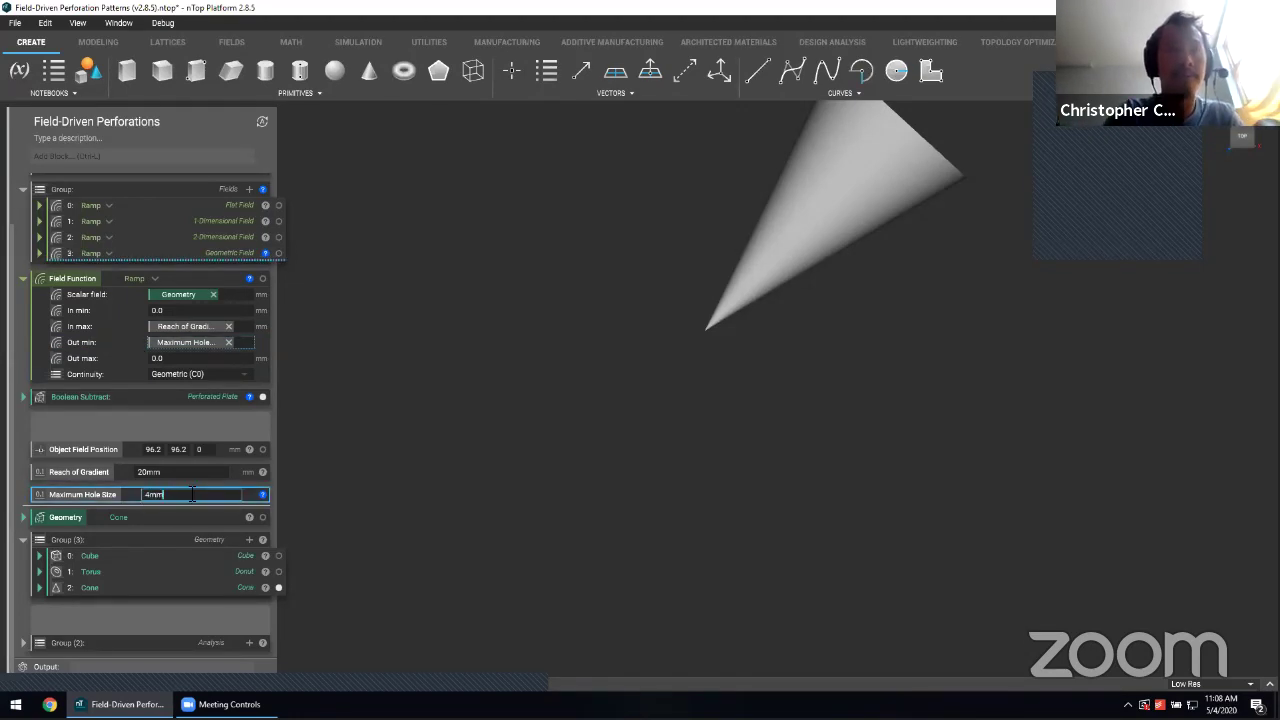
pyautogui.press('Return')
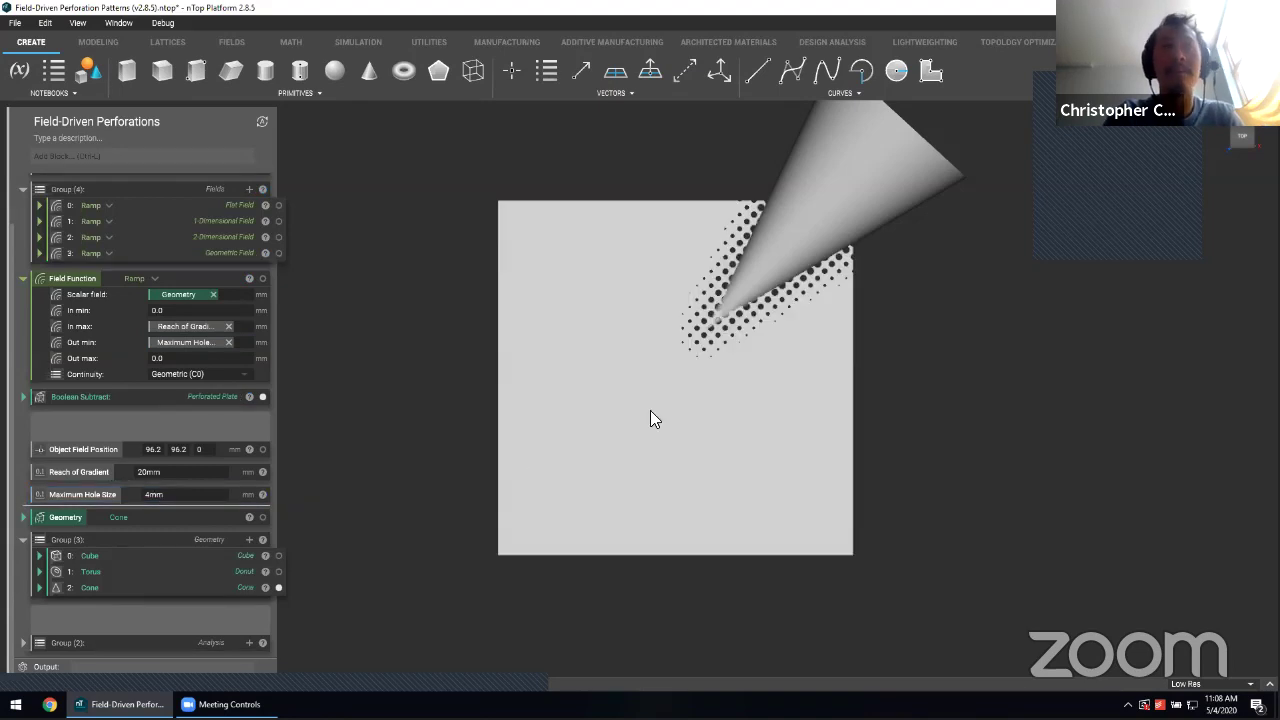
# Step: Hide the Cone so only the perforated plate is shown, and clear the selection
pyautogui.click(862, 178)
pyautogui.press('h')
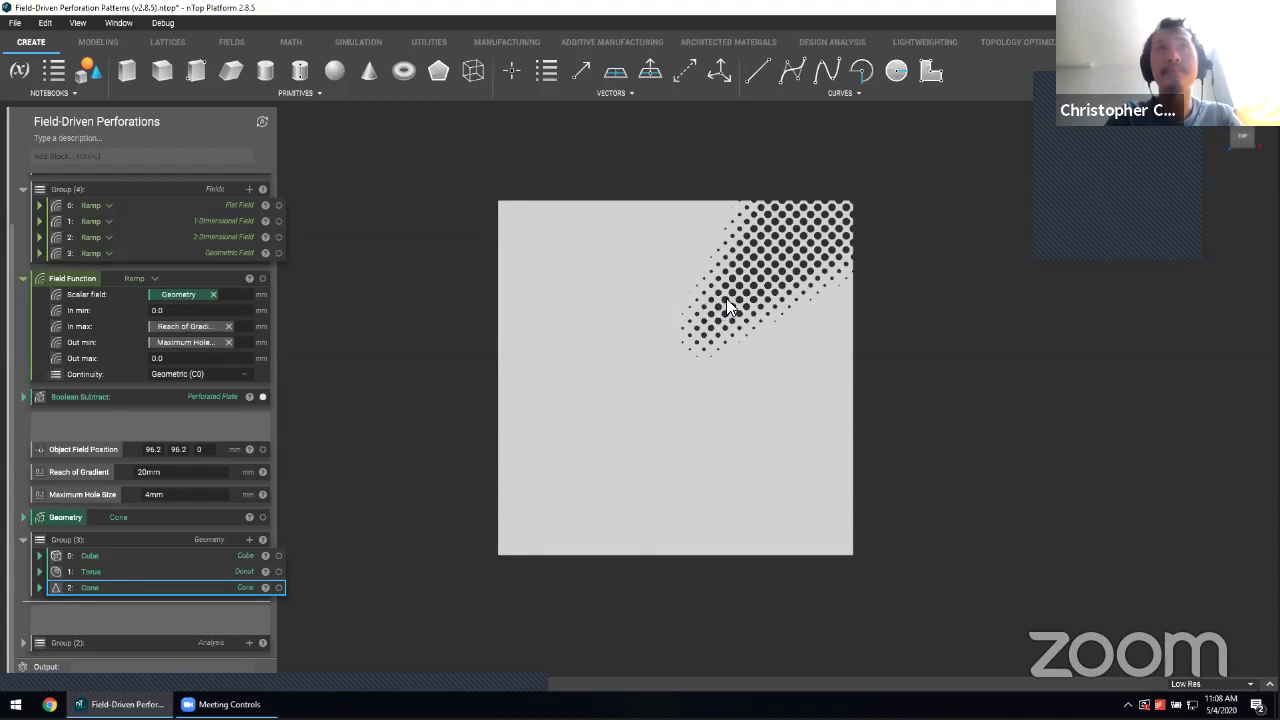
pyautogui.click(919, 313)
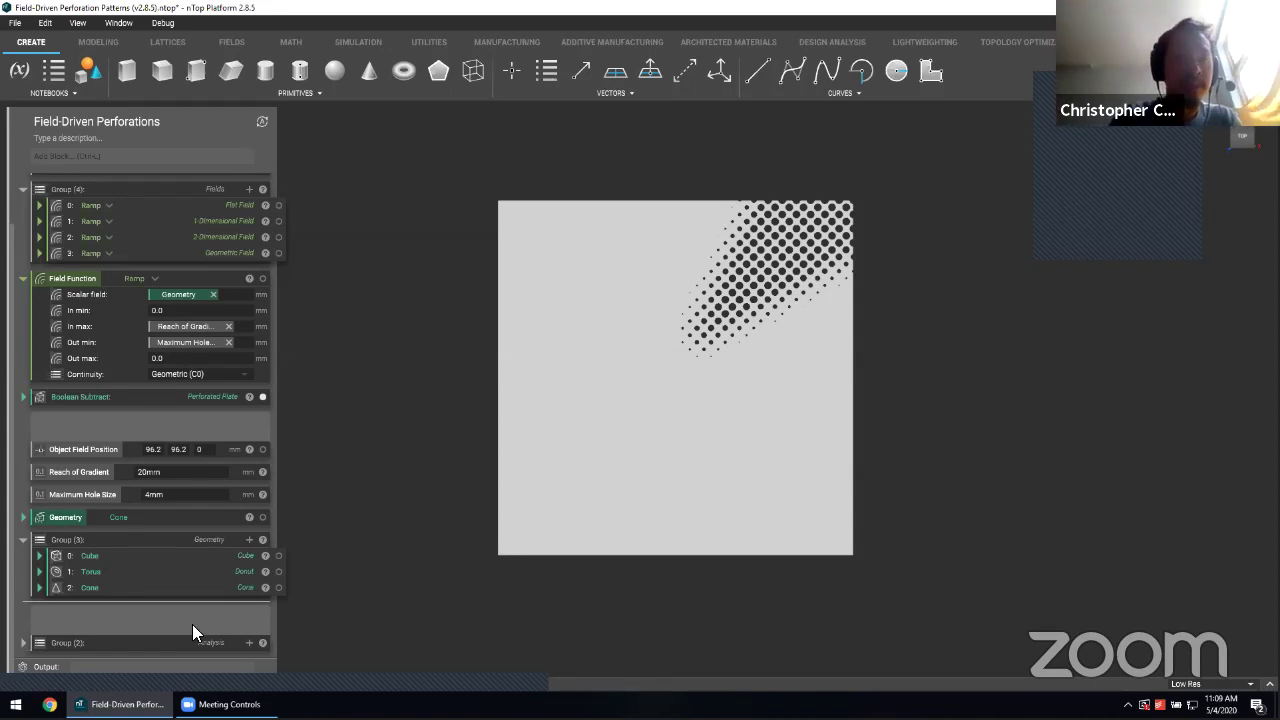
# Step: Expand the Analysis group, show the Thermal Analysis result, and inspect it at an angle before restoring the top view
pyautogui.moveTo(137, 648)
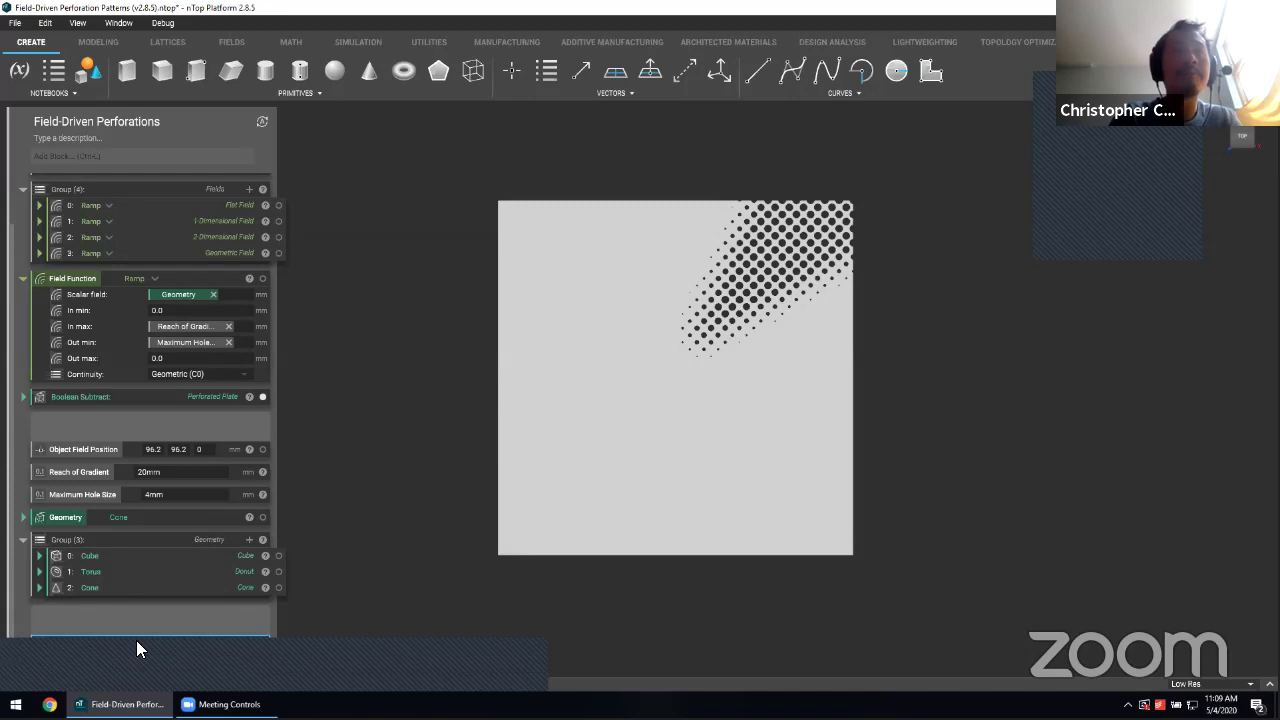
pyautogui.scroll(-1, 148, 590)
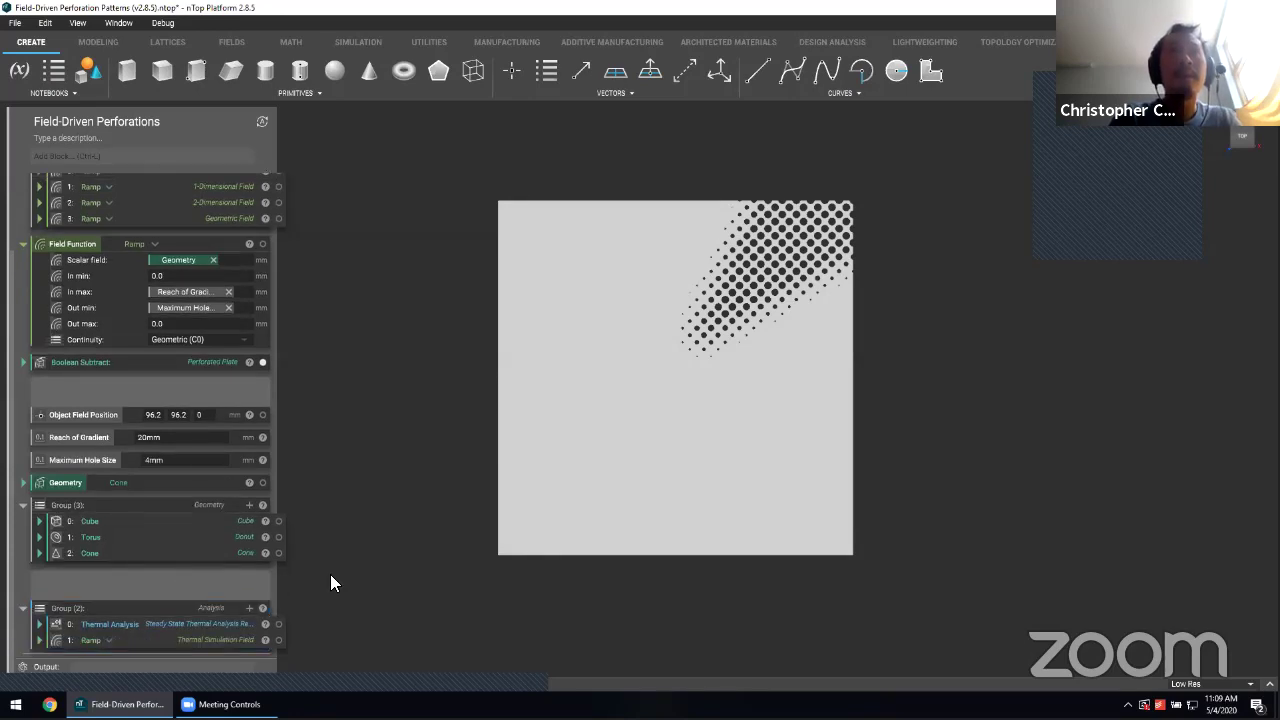
pyautogui.click(278, 624)
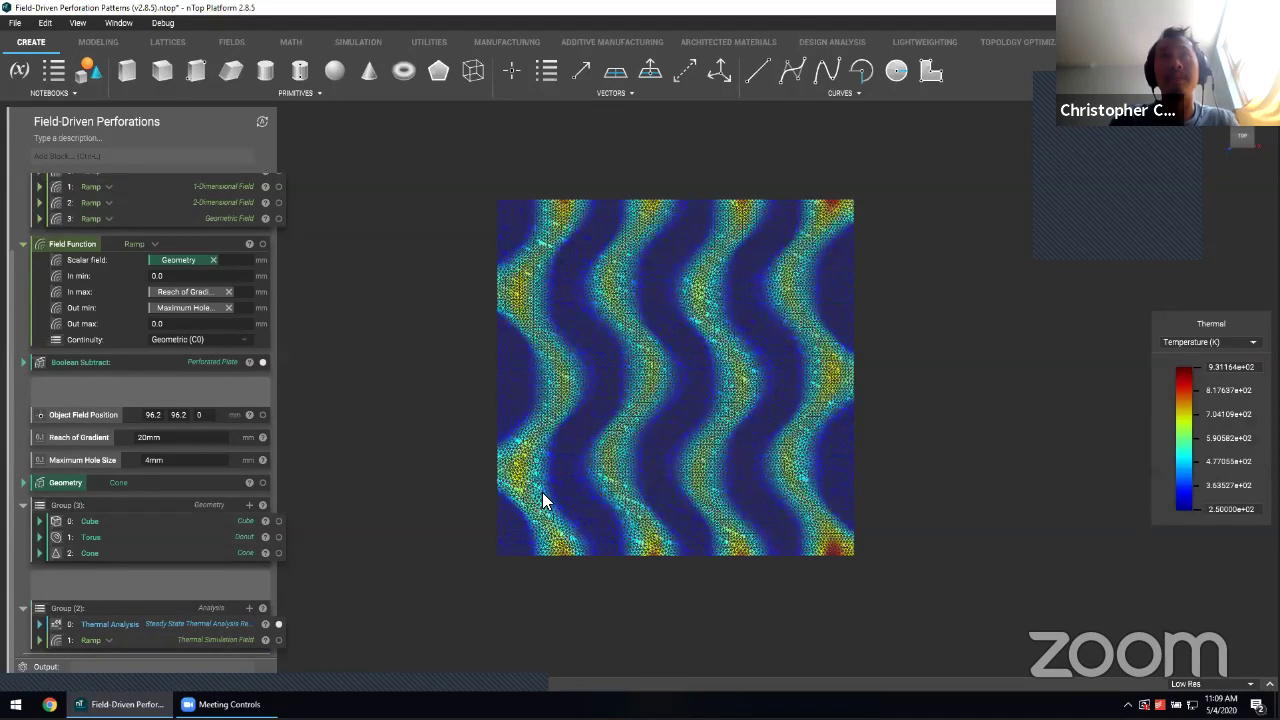
pyautogui.moveTo(543, 492); pyautogui.dragTo(574, 414, button='right')
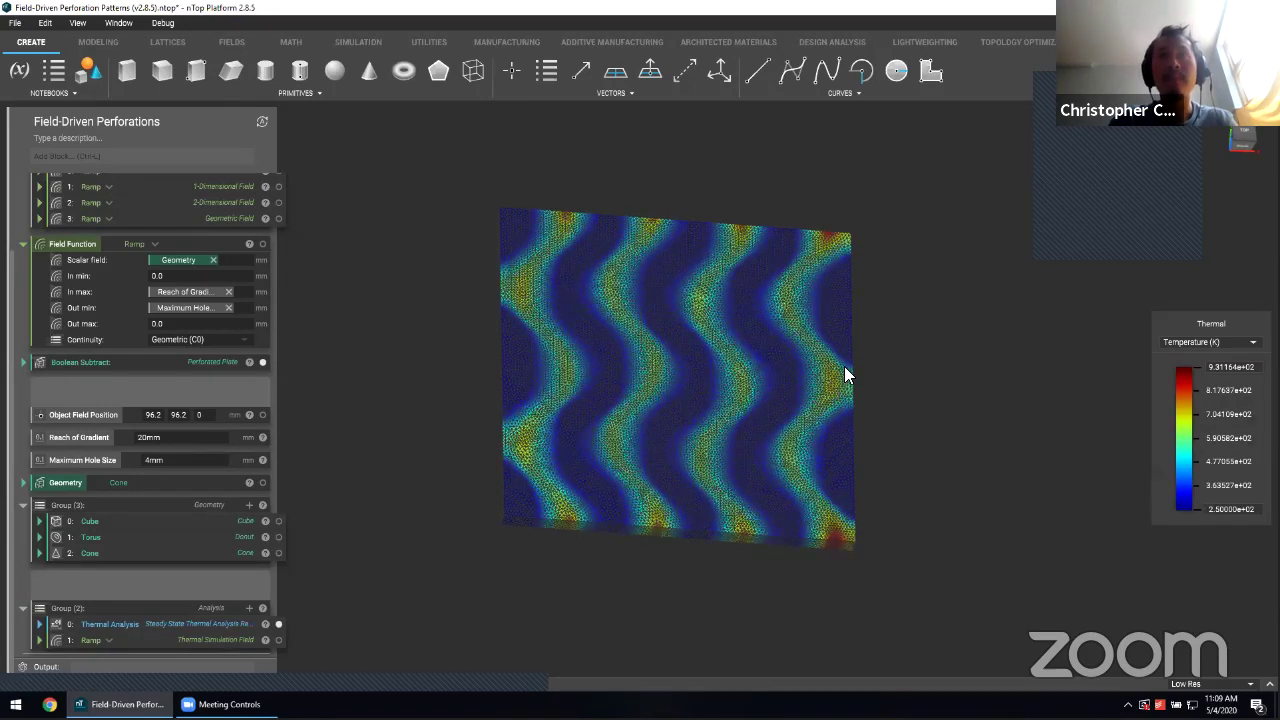
pyautogui.click(1238, 136)
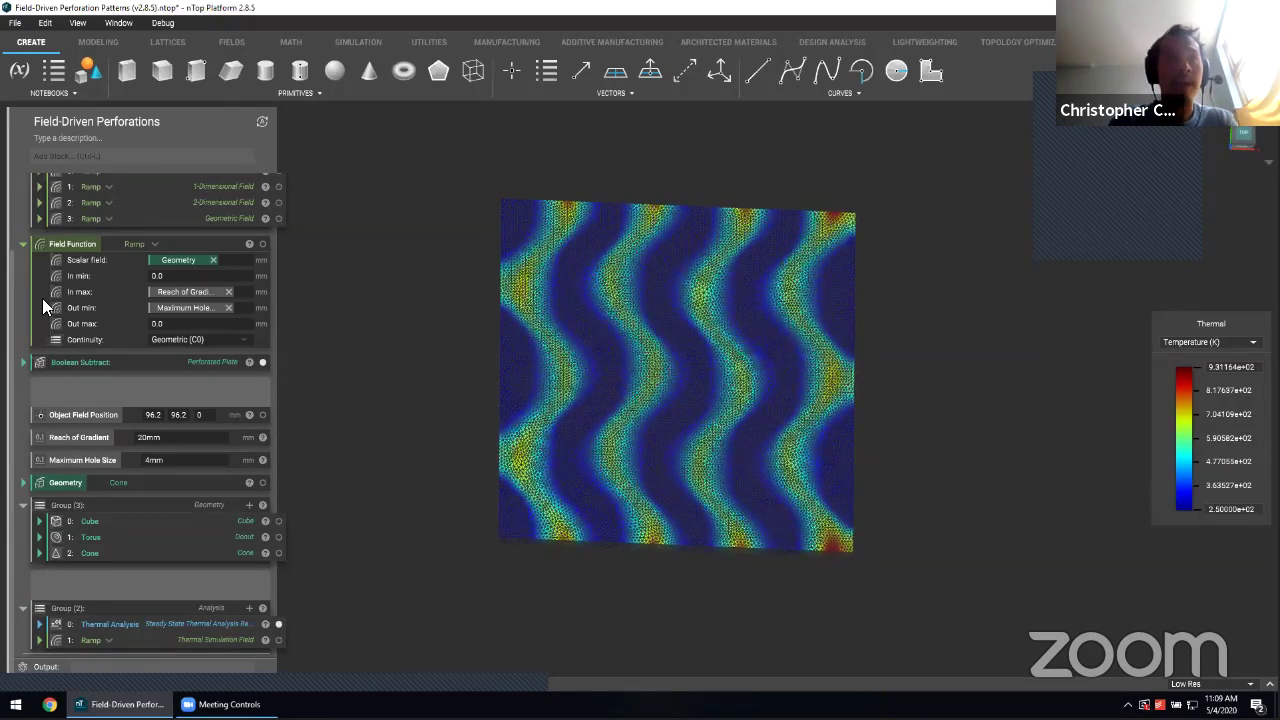
# Step: Replace the Geometric Field ramp in the Field Function variable with the Thermal Simulation Field ramp, deleting the removed ramp
pyautogui.click(22, 244)
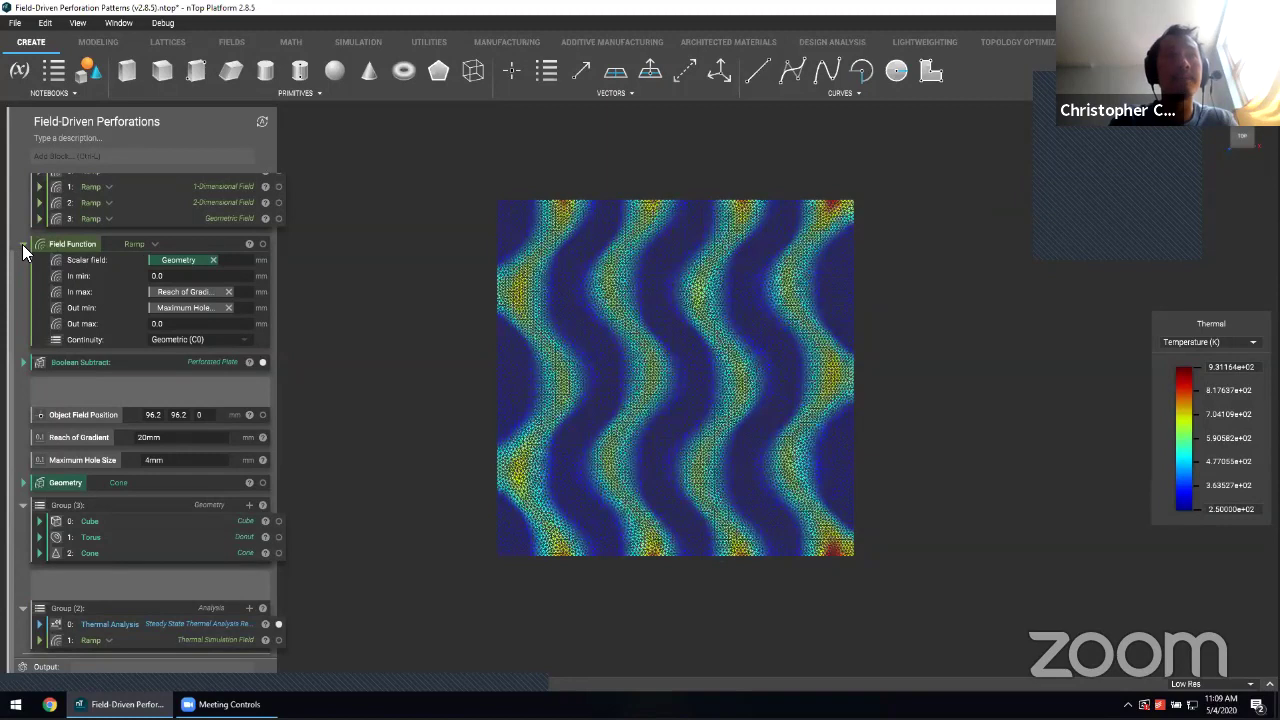
pyautogui.moveTo(148, 338); pyautogui.dragTo(216, 324)
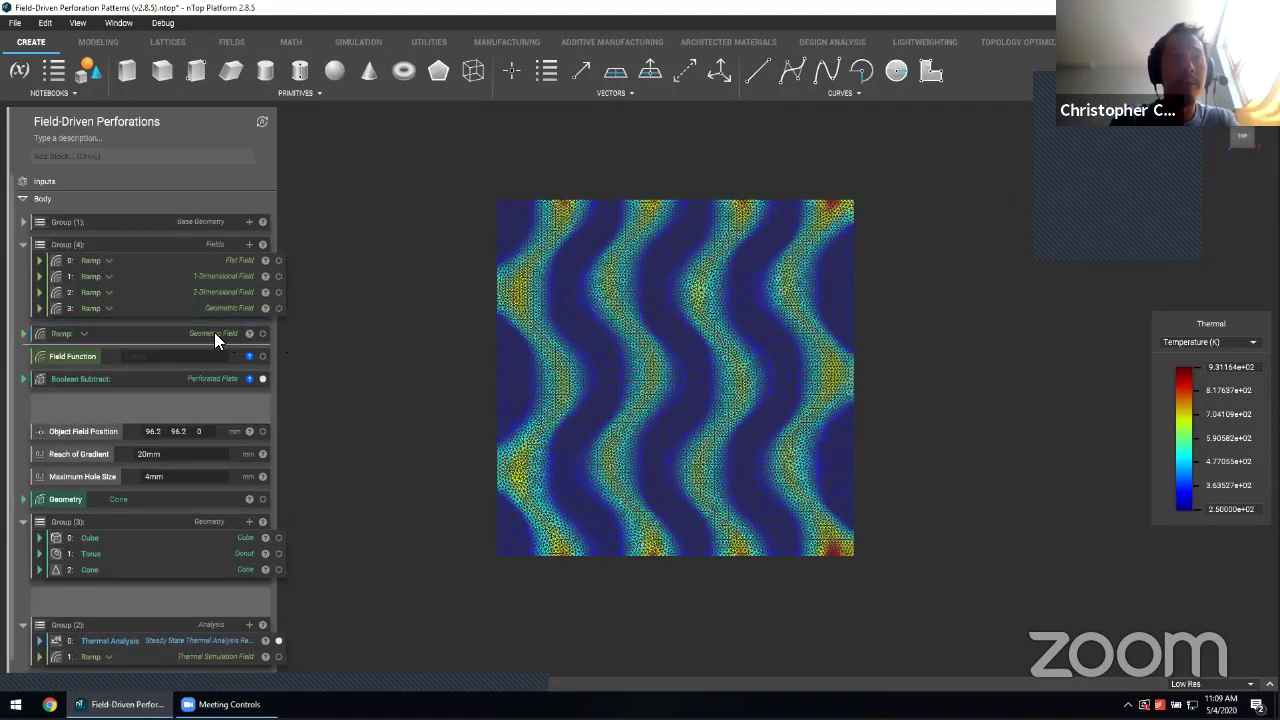
pyautogui.press('Delete')
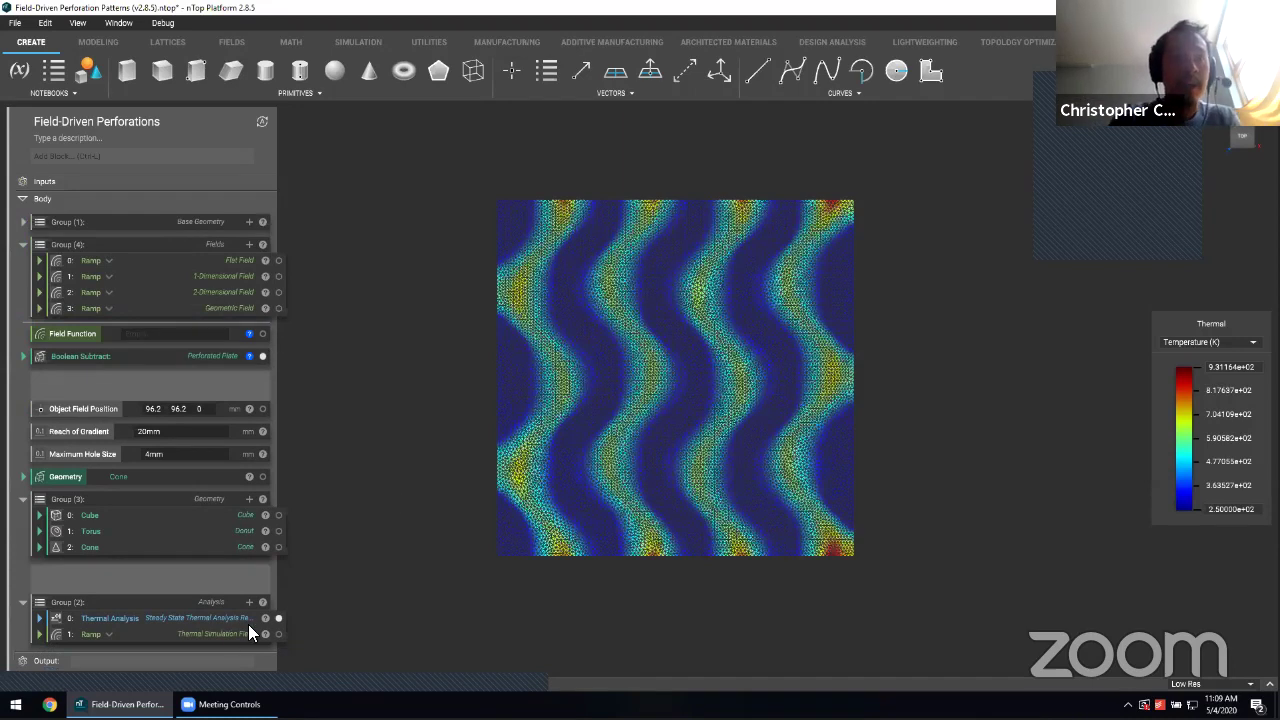
pyautogui.moveTo(186, 636); pyautogui.dragTo(200, 337)
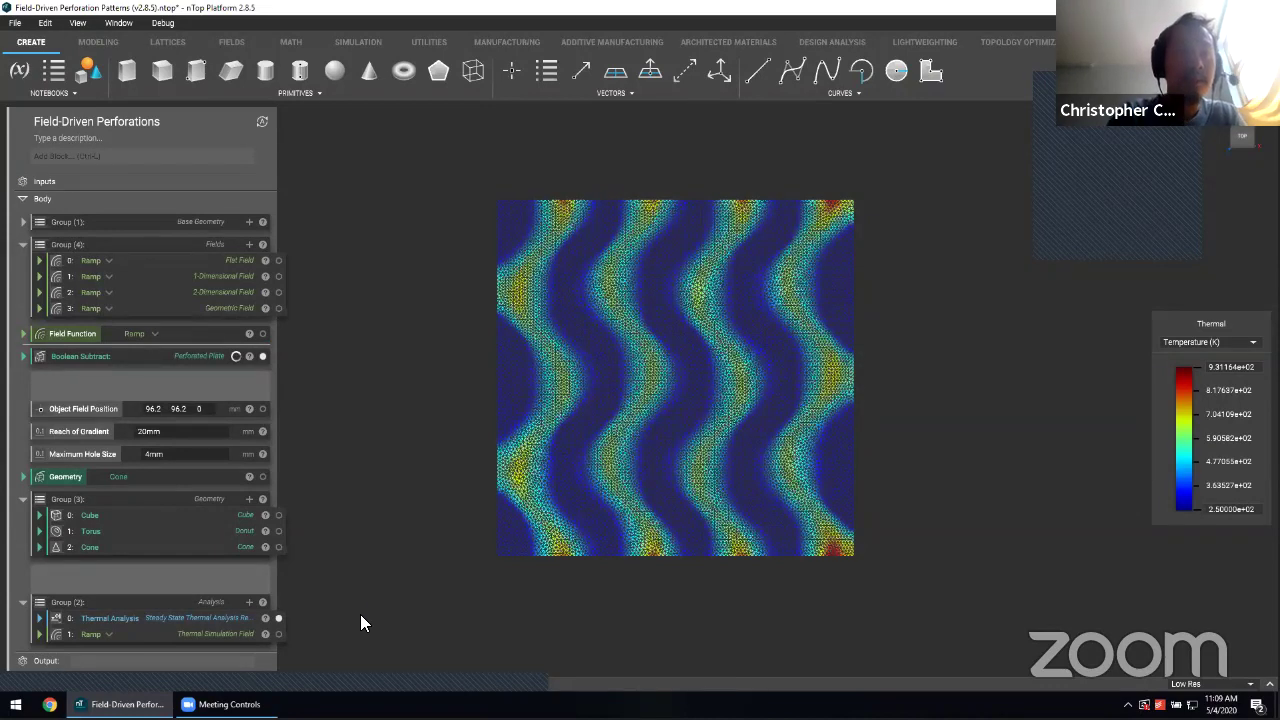
# Step: Toggle the Thermal Analysis result to compare its temperature bands with the plate's hole pattern, leaving the result hidden
pyautogui.click(279, 618)
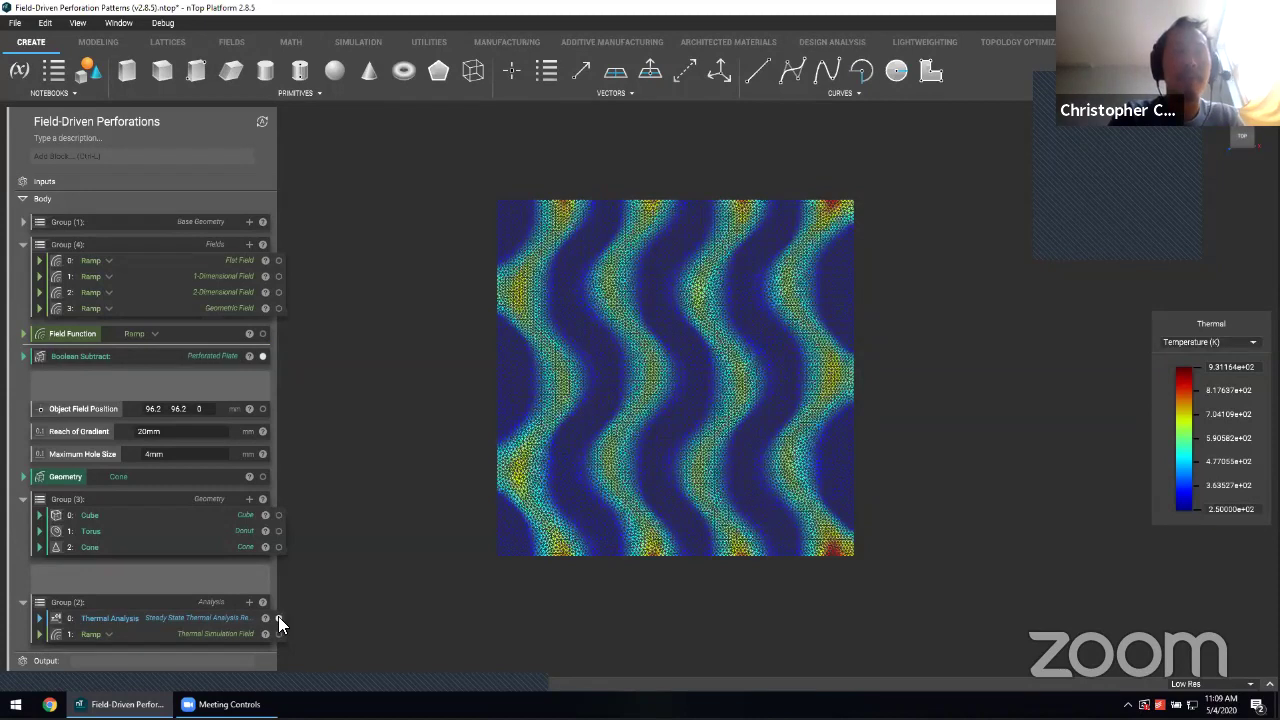
pyautogui.click(279, 618)
pyautogui.click(279, 619)
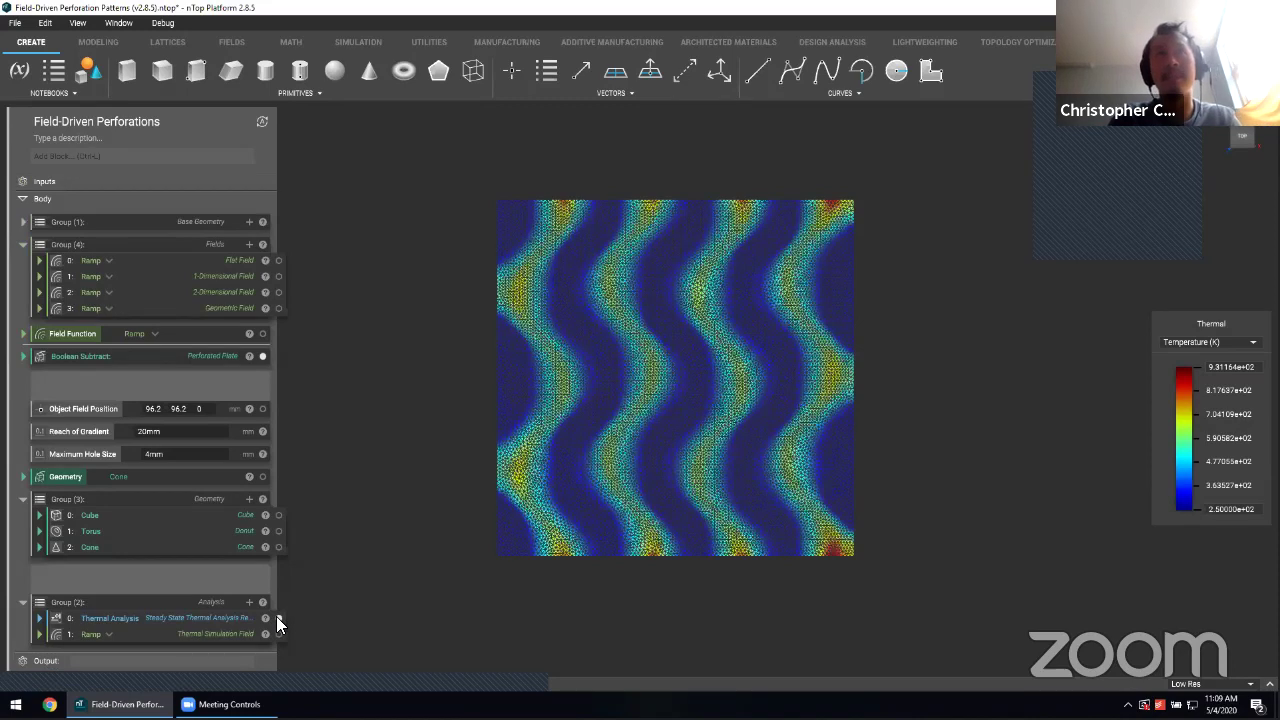
pyautogui.click(279, 619)
pyautogui.click(278, 618)
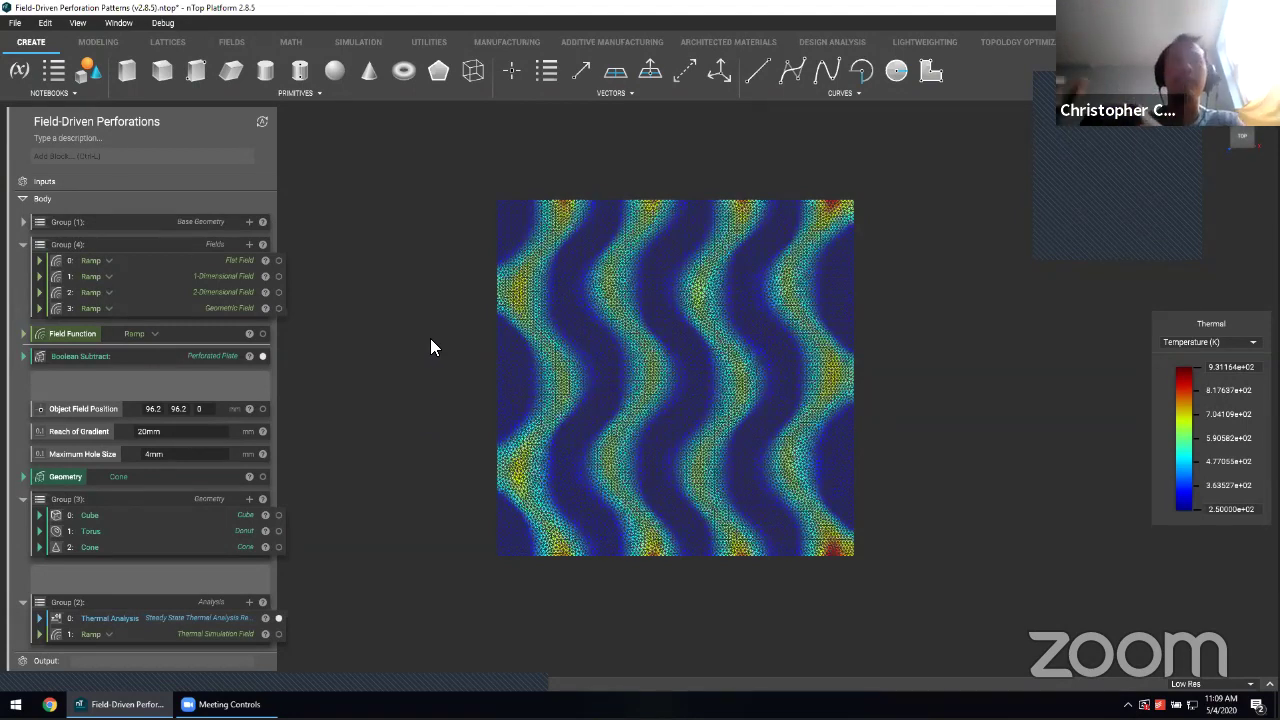
pyautogui.click(278, 618)
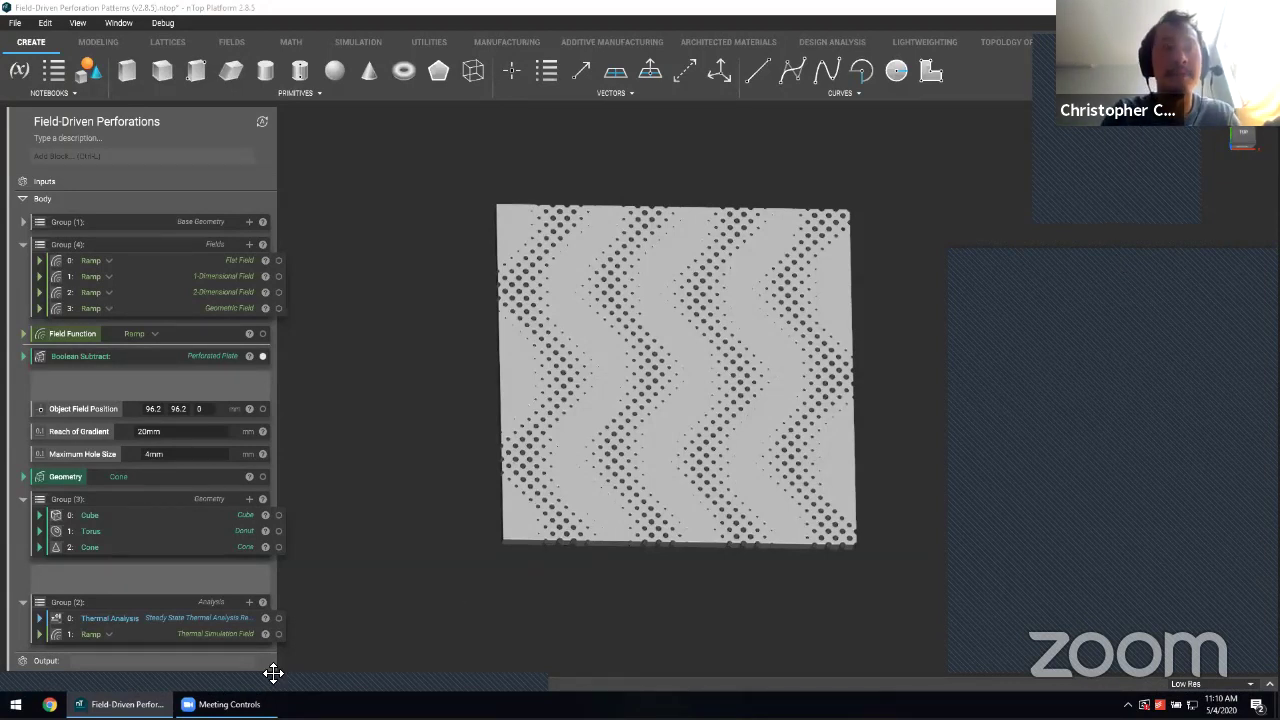
# Step: Examine the thermally driven hole pattern from the top at closer range, toggling the Perforated Plate's visibility and leaving it shown
pyautogui.moveTo(267, 692)
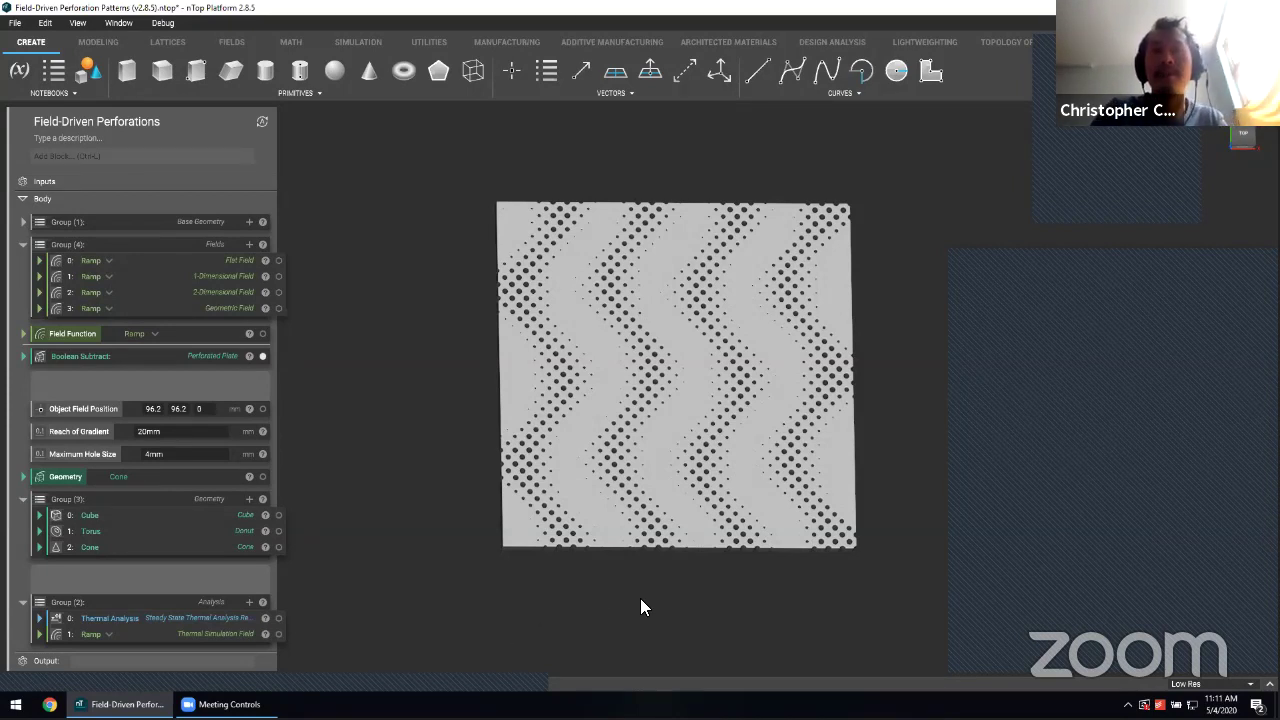
pyautogui.moveTo(654, 572); pyautogui.dragTo(685, 587, button='right')
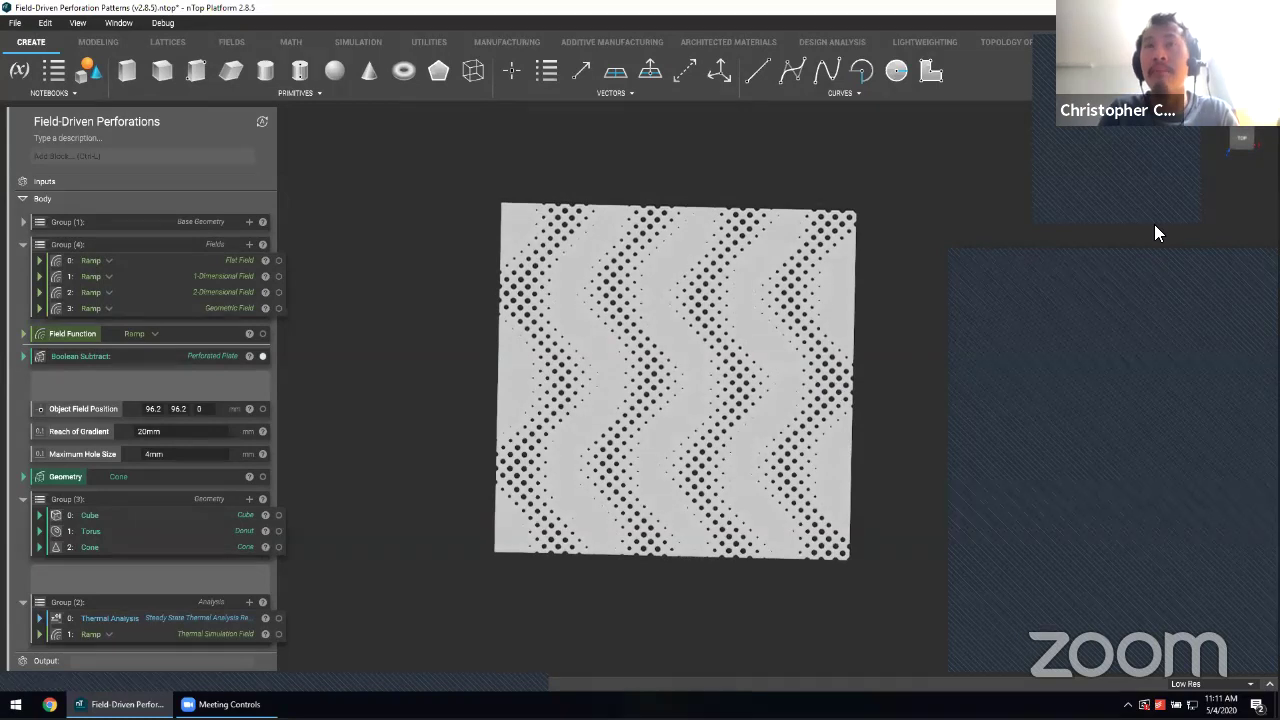
pyautogui.press('t')
pyautogui.moveTo(734, 400); pyautogui.dragTo(664, 430, button='middle')
pyautogui.click(476, 320)
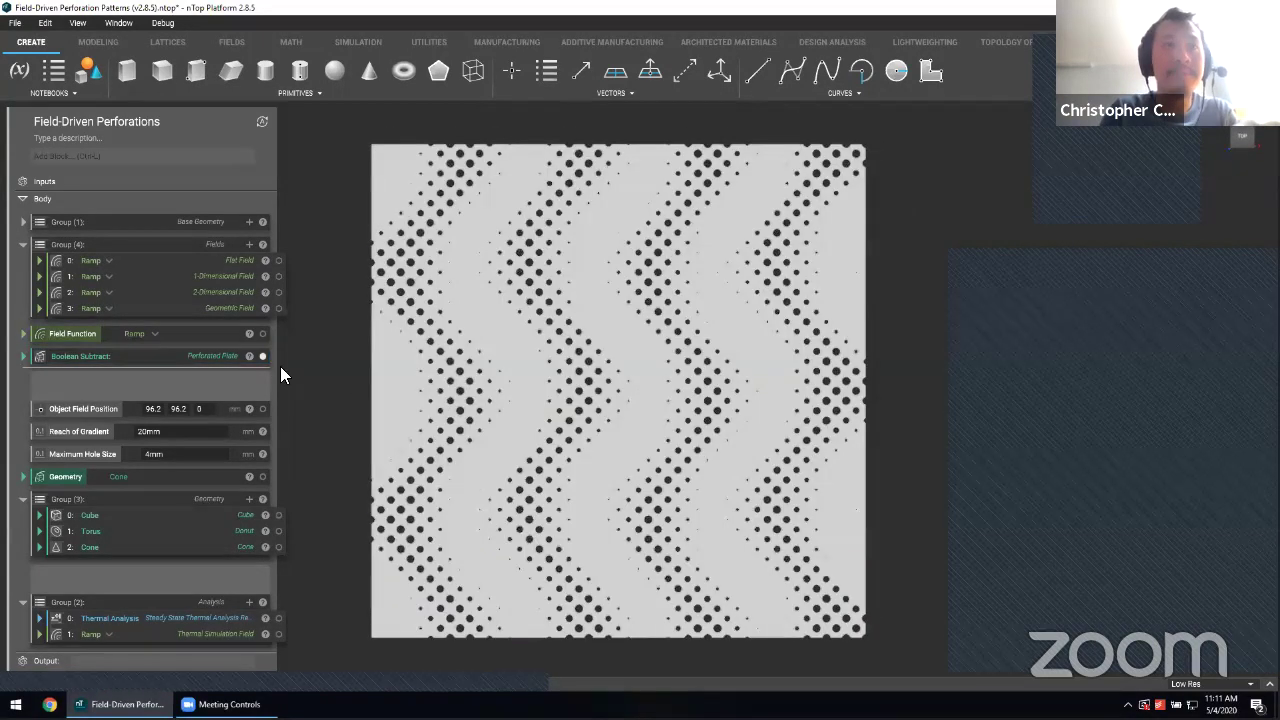
pyautogui.press('h')
pyautogui.press('h')
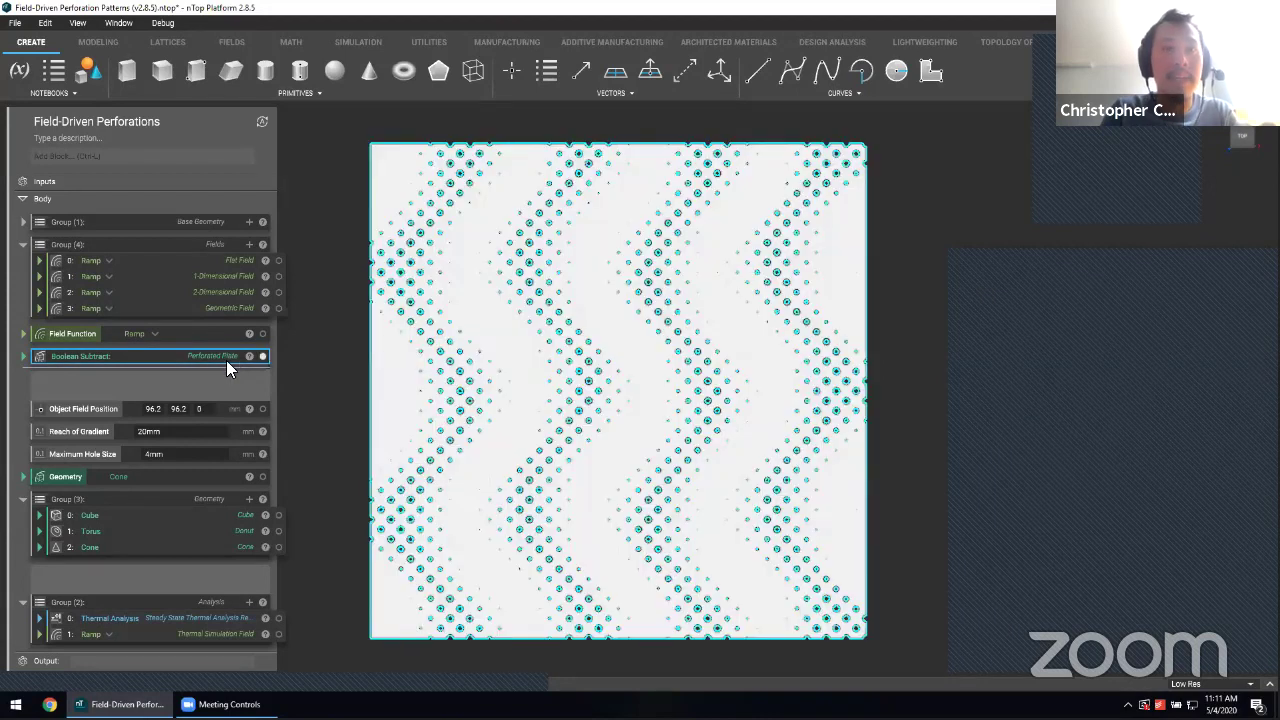
# Step: Expand the Perforated Plate's Boolean Subtract down to the Hole Pattern's Volume Lattice and Distance inputs to review how the holes are built
pyautogui.doubleClick(226, 360)
pyautogui.click(311, 374)
pyautogui.doubleClick(249, 437)
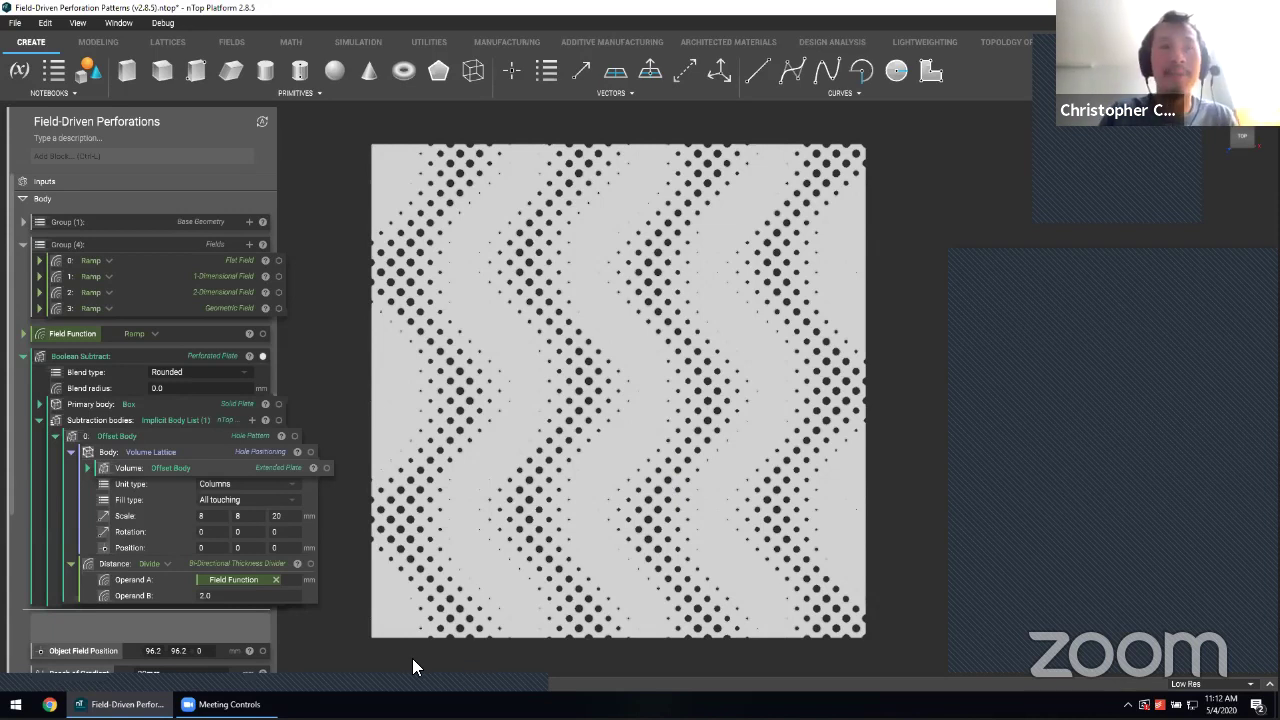
pyautogui.scroll(-1, 542, 572)
pyautogui.moveTo(542, 572); pyautogui.dragTo(406, 622, button='middle')
pyautogui.scroll(1, 610, 550)
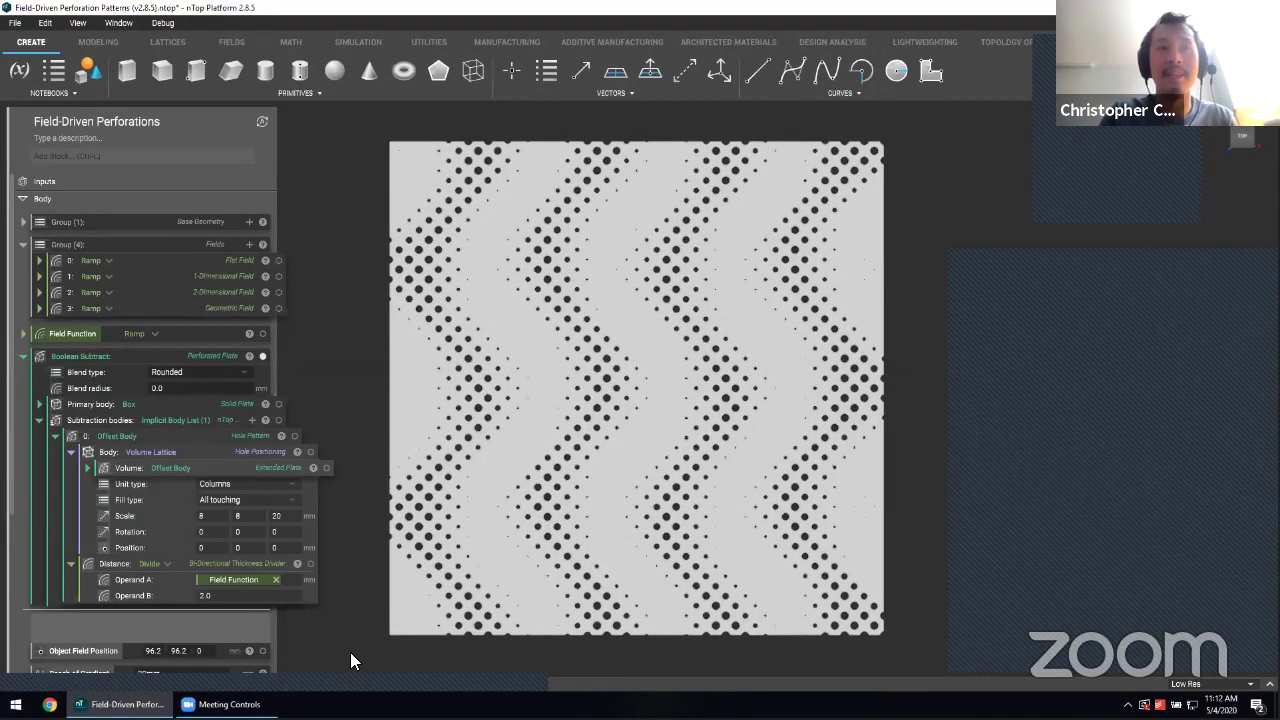